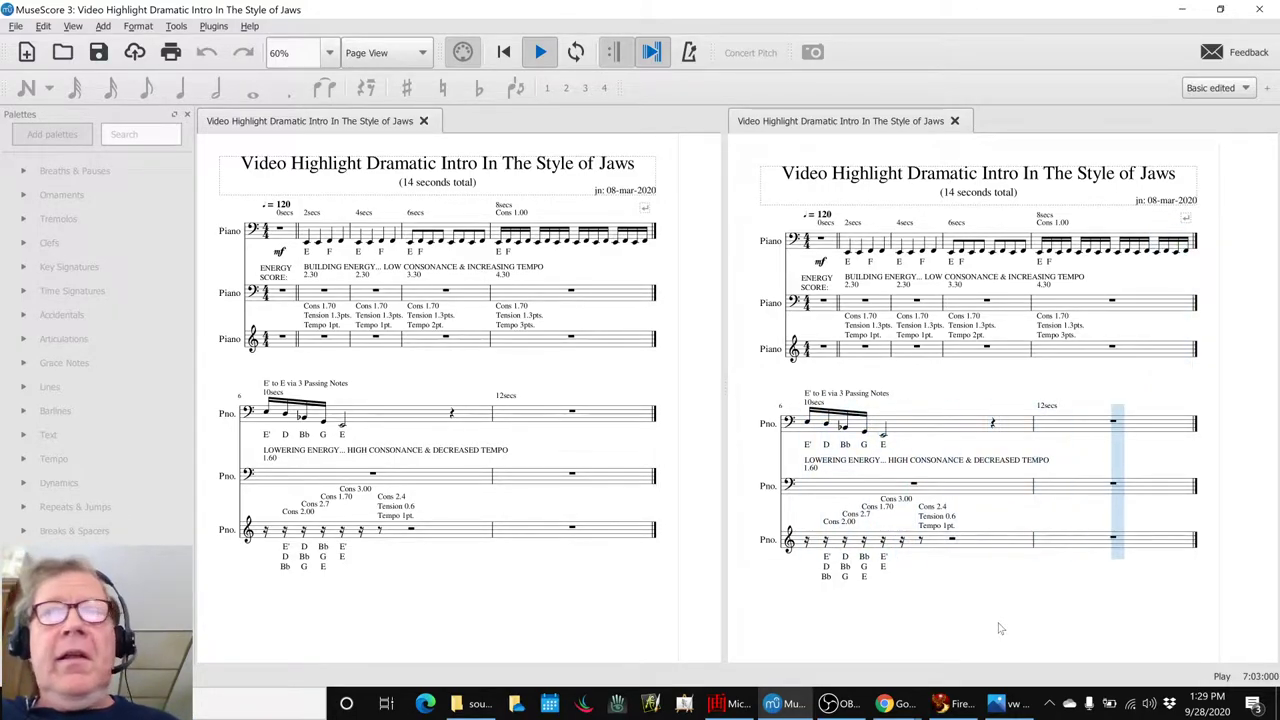
- Briefly show and hide OBS, then bring up the Composing in Full Media spreadsheet
{"action": "left_click", "coordinate": [830, 705]}
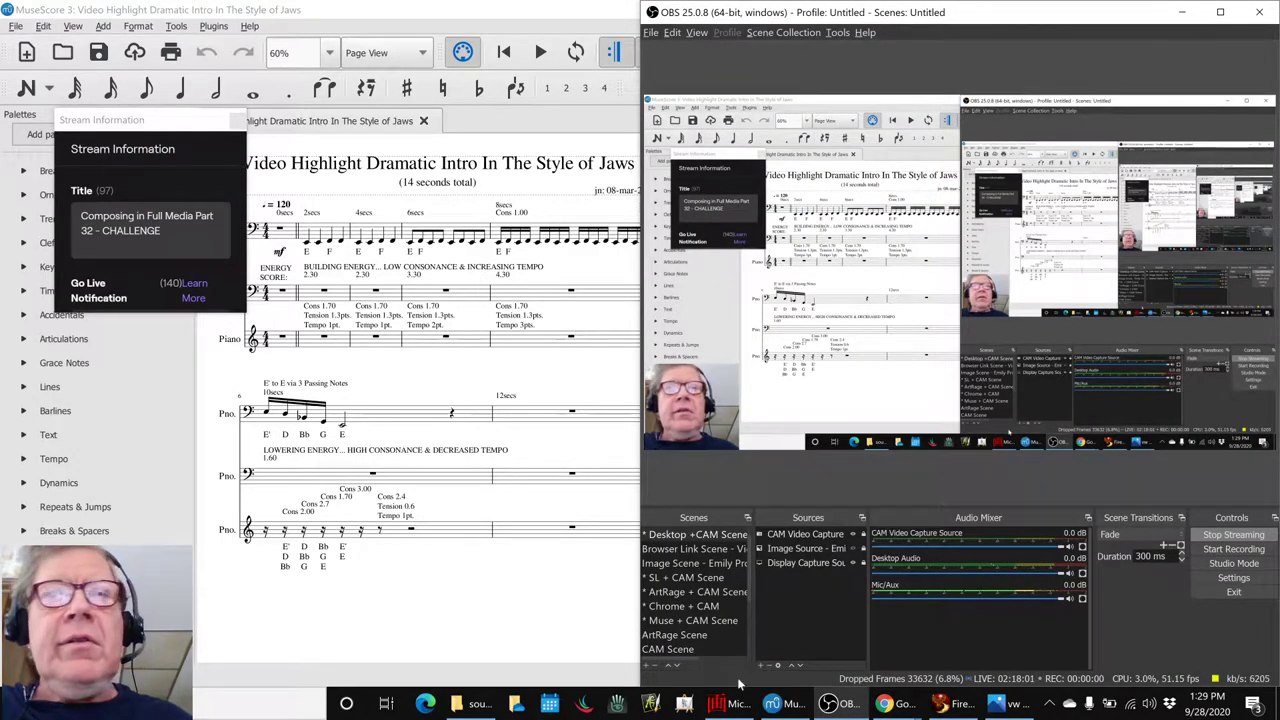
{"action": "left_click", "coordinate": [830, 705]}
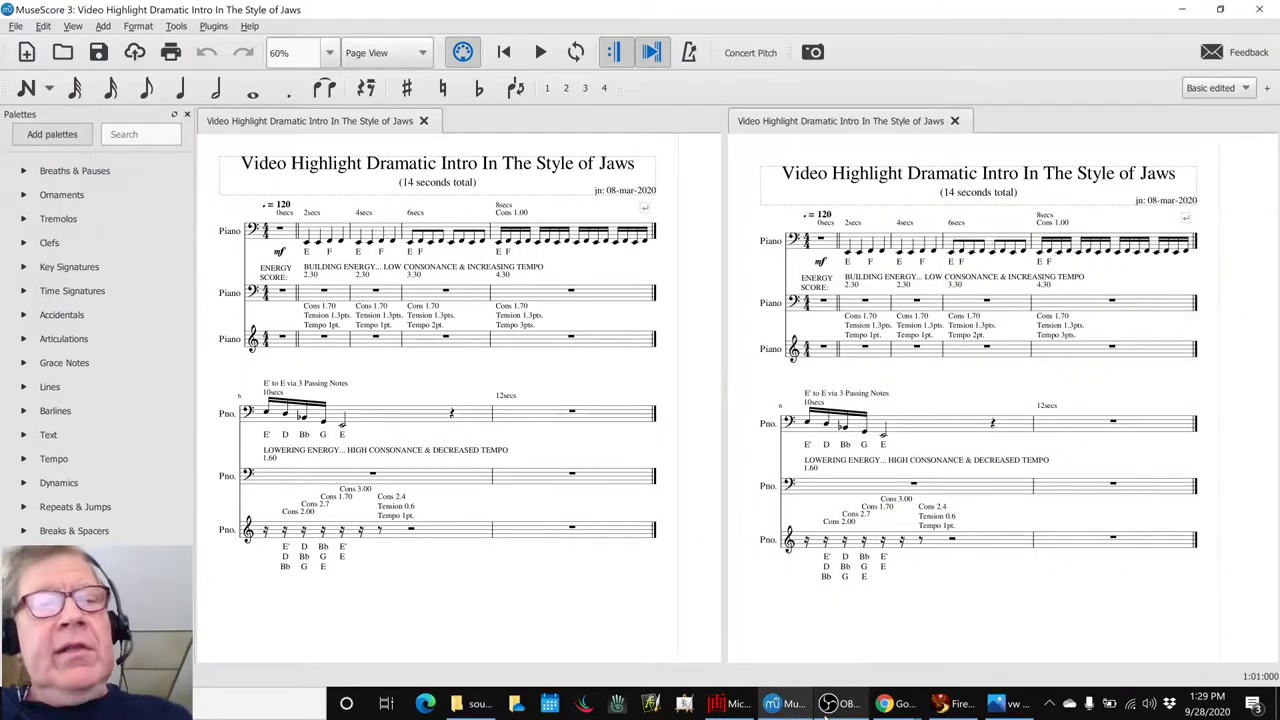
{"action": "key", "text": "alt+Tab"}
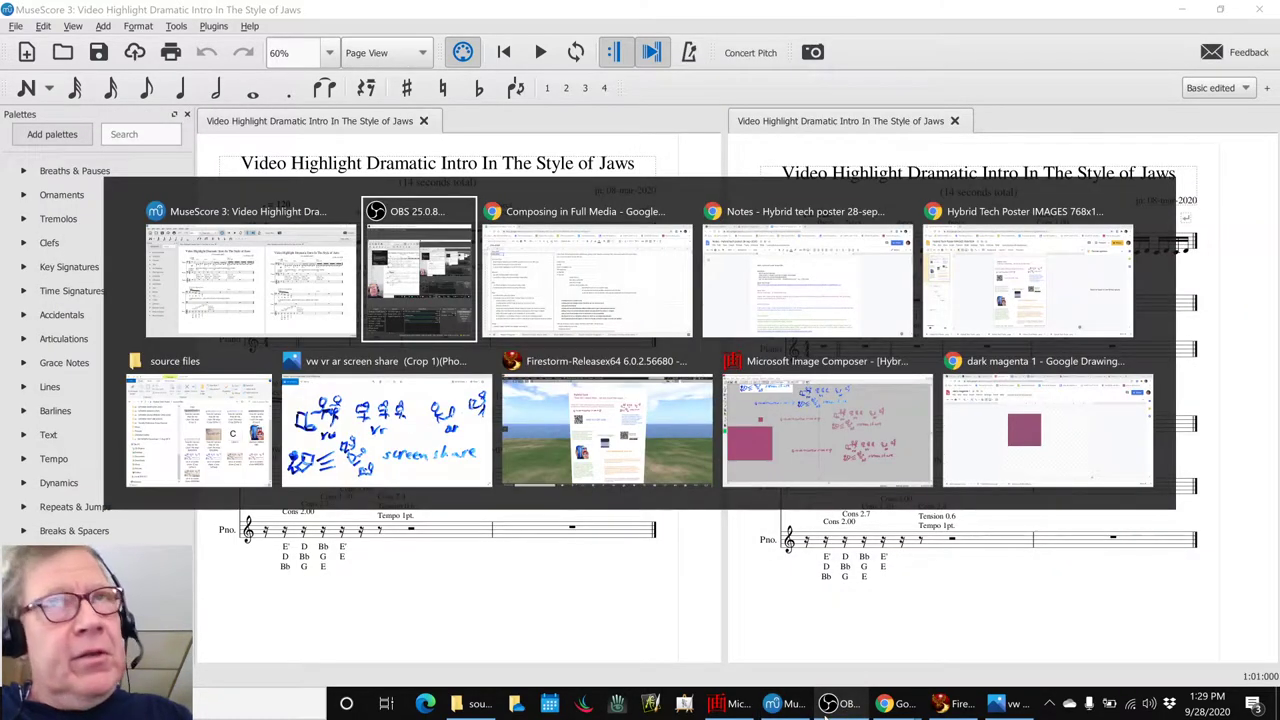
{"action": "key", "text": "alt+Tab"}
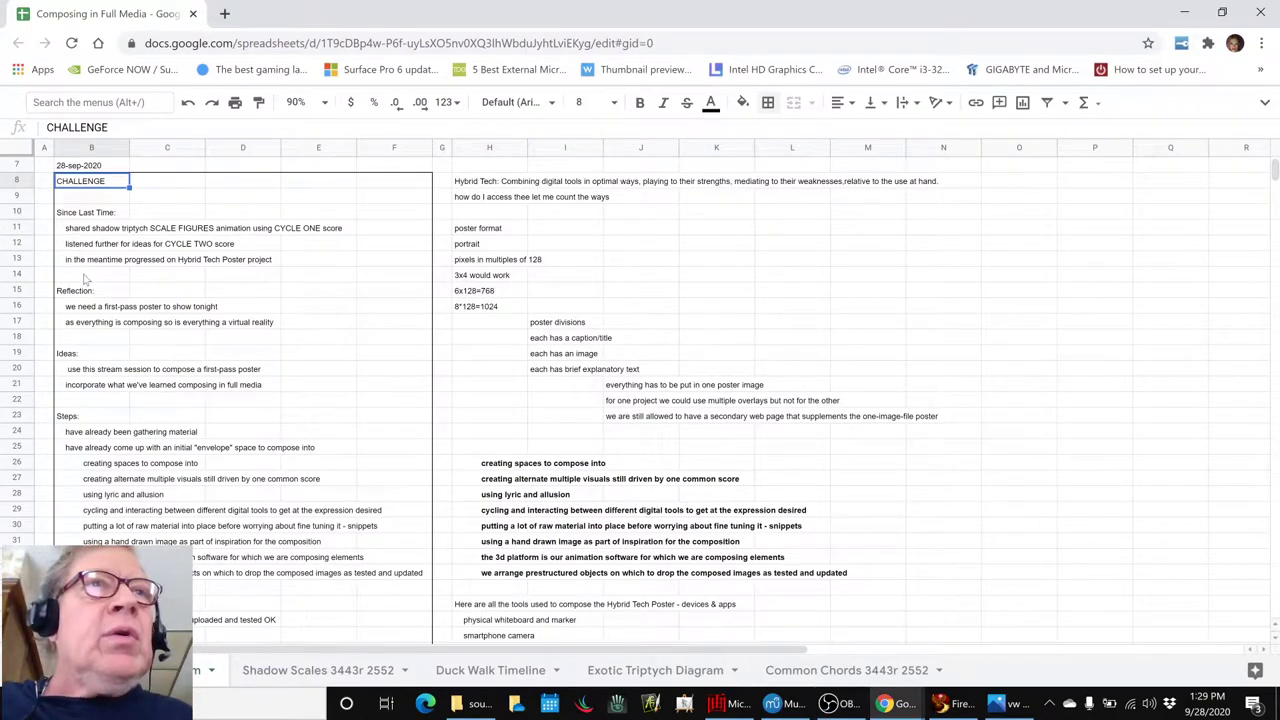
- Bold the Reflection notes in B16 and B17, then switch to the Firestorm viewer
{"action": "left_click", "coordinate": [87, 309]}
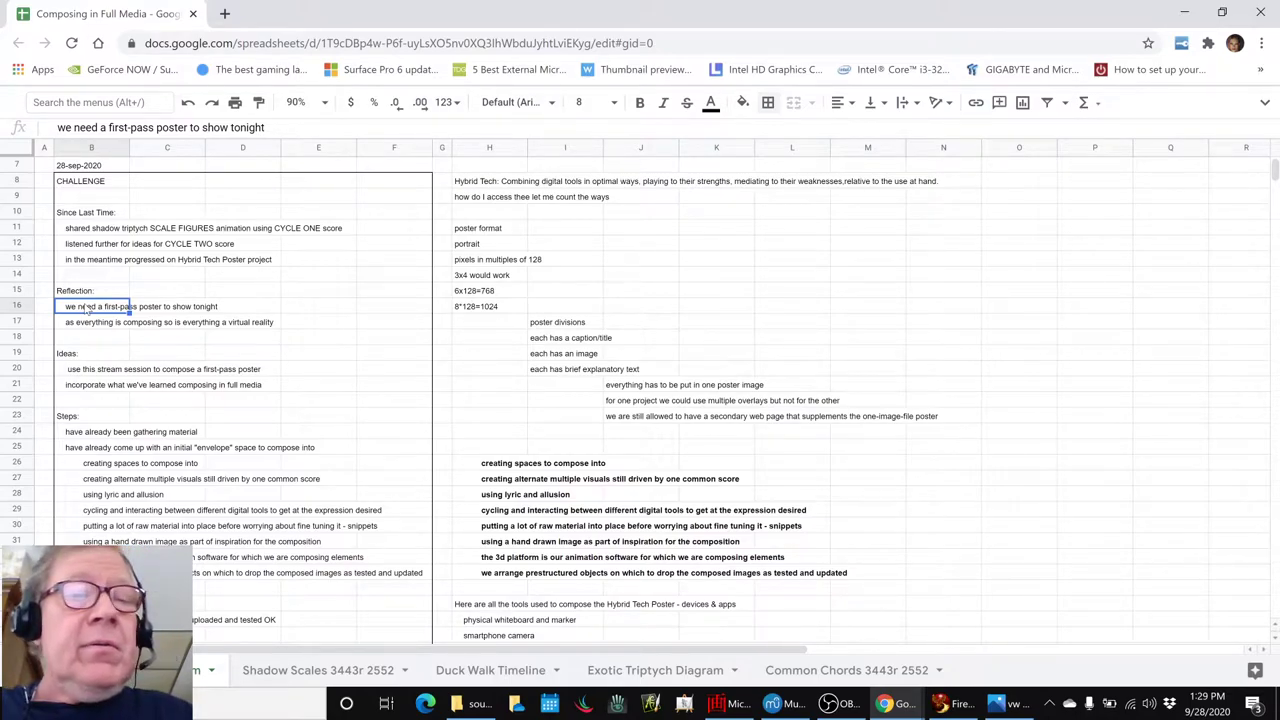
{"action": "key", "text": "ctrl+b"}
{"action": "key", "text": "Down"}
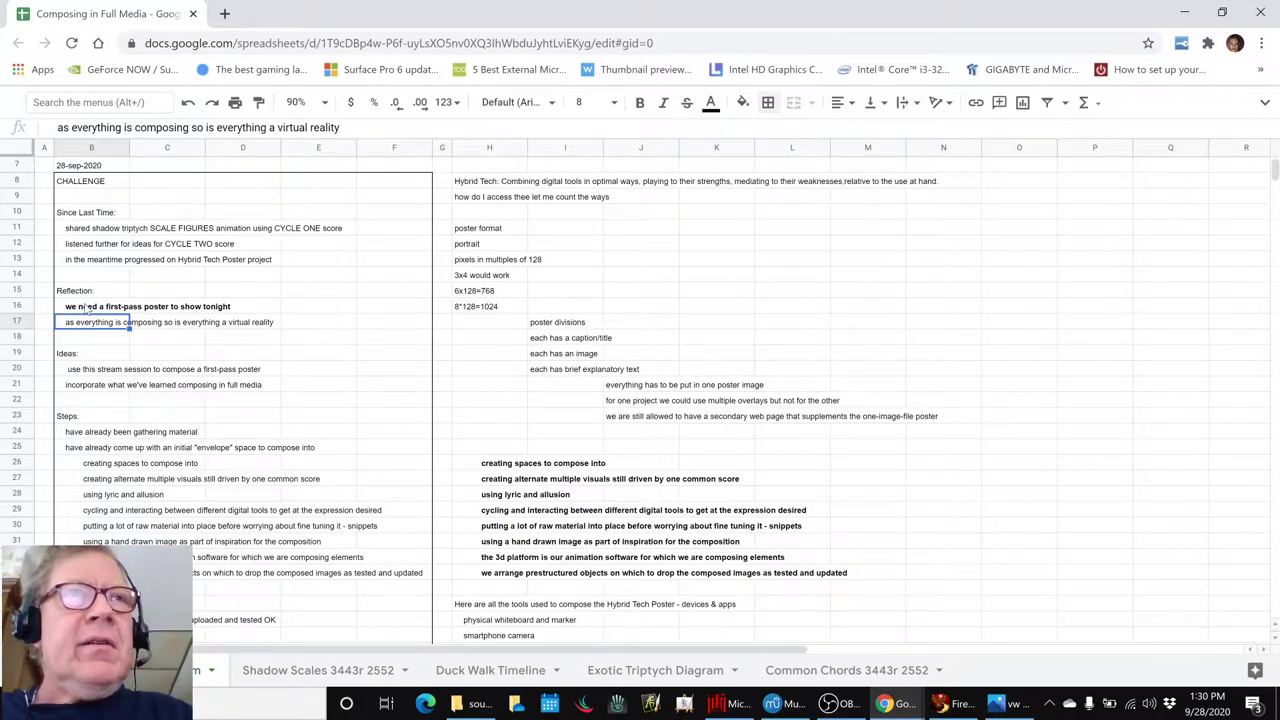
{"action": "key", "text": "ctrl+b"}
{"action": "key", "text": "Down"}
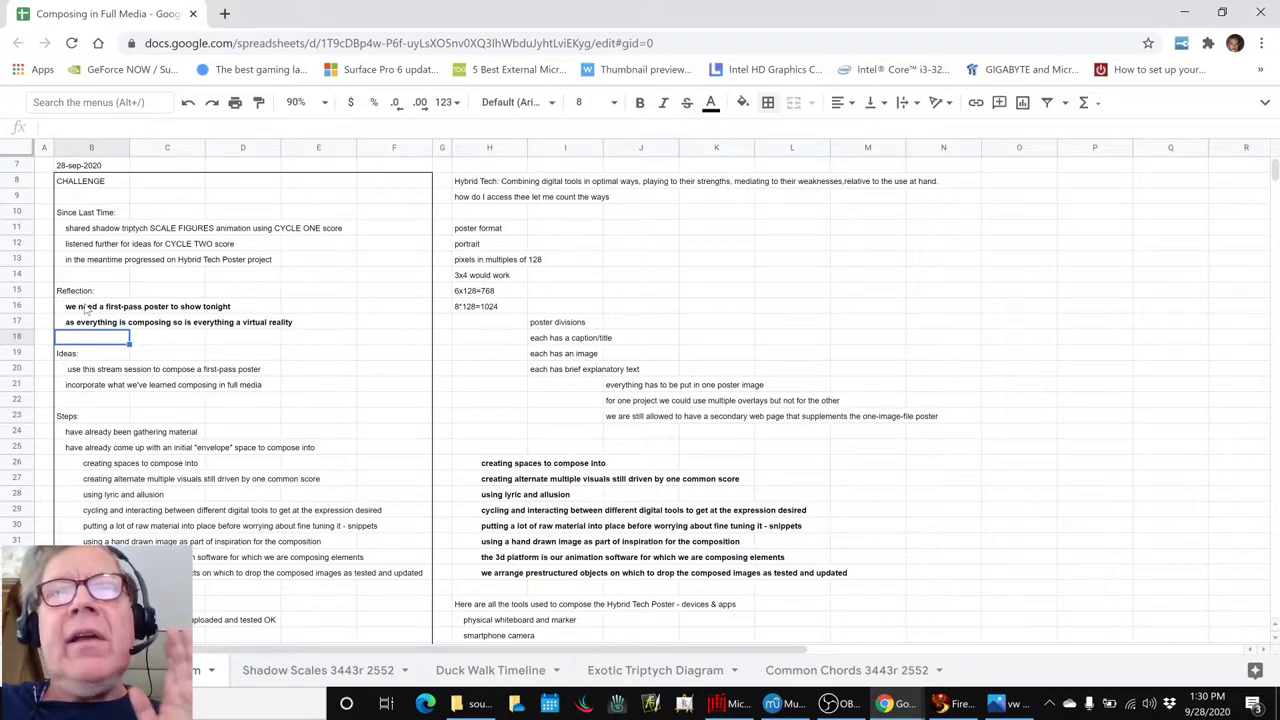
{"action": "key", "text": "alt+Tab"}
{"action": "key", "text": "alt+Tab"}
{"action": "key", "text": "alt+Tab"}
{"action": "key", "text": "alt+Tab"}
{"action": "key", "text": "alt+Tab"}
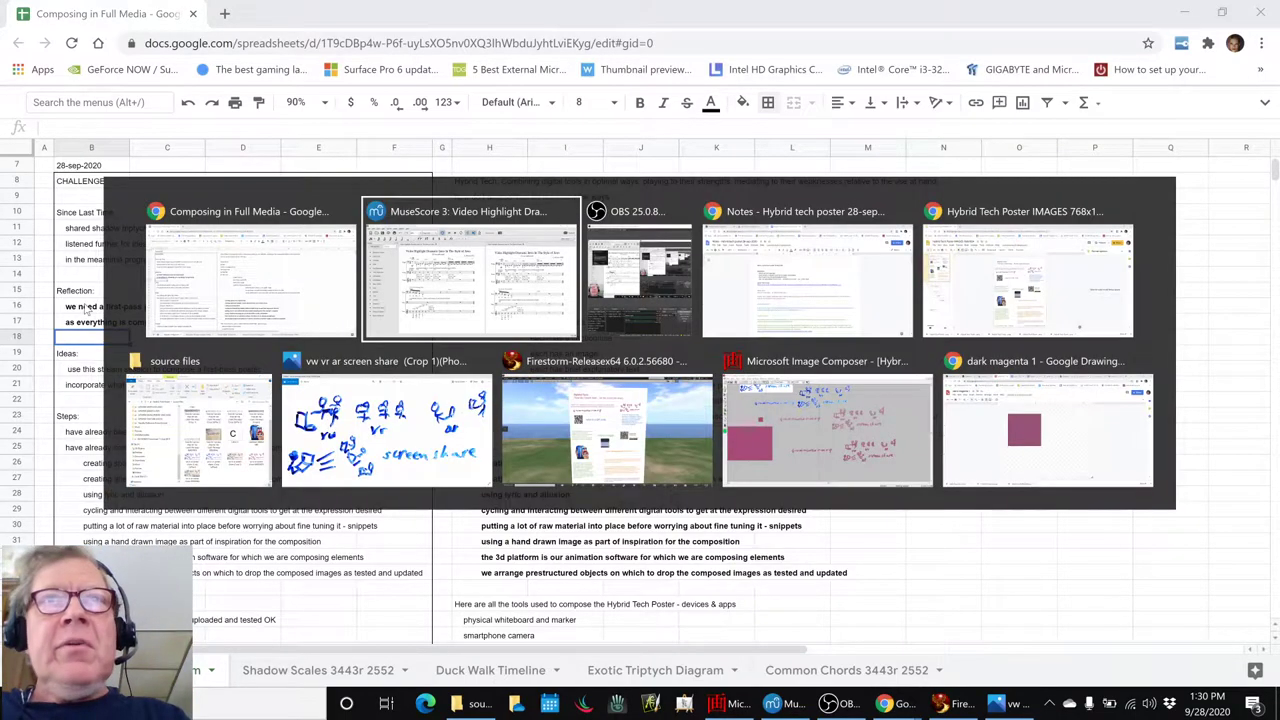
{"action": "key", "text": "alt+Tab"}
{"action": "key", "text": "alt+Tab"}
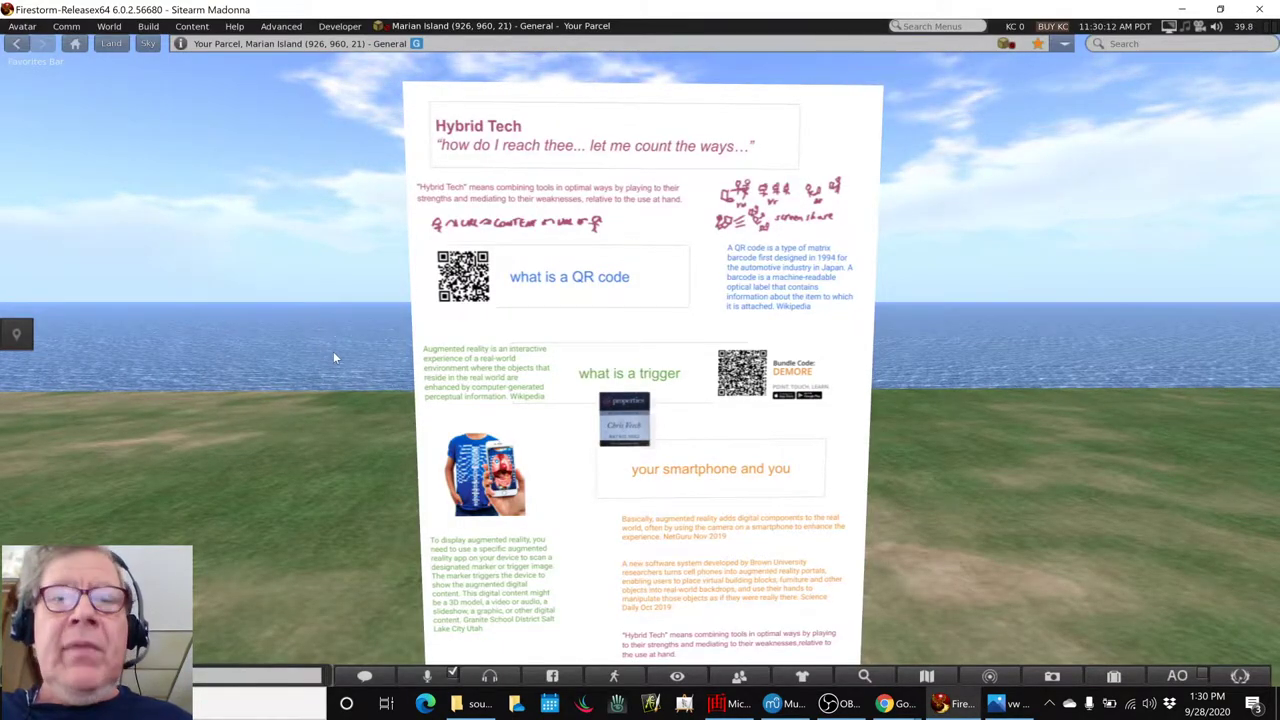
{"action": "left_click", "coordinate": [530, 400], "text": "alt"}
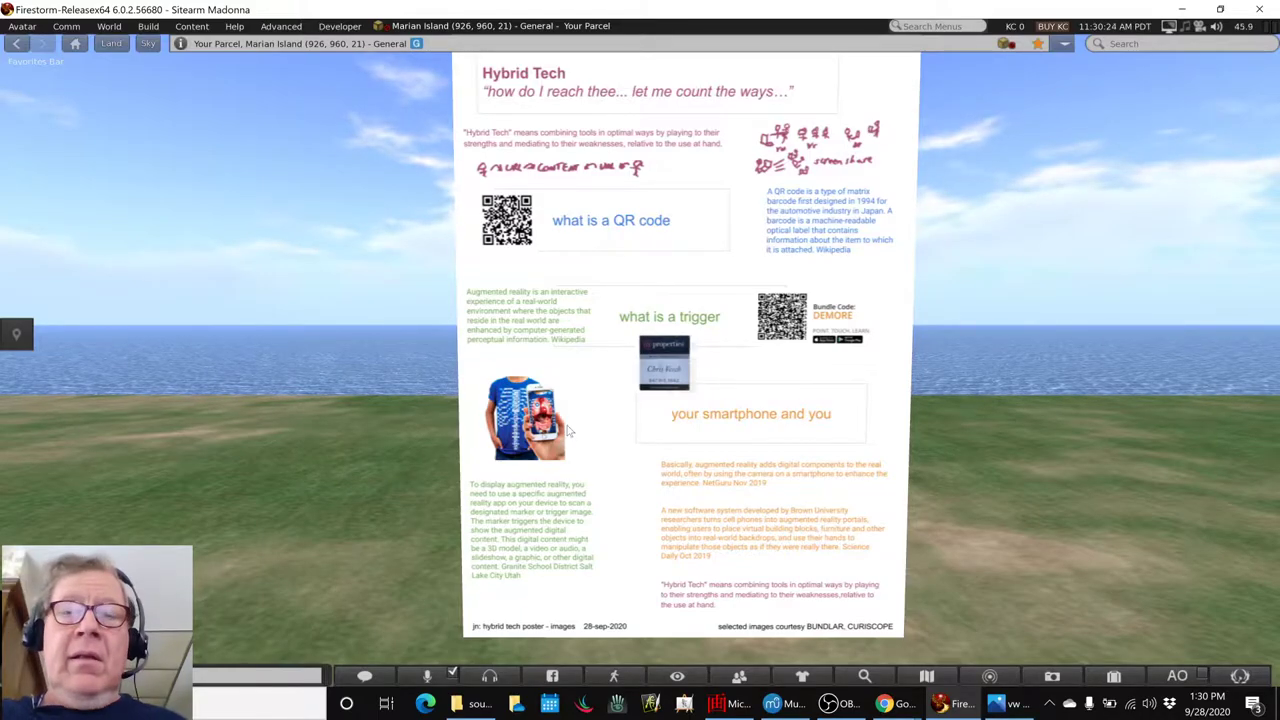
{"action": "left_click", "coordinate": [505, 222], "text": "alt"}
{"action": "scroll", "coordinate": [628, 368], "scroll_direction": "up", "scroll_amount": 5}
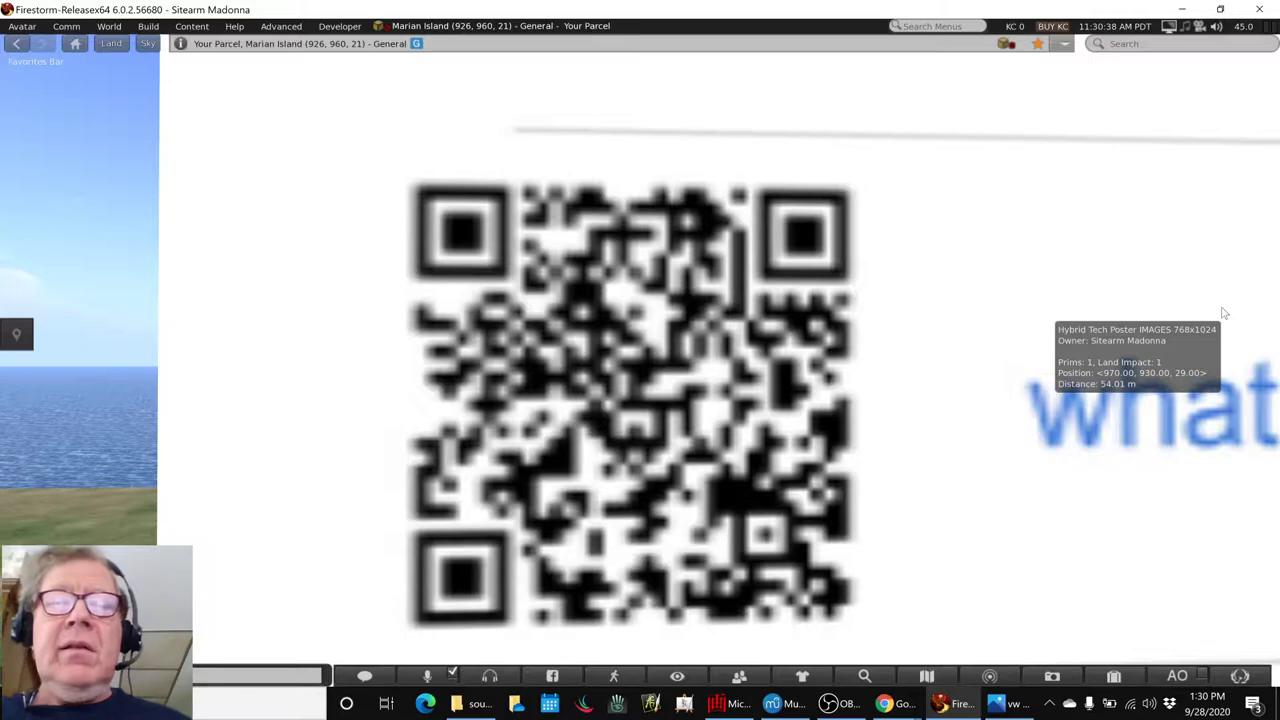
{"action": "key", "text": "Escape"}
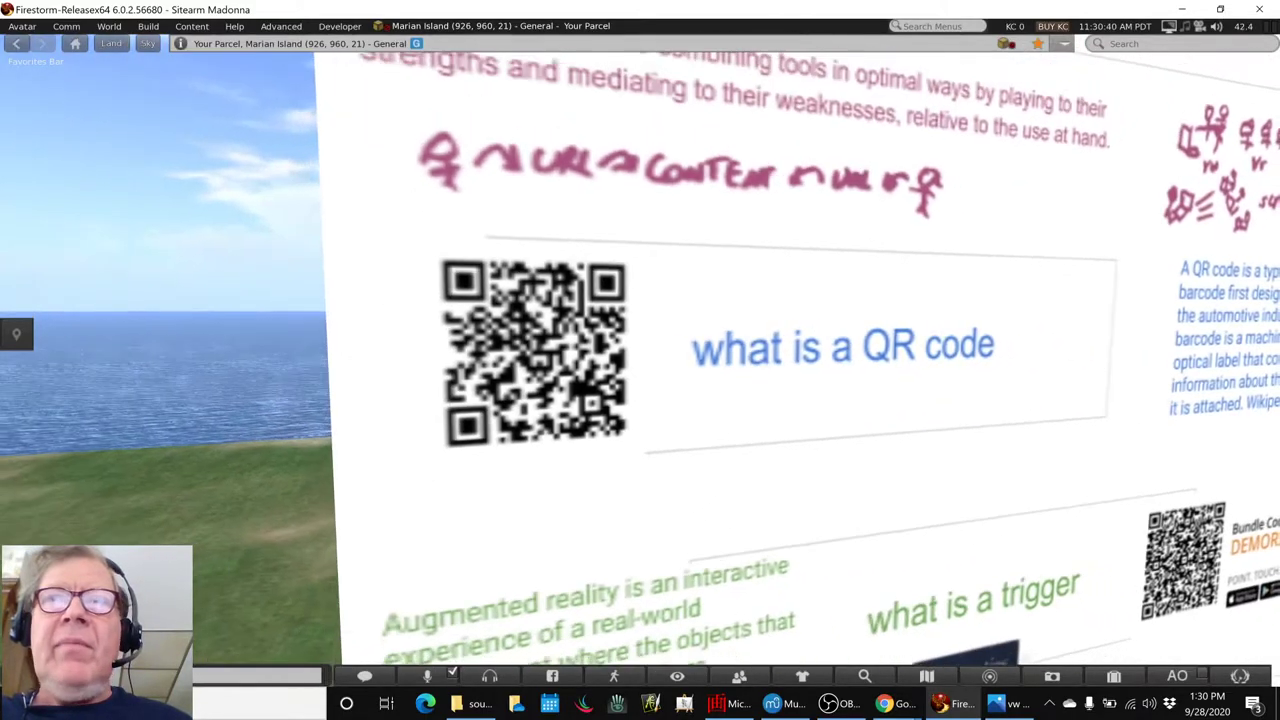
{"action": "left_click", "coordinate": [651, 361], "text": "alt"}
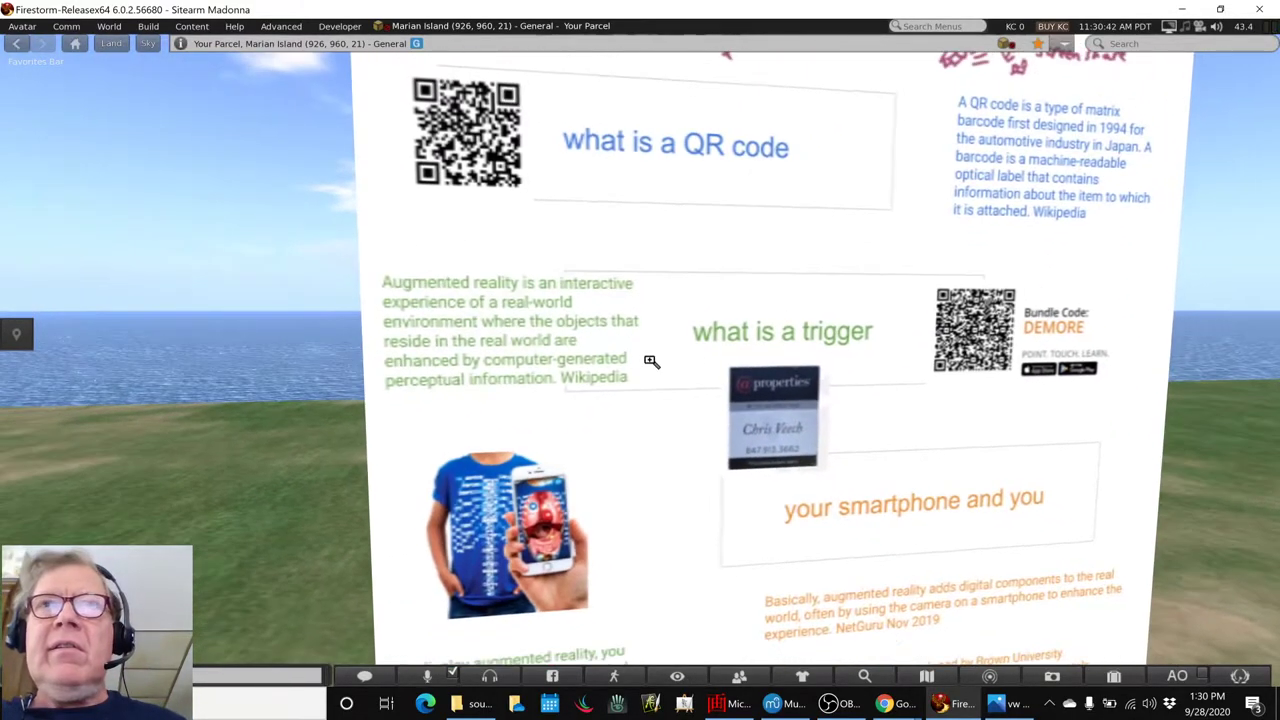
{"action": "left_click_drag", "start_coordinate": [979, 342], "coordinate": [555, 398]}
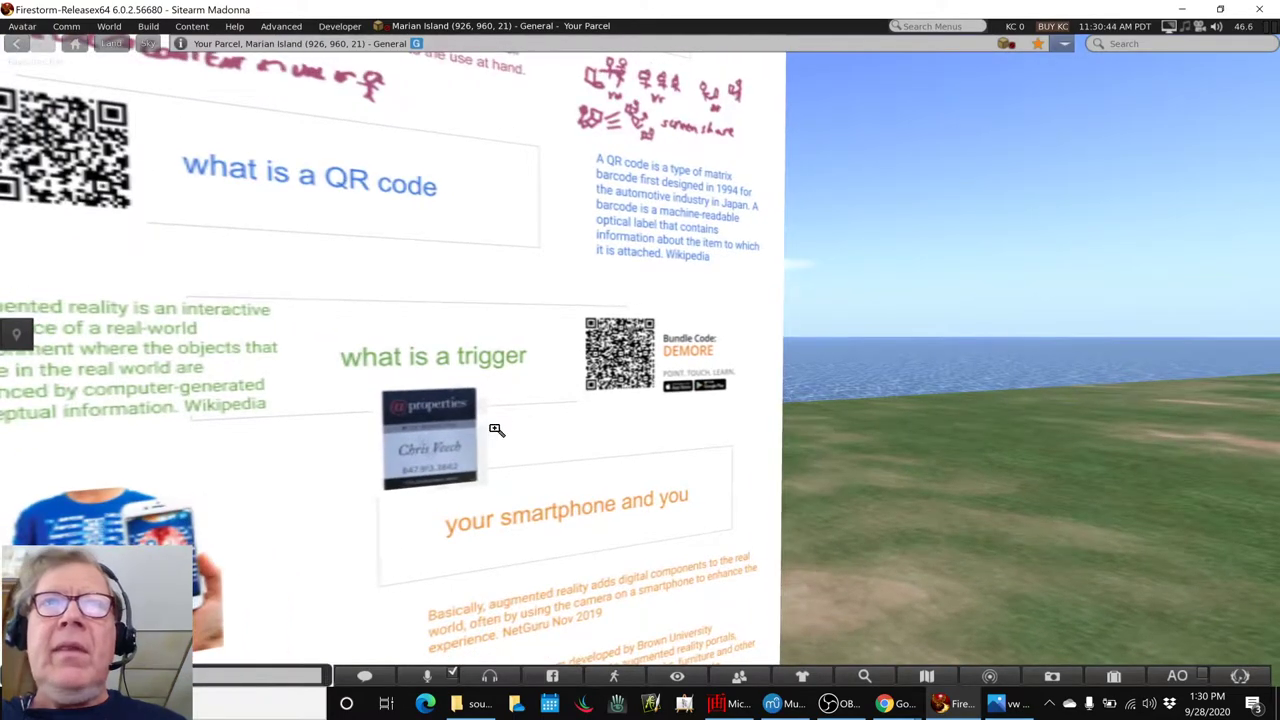
{"action": "key", "text": "Escape"}
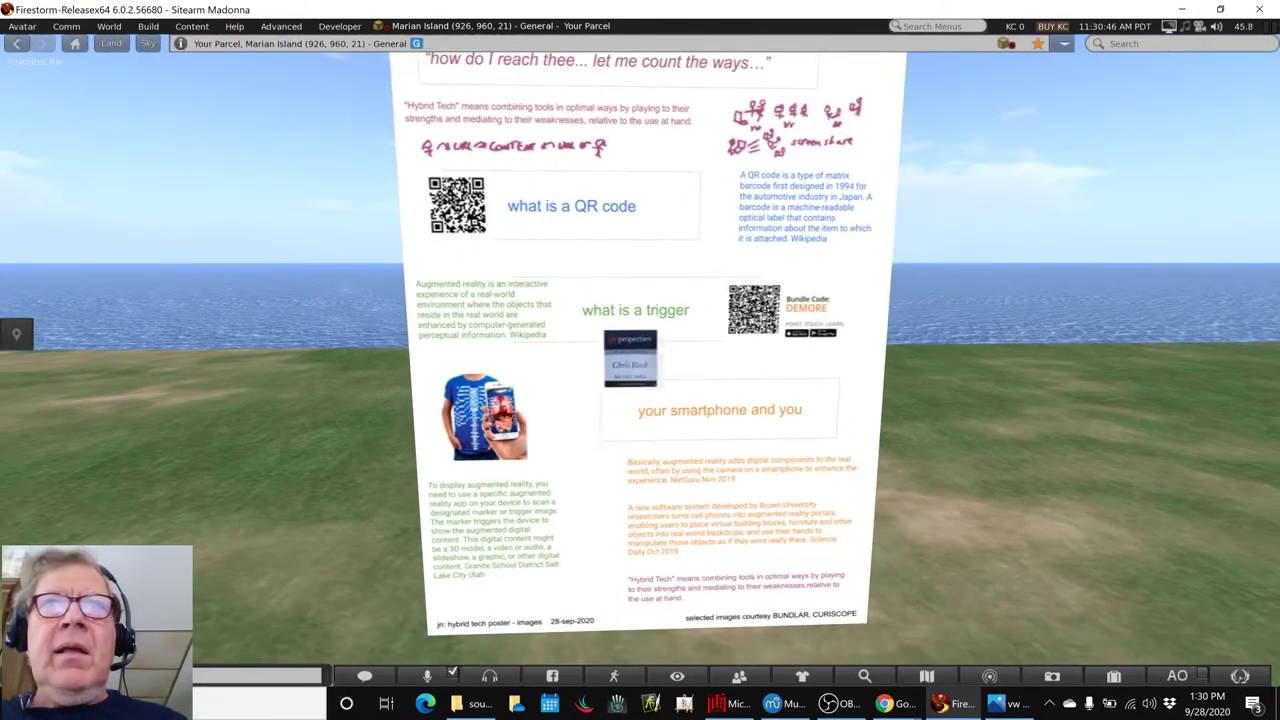
{"action": "mouse_move", "coordinate": [641, 363]}
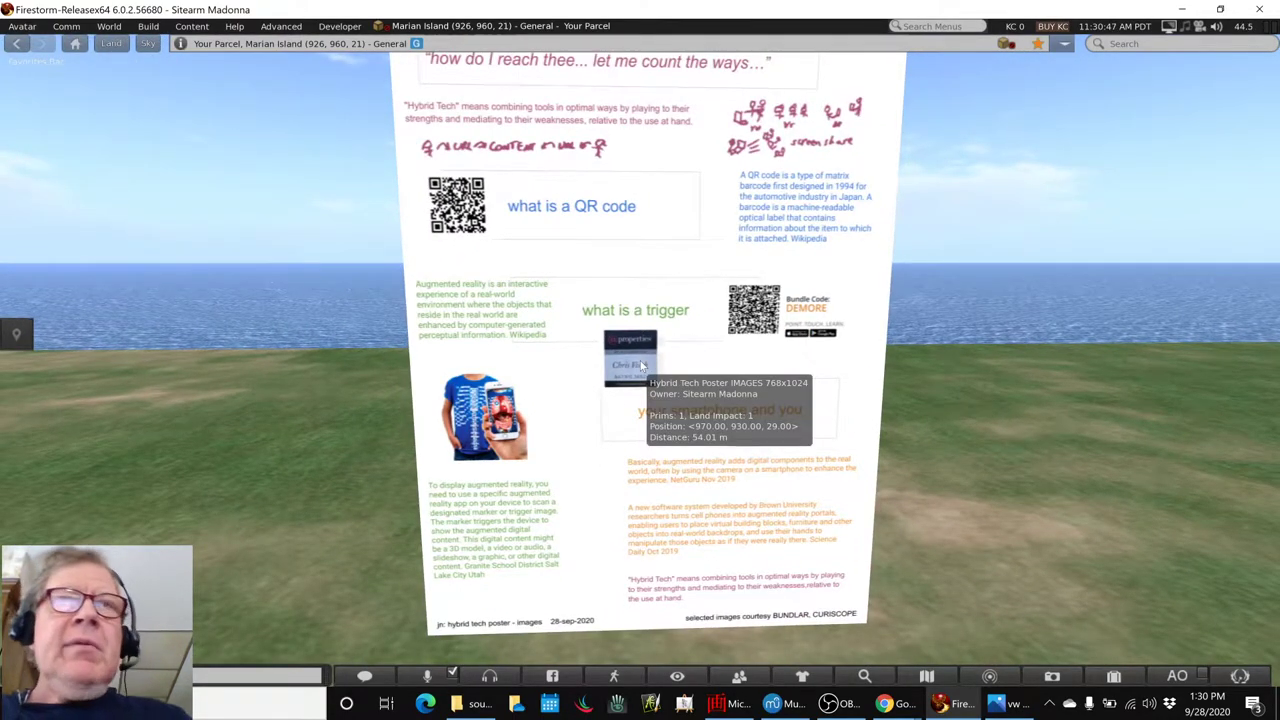
{"action": "key", "text": "alt+Tab"}
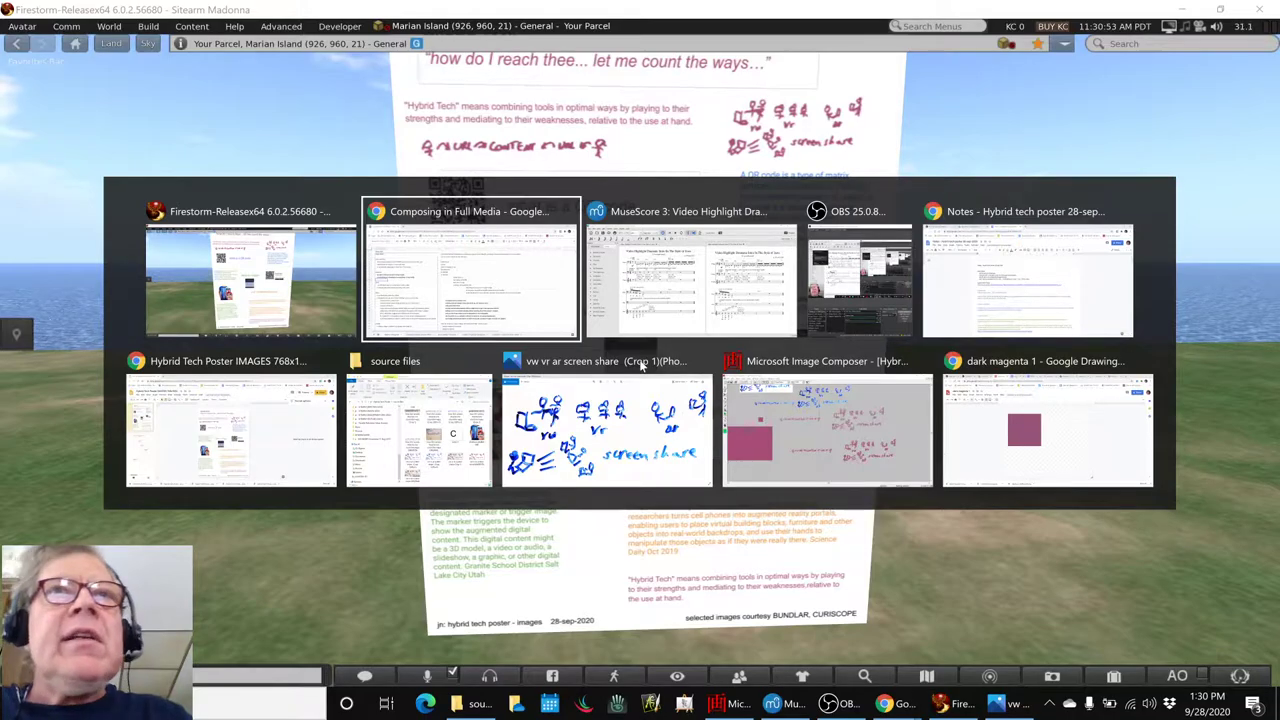
- Scroll to the Notes table, highlight the poster format notes, then return to the spreadsheet
{"action": "key", "text": "Tab"}
{"action": "key", "text": "Tab"}
{"action": "key", "text": "Tab"}
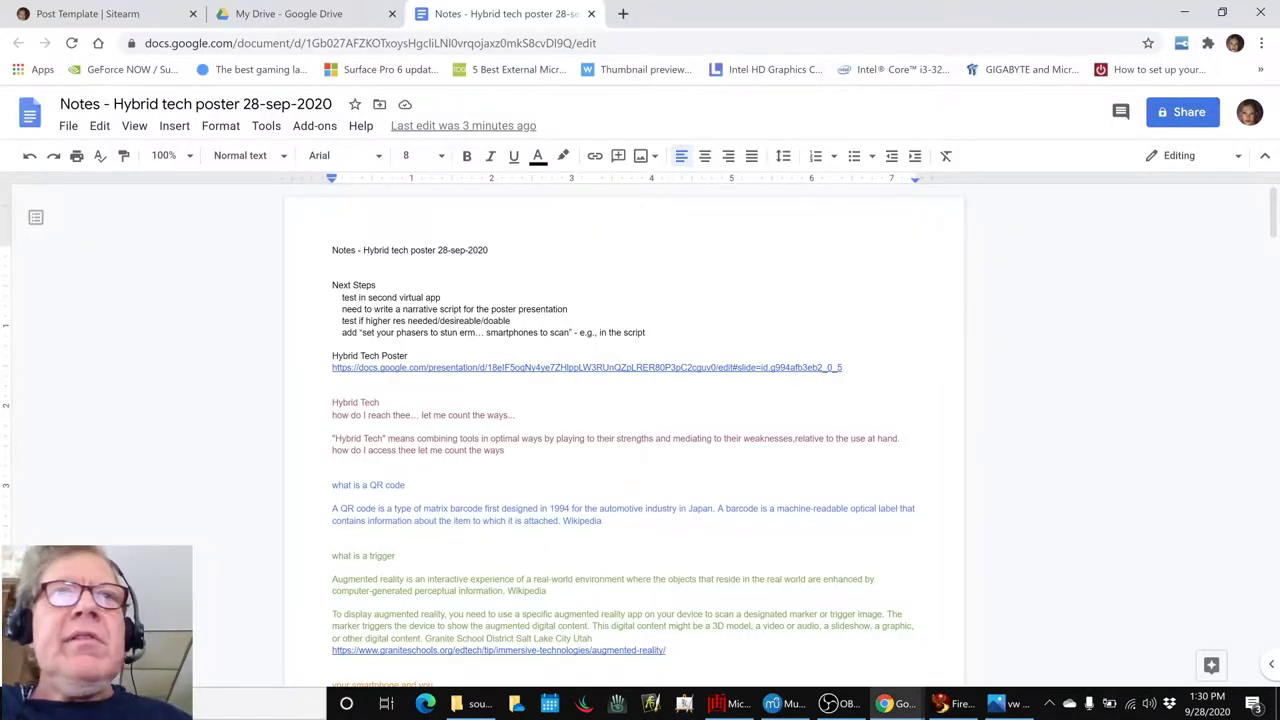
{"action": "scroll", "coordinate": [640, 400], "scroll_direction": "down", "scroll_amount": 5}
{"action": "scroll", "coordinate": [624, 400], "scroll_direction": "down", "scroll_amount": 2}
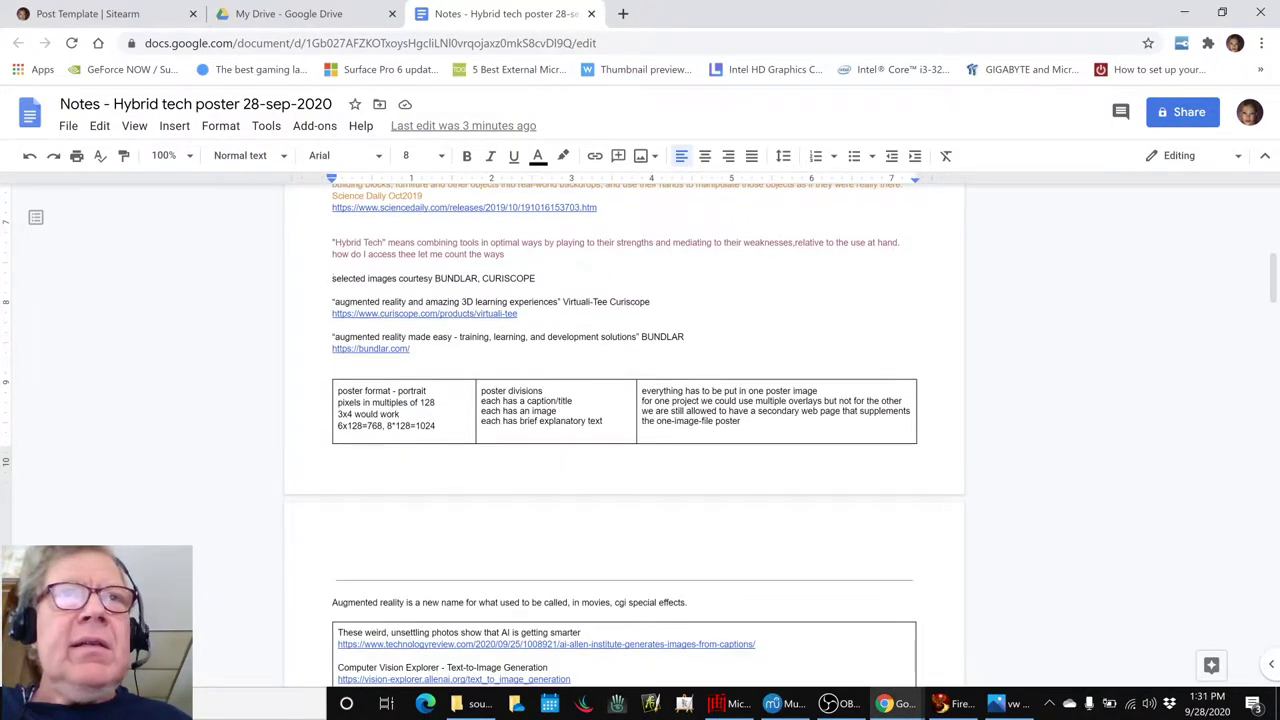
{"action": "left_click_drag", "start_coordinate": [436, 427], "coordinate": [338, 390]}
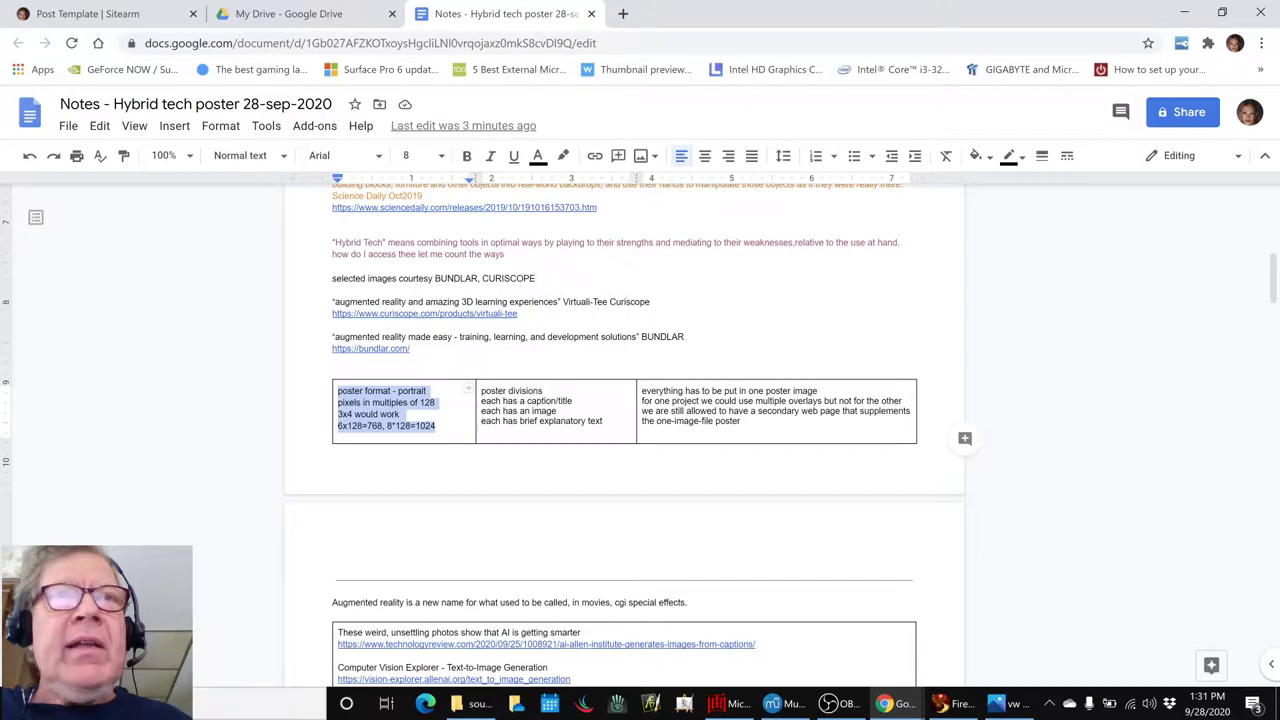
{"action": "left_click", "coordinate": [437, 426]}
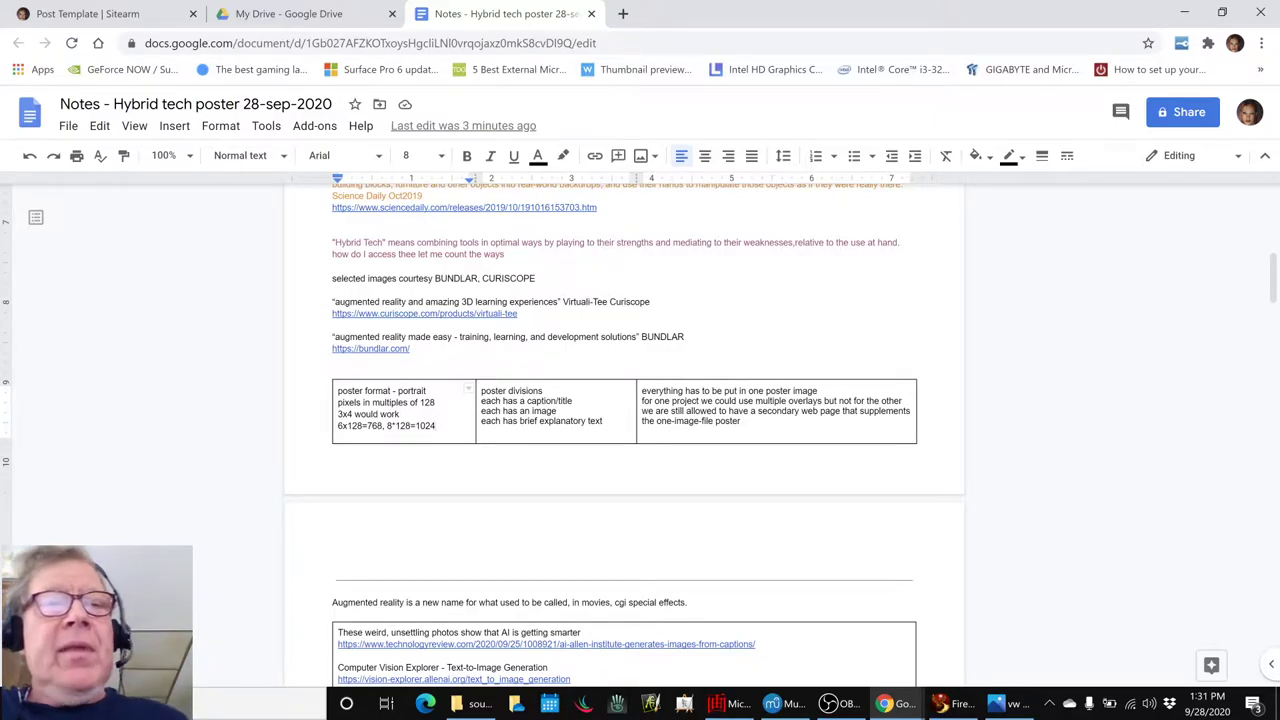
{"action": "key", "text": "alt+Tab"}
{"action": "key", "text": "alt+Tab"}
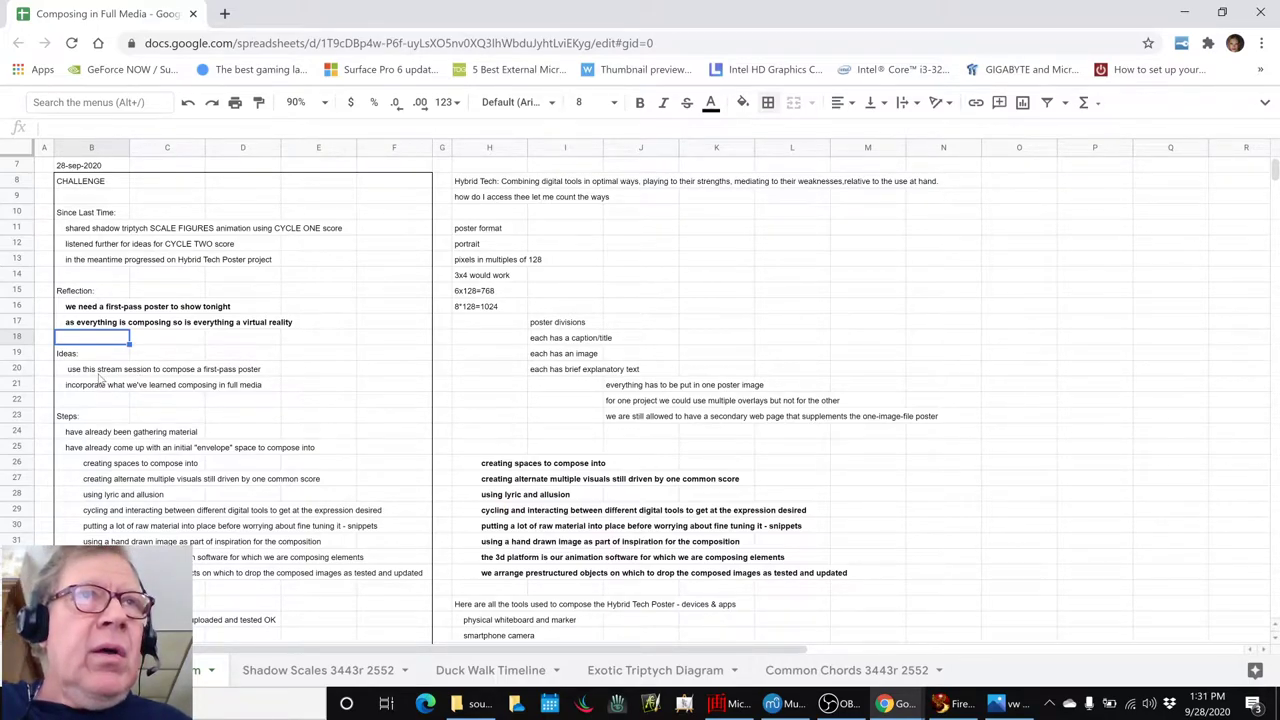
- Bold the Ideas note in B21
{"action": "left_click", "coordinate": [100, 376]}
{"action": "left_click", "coordinate": [103, 386]}
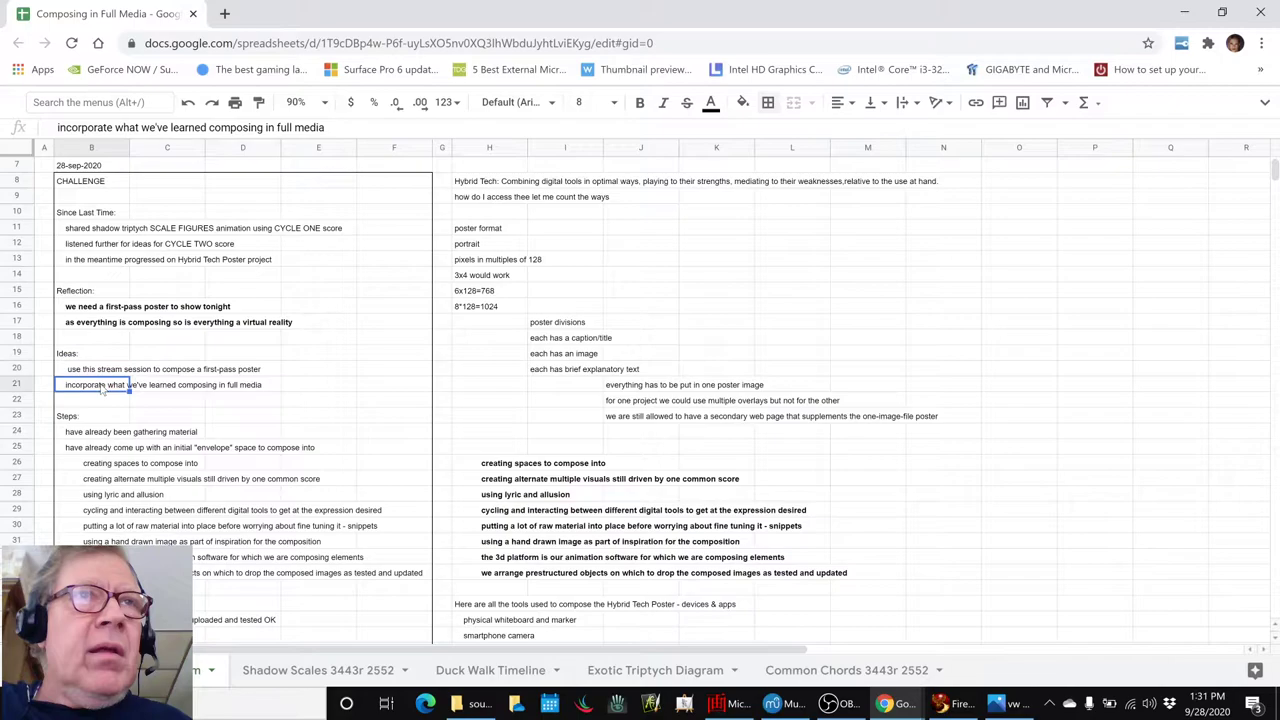
{"action": "key", "text": "ctrl+b"}
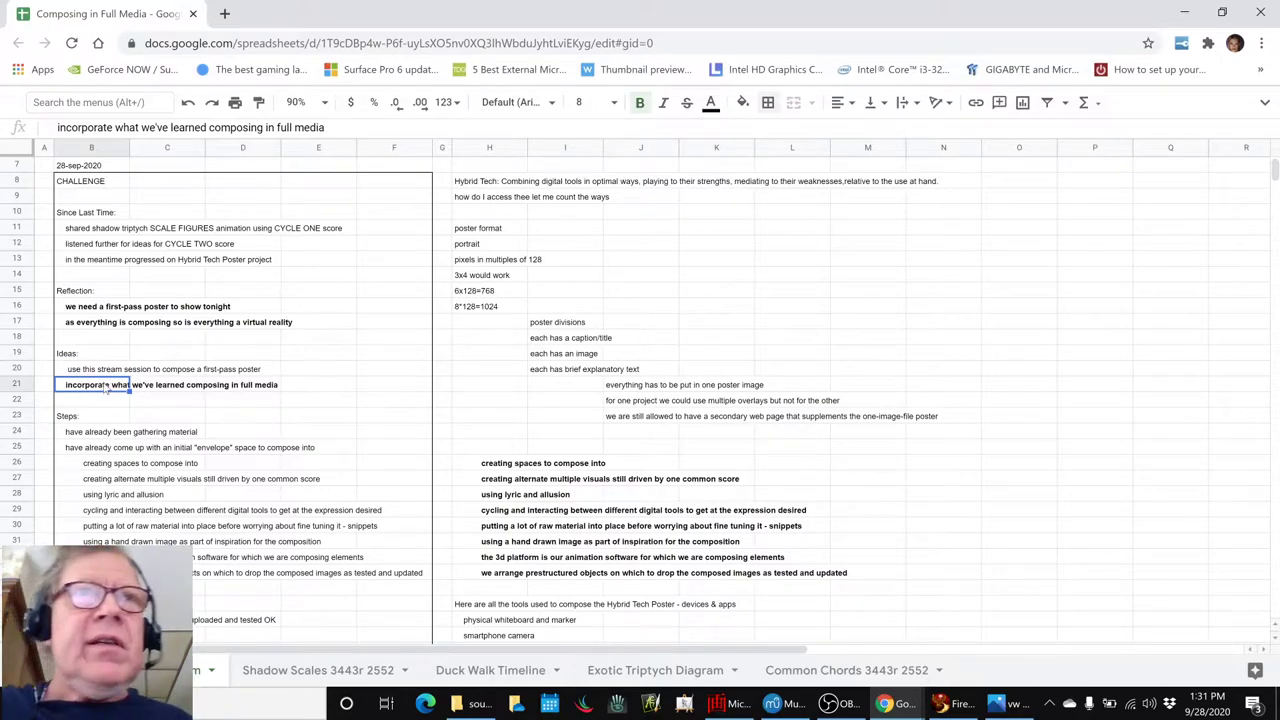
{"action": "key", "text": "Down"}
{"action": "key", "text": "Down"}
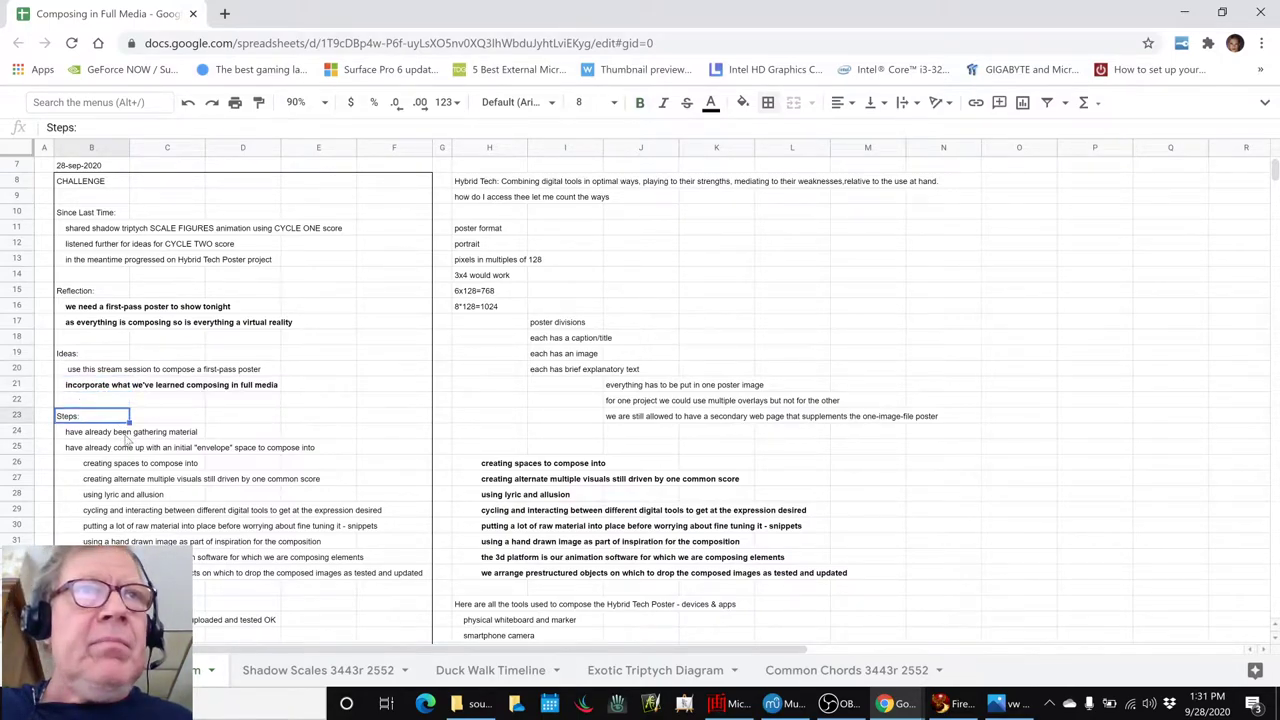
- Look over the steps in H26–H29 and bold the line in H9
{"action": "left_click", "coordinate": [128, 446]}
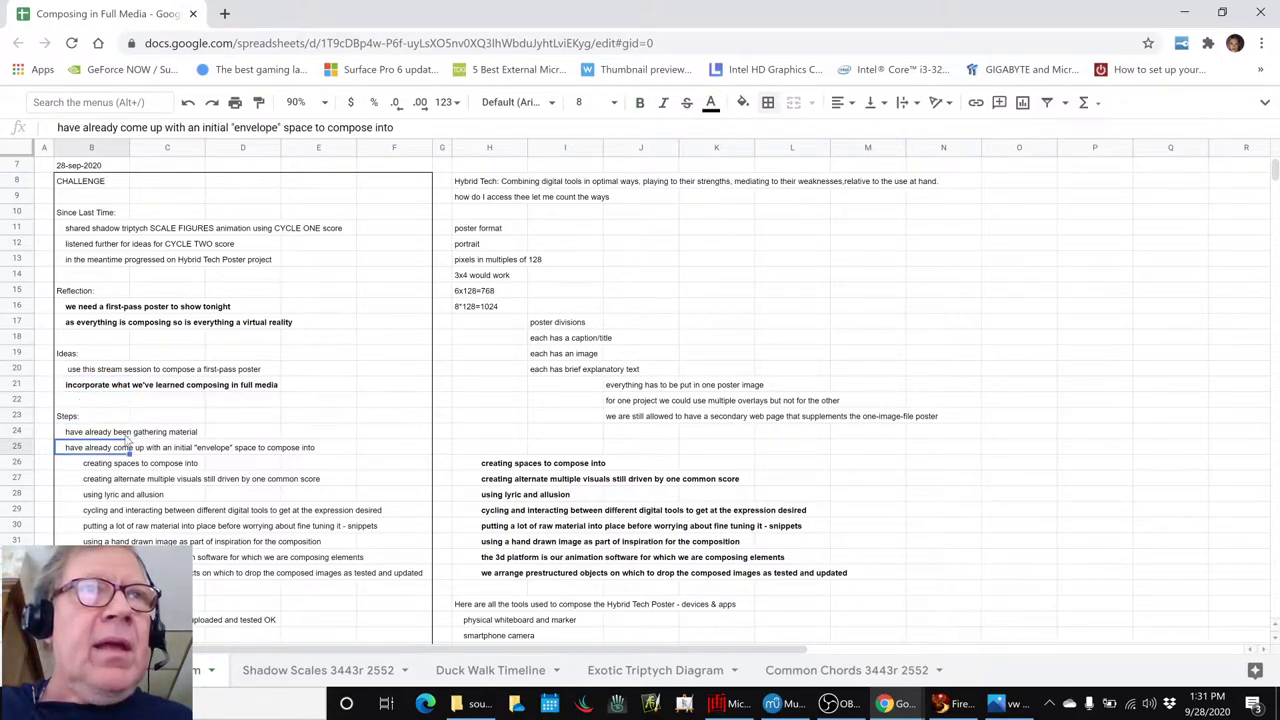
{"action": "left_click", "coordinate": [505, 466]}
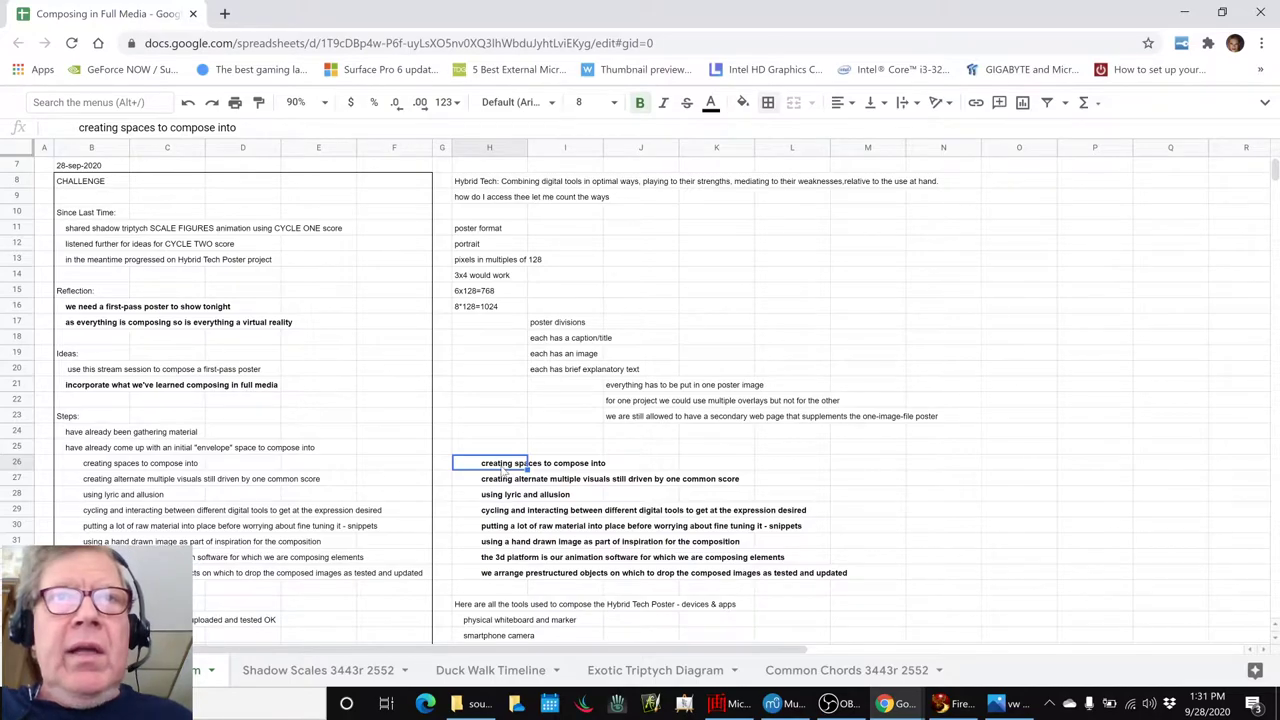
{"action": "left_click", "coordinate": [508, 482]}
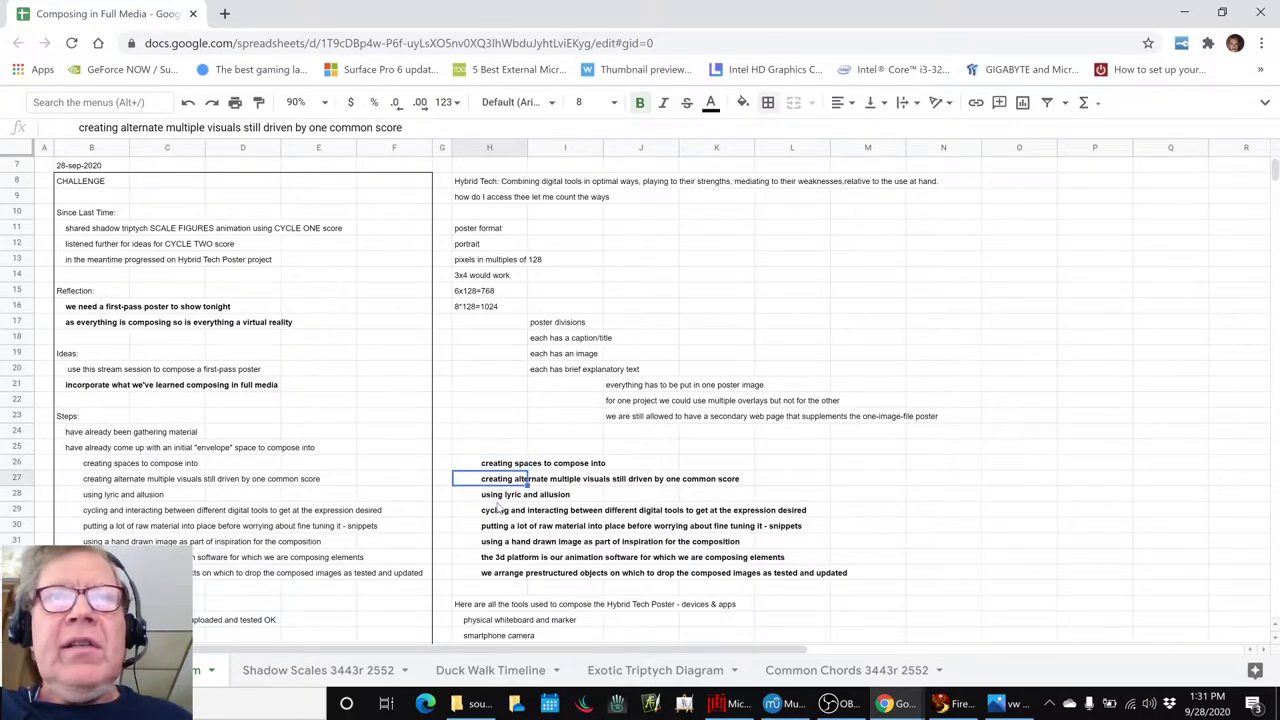
{"action": "left_click", "coordinate": [498, 501]}
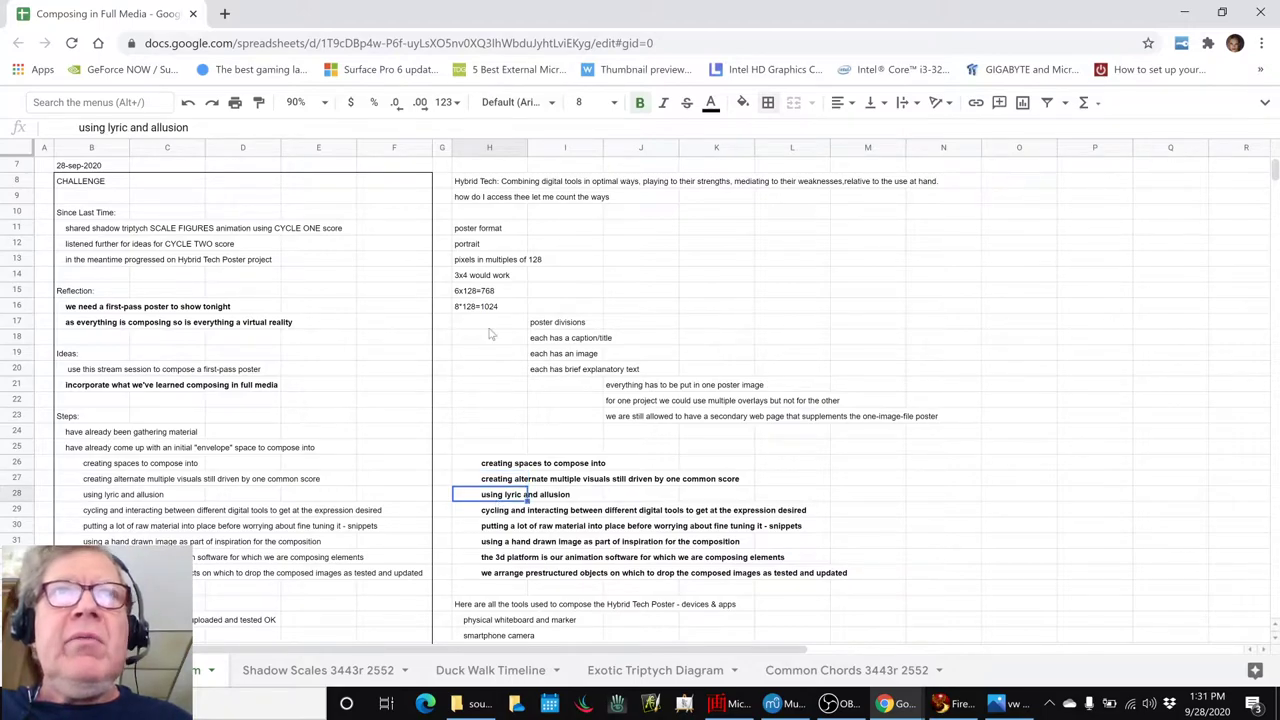
{"action": "left_click", "coordinate": [465, 203]}
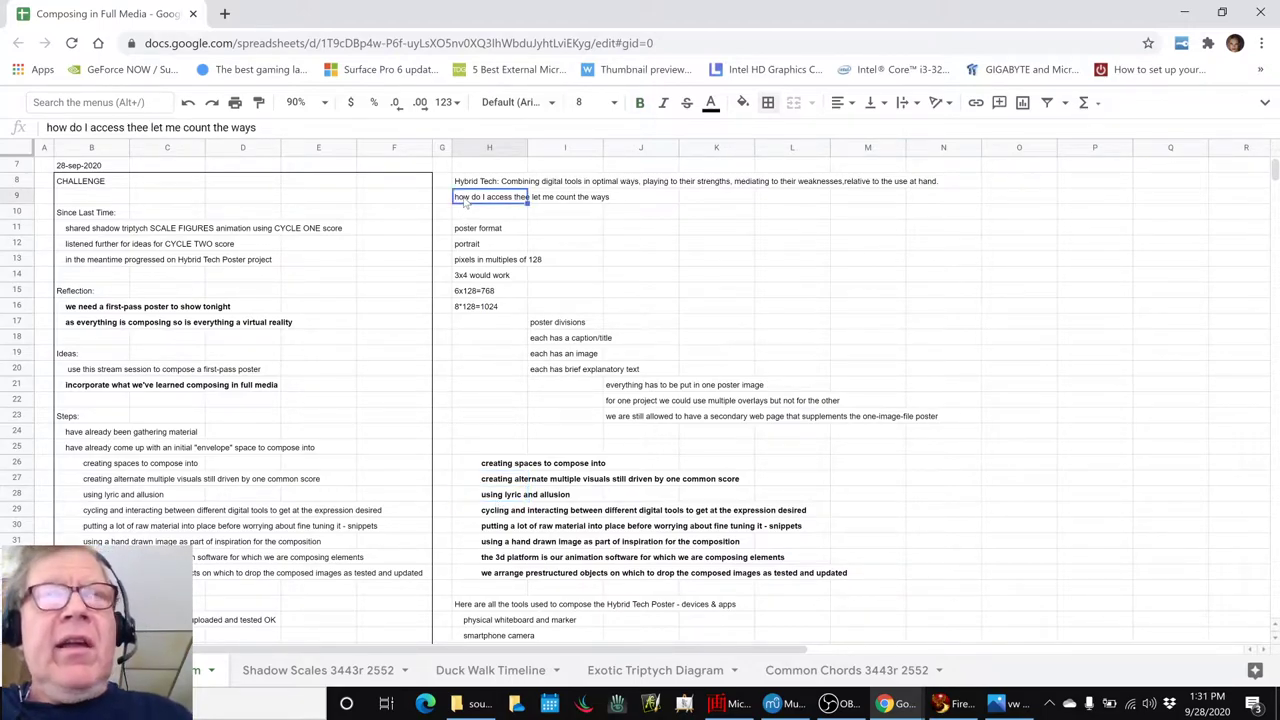
{"action": "key", "text": "ctrl+b"}
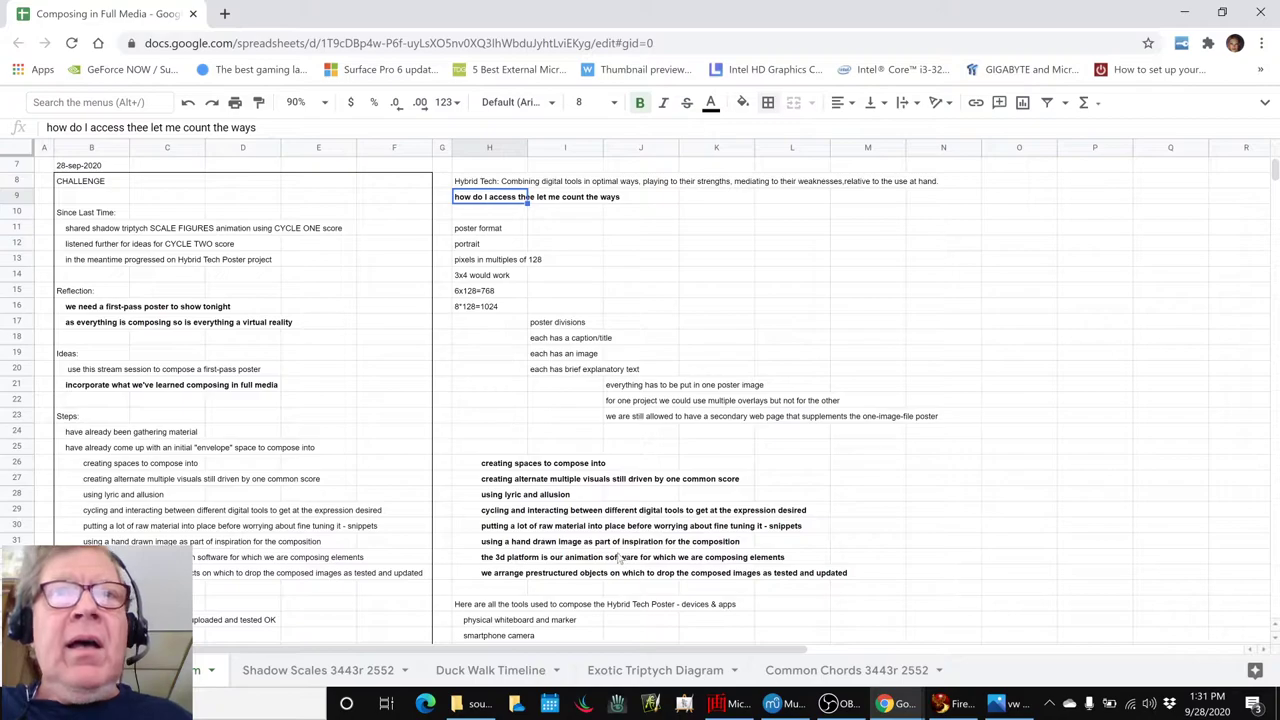
{"action": "left_click", "coordinate": [510, 512]}
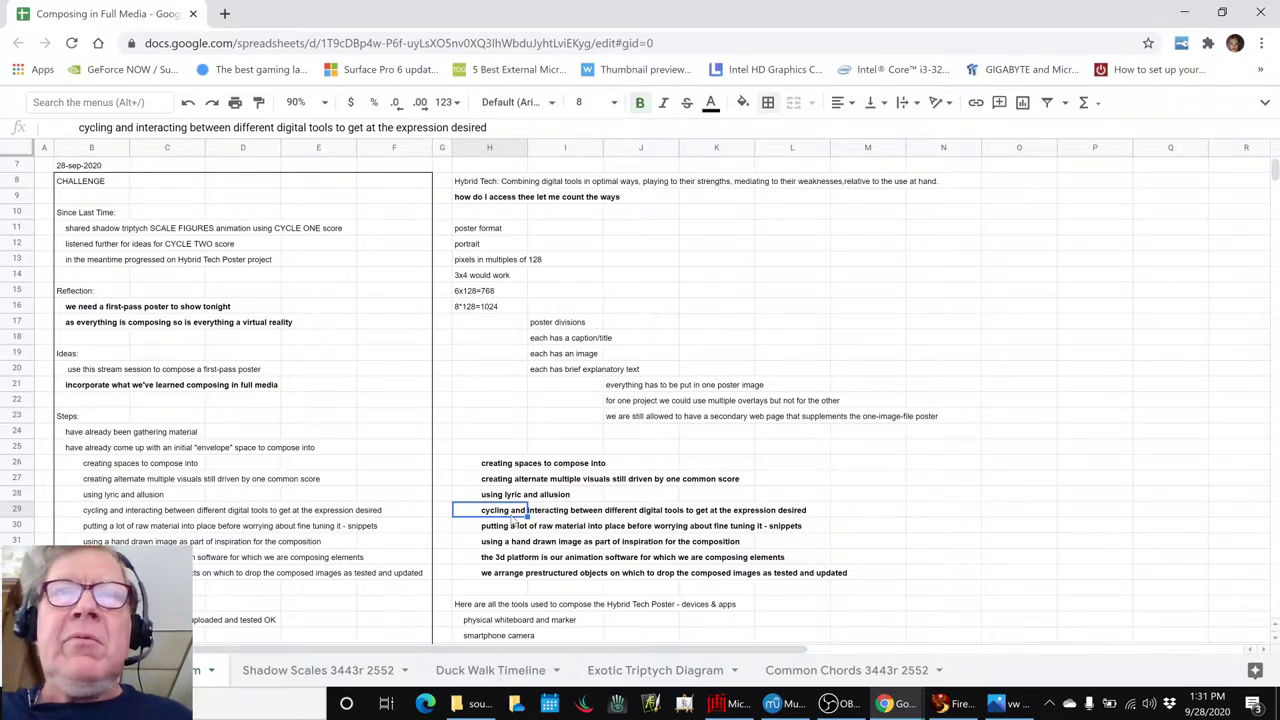
- Go through the tools list in H36–H45, from smartphone camera to google search
{"action": "scroll", "coordinate": [512, 521], "scroll_direction": "down", "scroll_amount": 7}
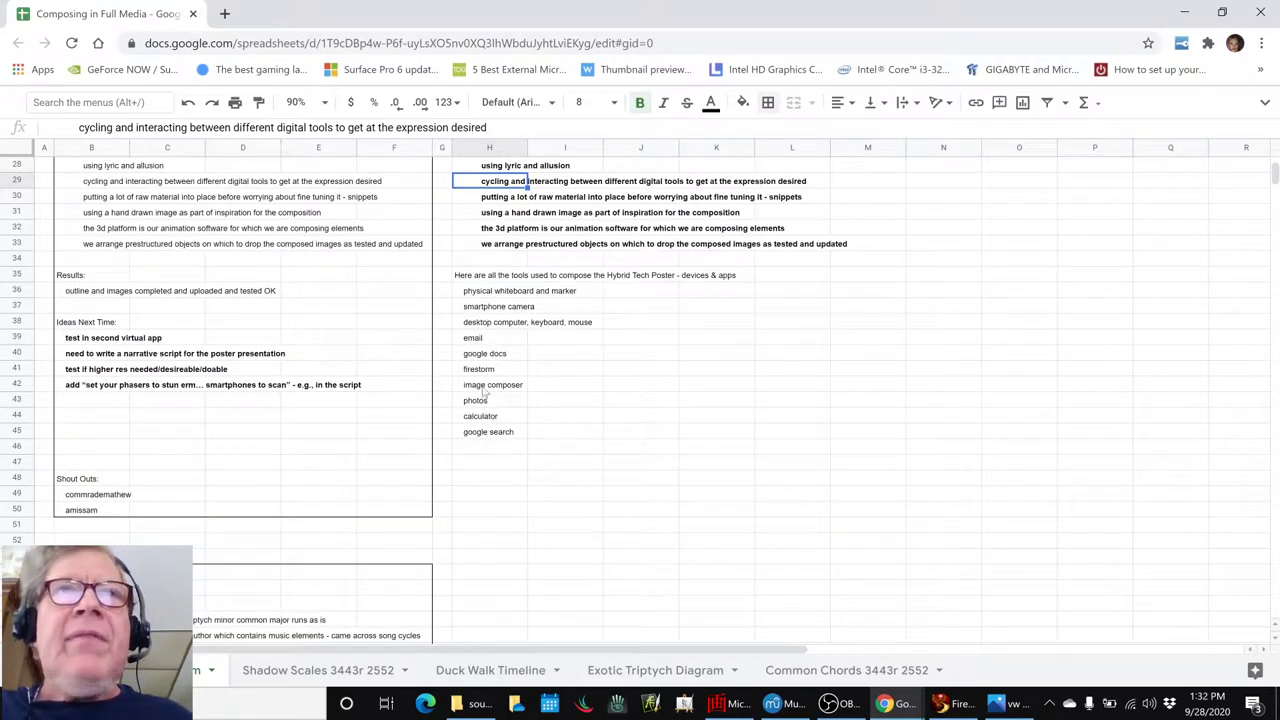
{"action": "left_click", "coordinate": [472, 292]}
{"action": "left_click", "coordinate": [474, 308]}
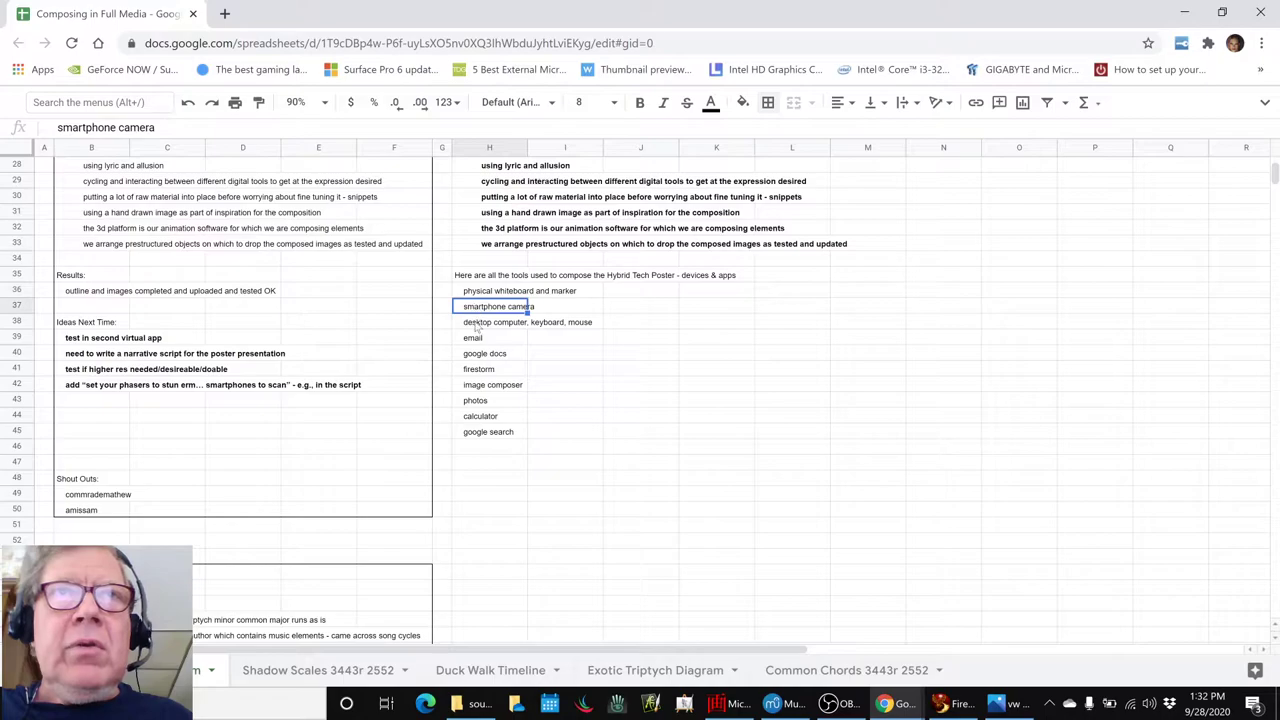
{"action": "left_click", "coordinate": [471, 324]}
{"action": "left_click", "coordinate": [472, 340]}
{"action": "left_click", "coordinate": [471, 355]}
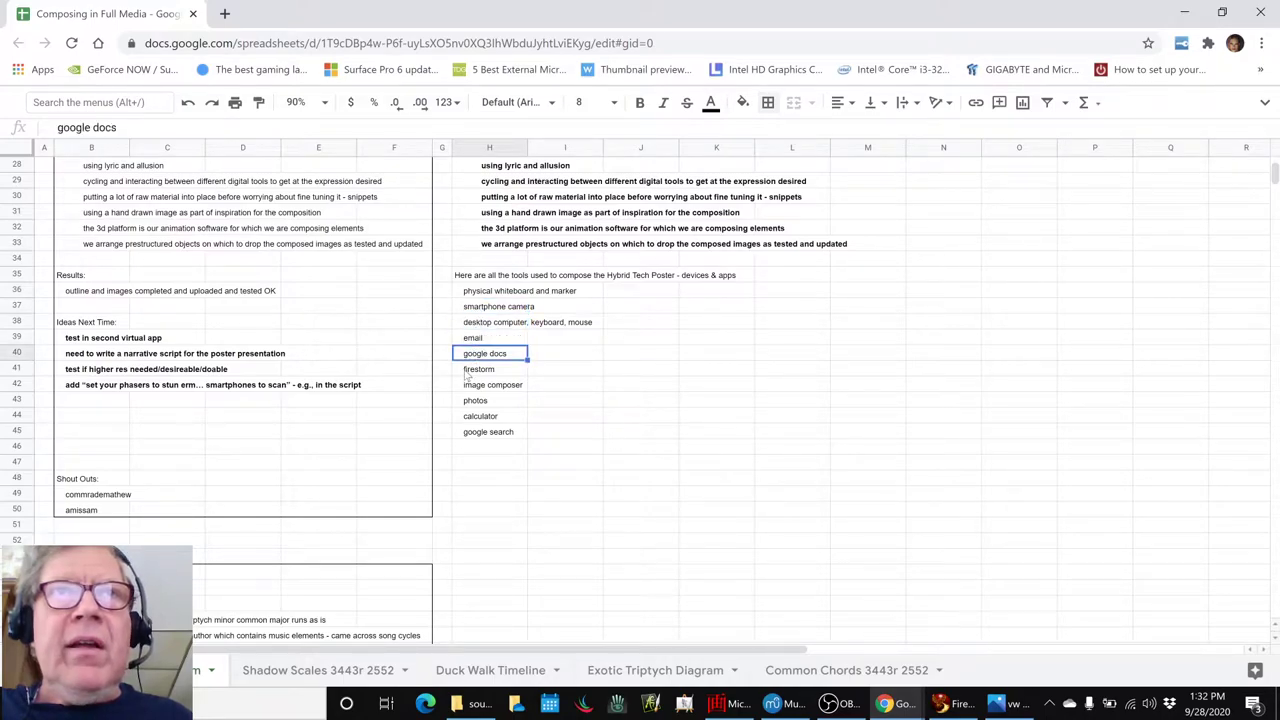
{"action": "left_click", "coordinate": [468, 371]}
{"action": "left_click", "coordinate": [467, 386]}
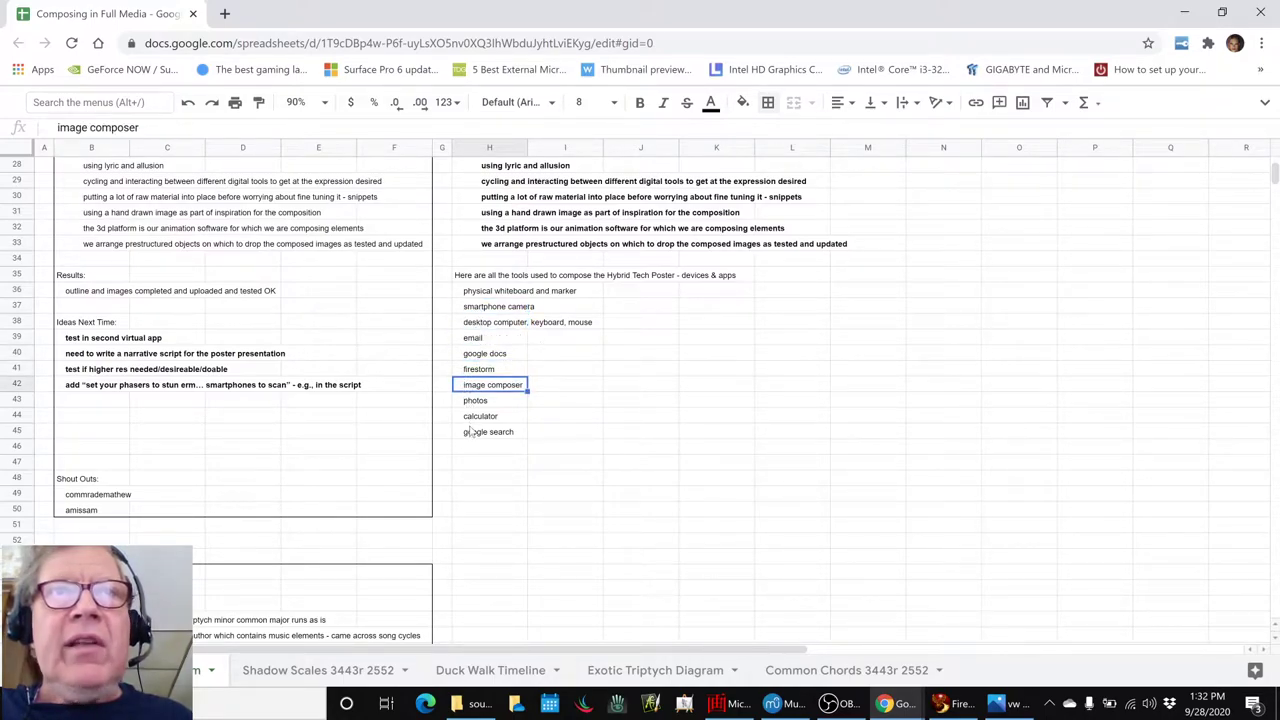
{"action": "left_click", "coordinate": [471, 431]}
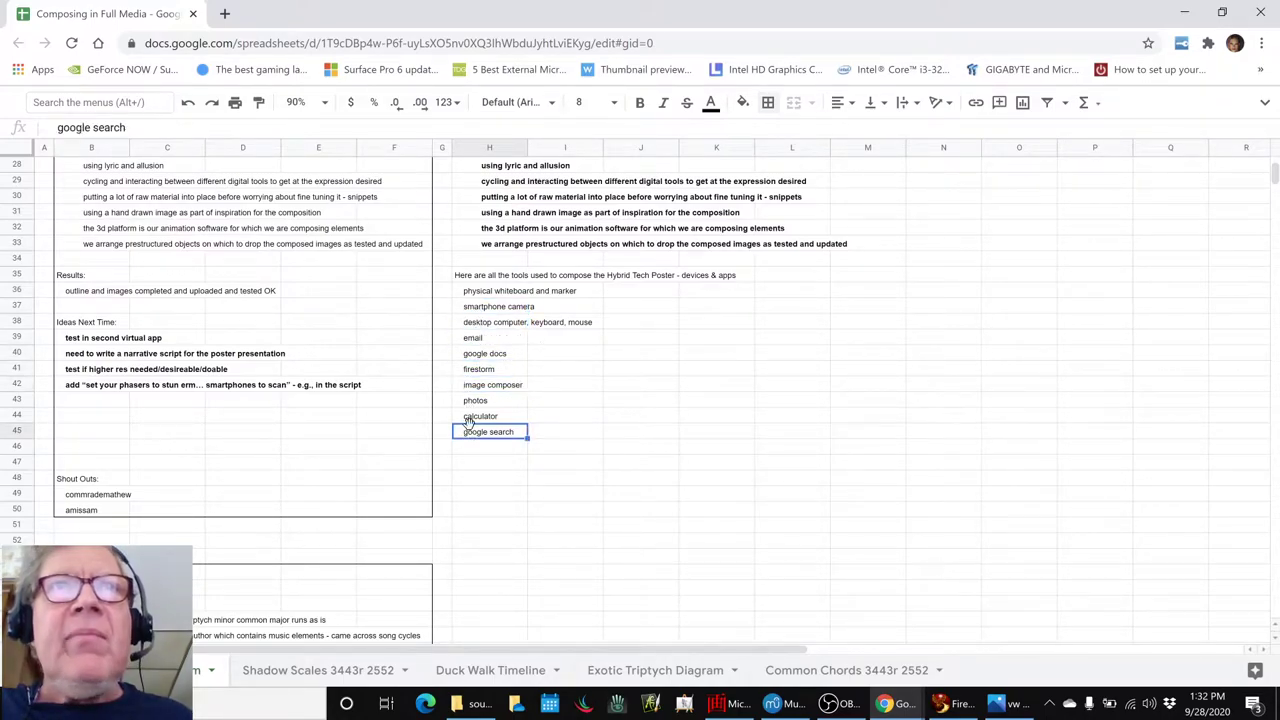
- Bold the tools-list heading in H35 and switch to the Firestorm viewer
{"action": "left_click", "coordinate": [479, 278]}
{"action": "key", "text": "ctrl+b"}
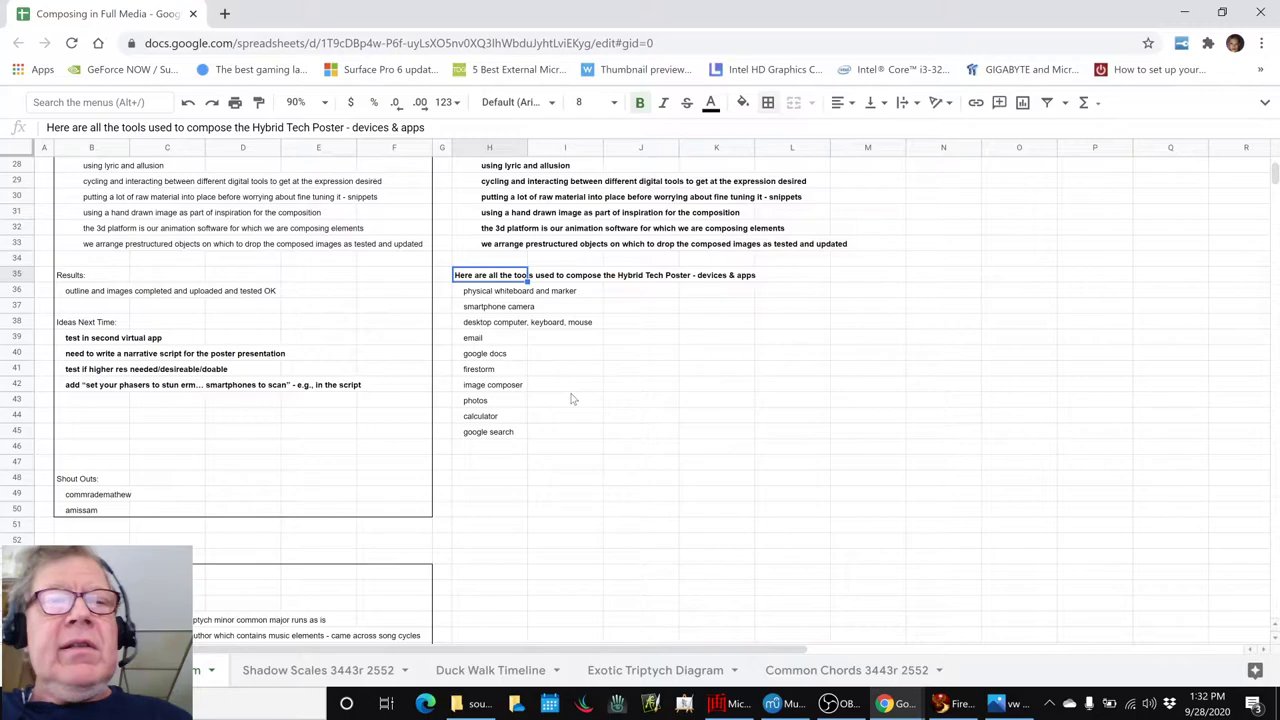
{"action": "key", "text": "alt+Tab"}
{"action": "key", "text": "Tab"}
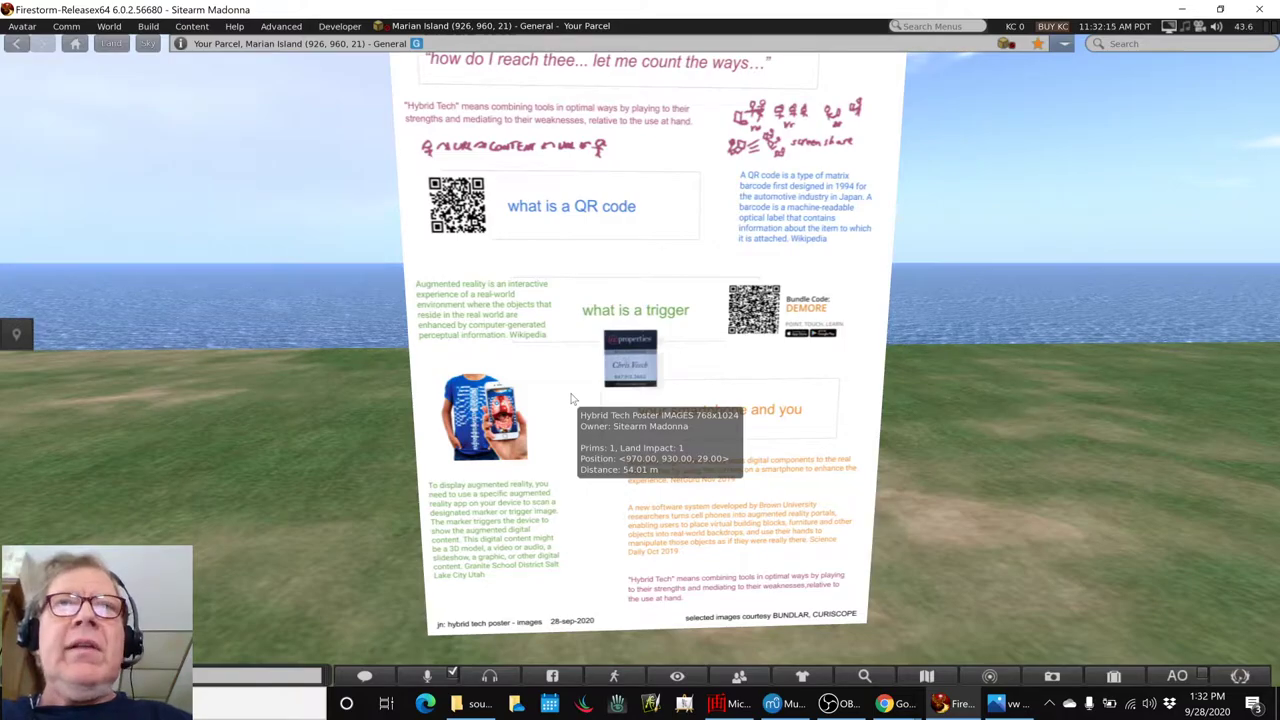
- Reset the camera, walk the avatar to the left poster and zoom in on it
{"action": "key", "text": "Escape"}
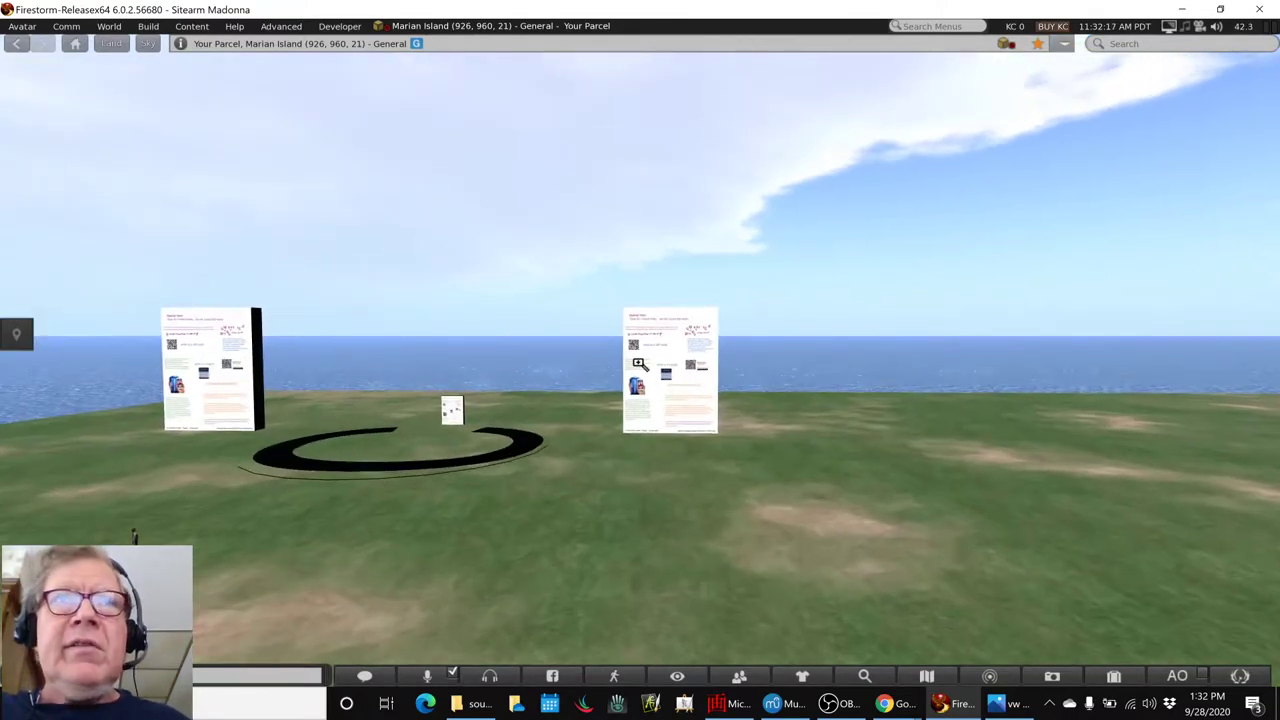
{"action": "key", "text": "Escape"}
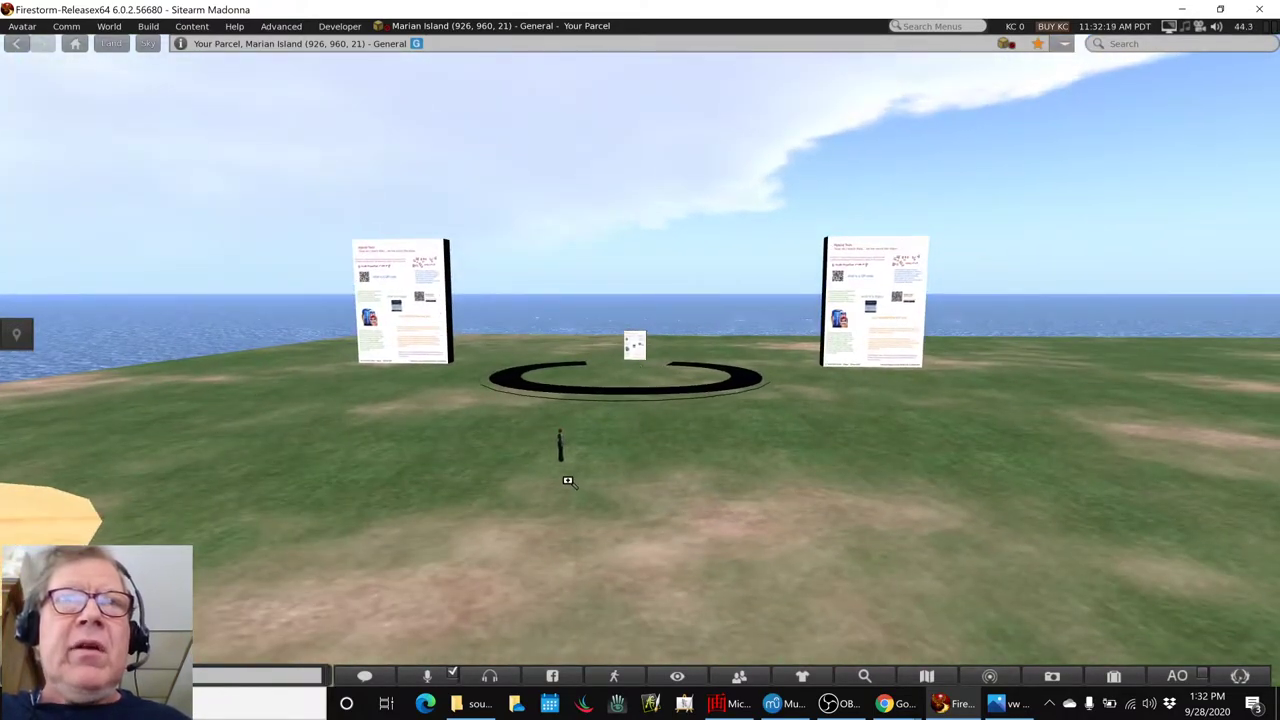
{"action": "key", "text": "Left"}
{"action": "key", "text": "Up"}
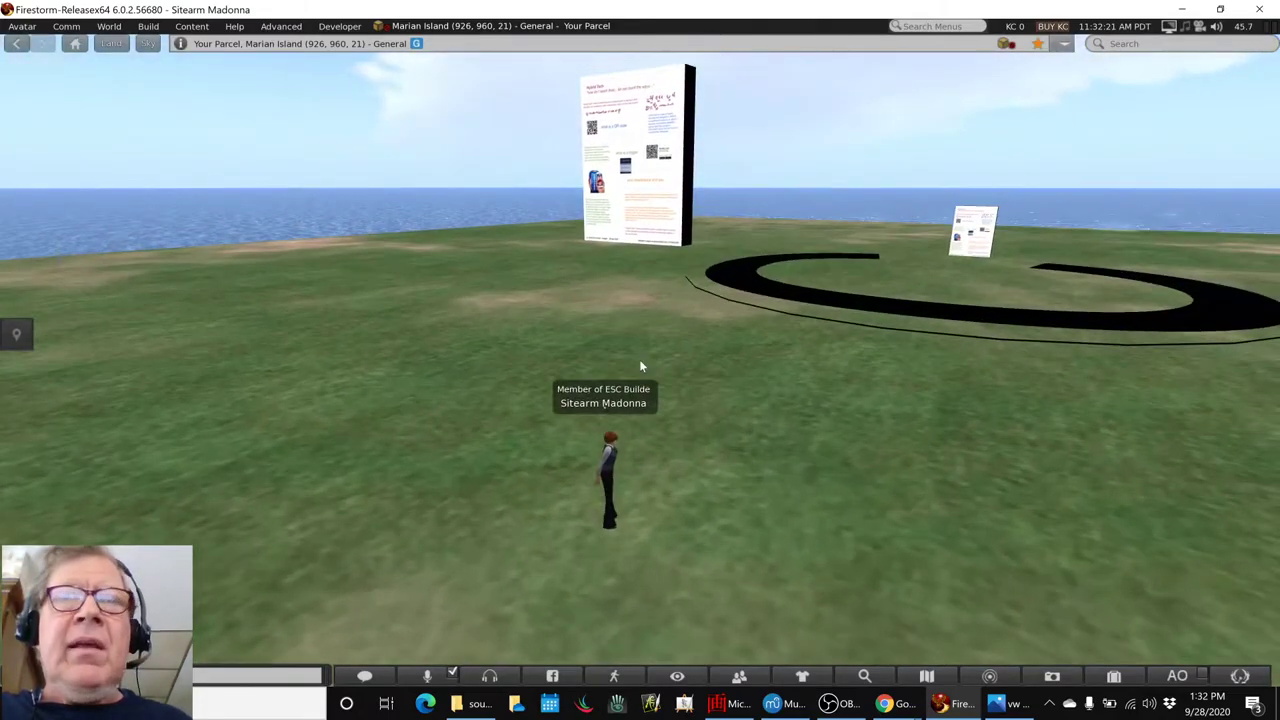
{"action": "key", "text": "Up"}
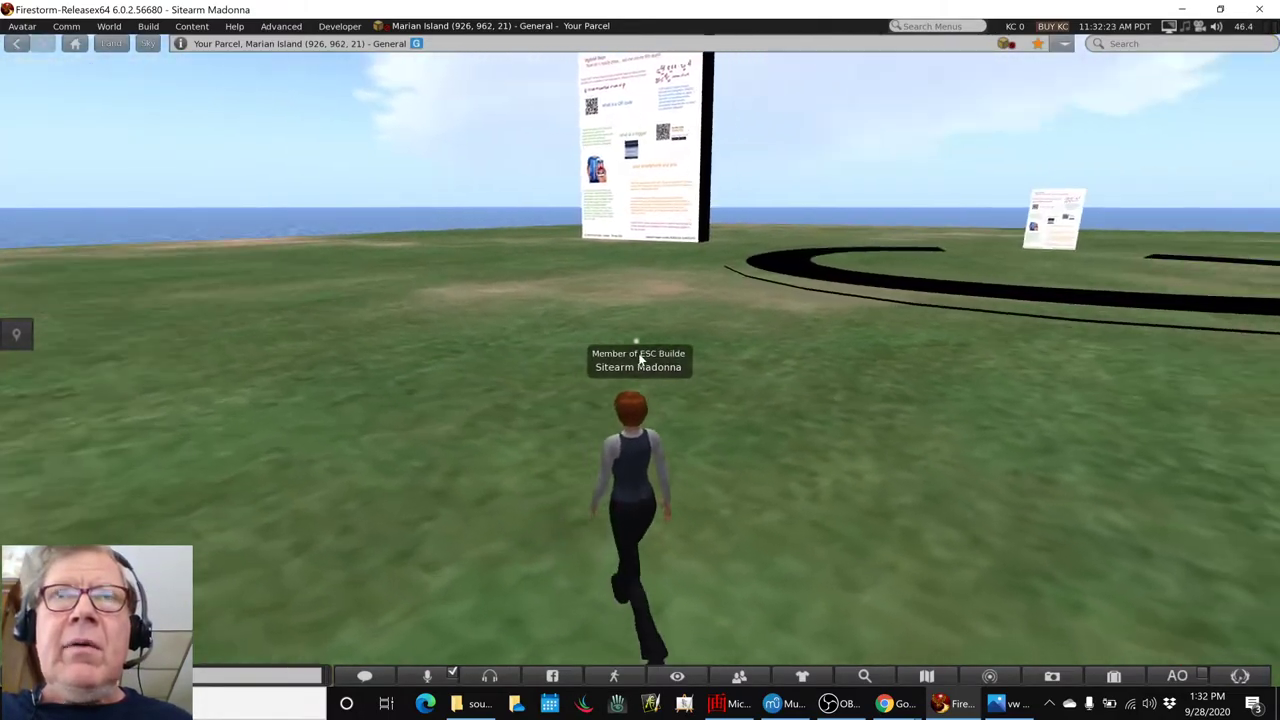
{"action": "key", "text": "Right"}
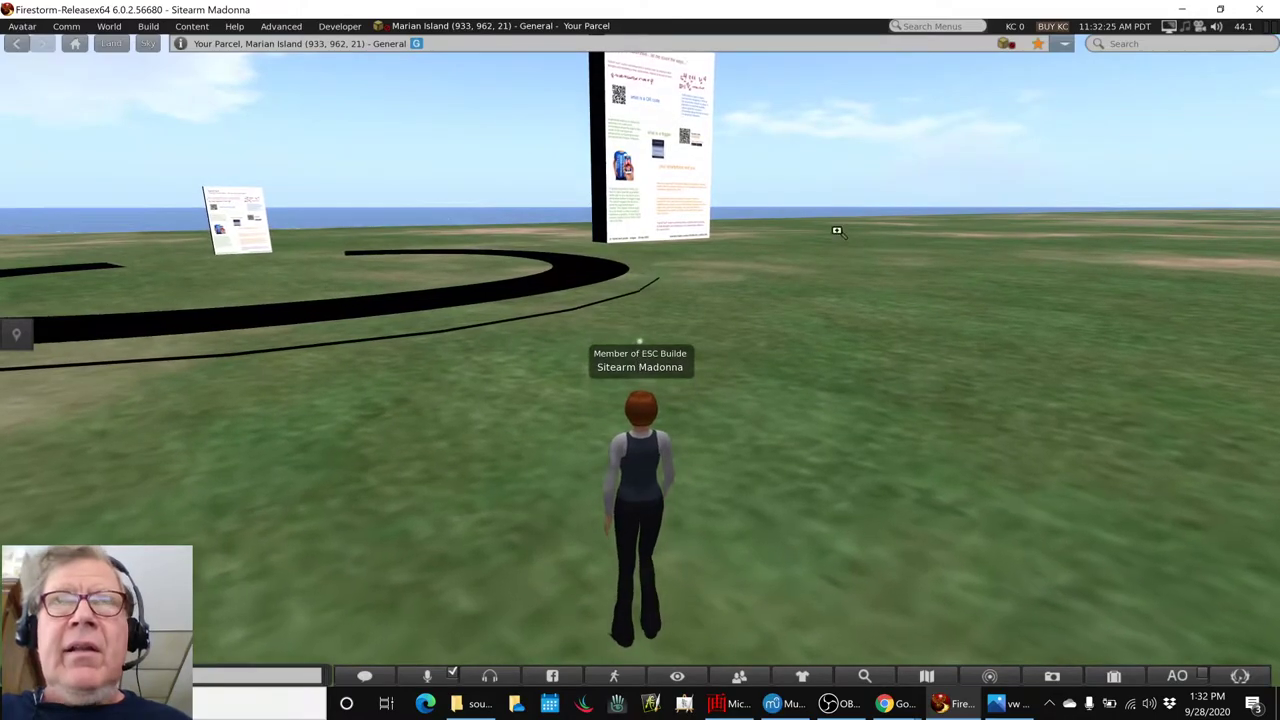
{"action": "left_click", "coordinate": [837, 231], "text": "alt"}
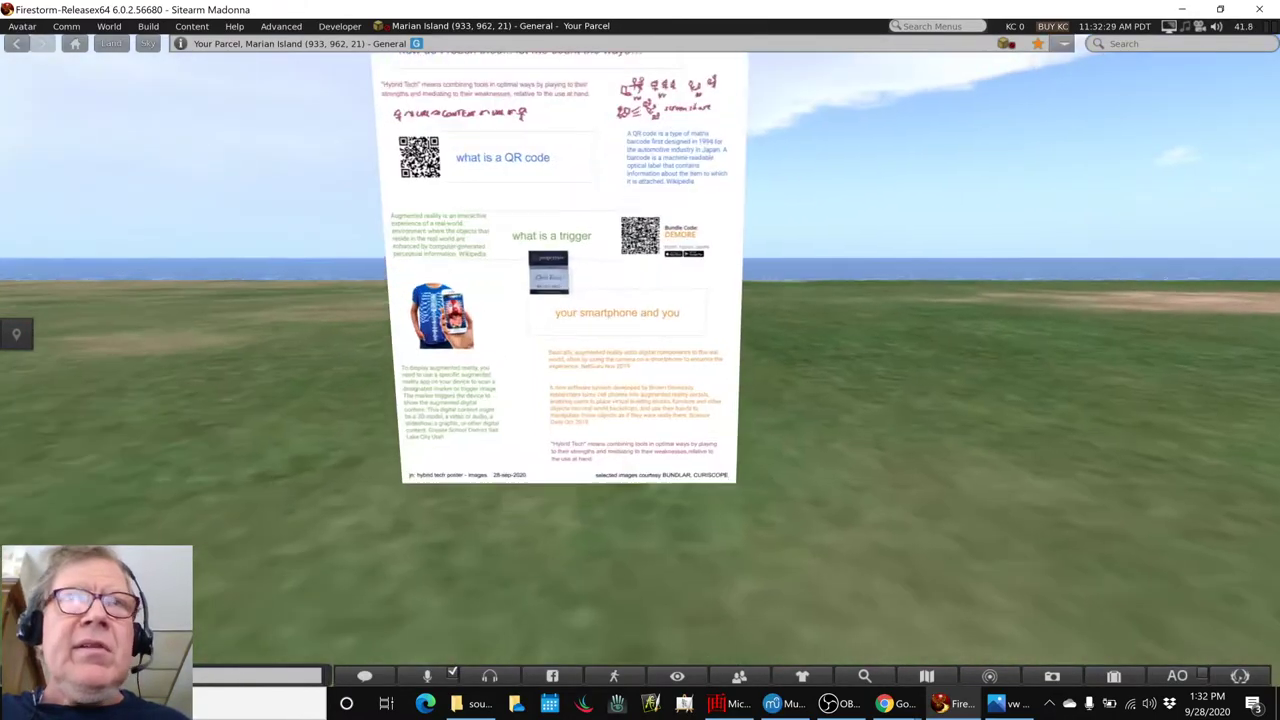
- Reset the camera, walk to the next poster, focus on it, then return to the spreadsheet
{"action": "key", "text": "Escape"}
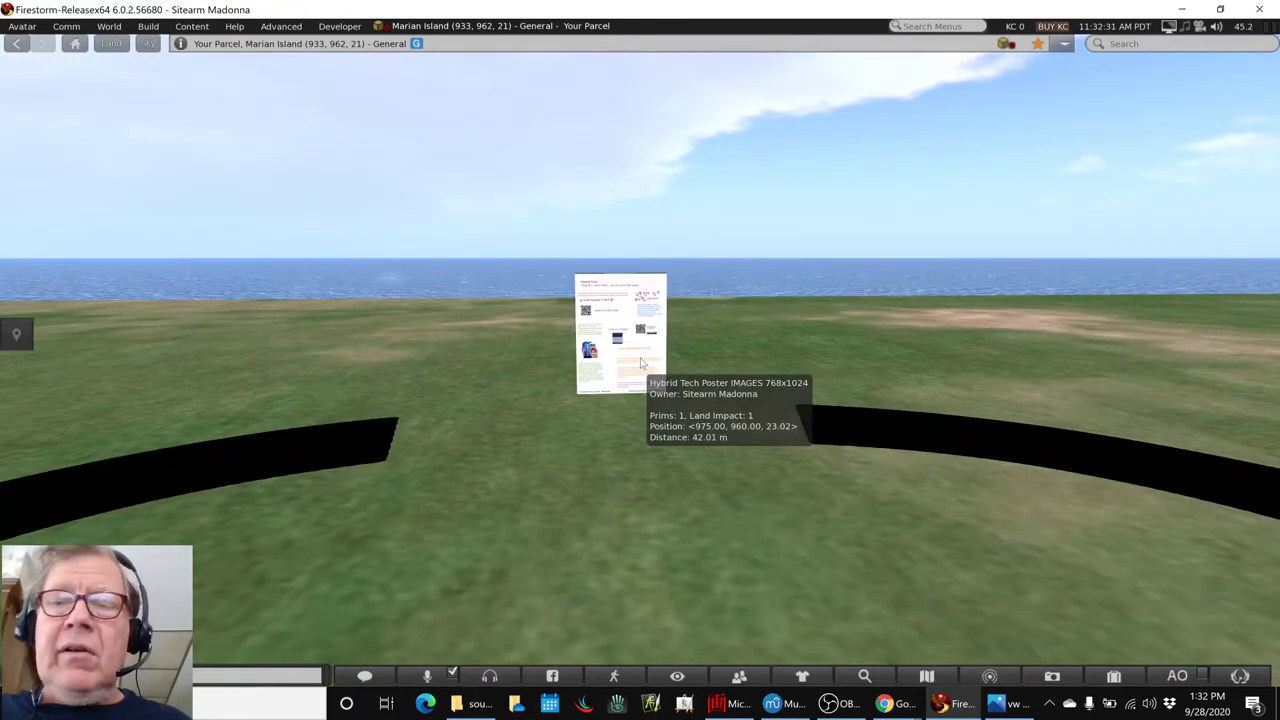
{"action": "key", "text": "Escape"}
{"action": "key", "text": "Up"}
{"action": "key", "text": "Right"}
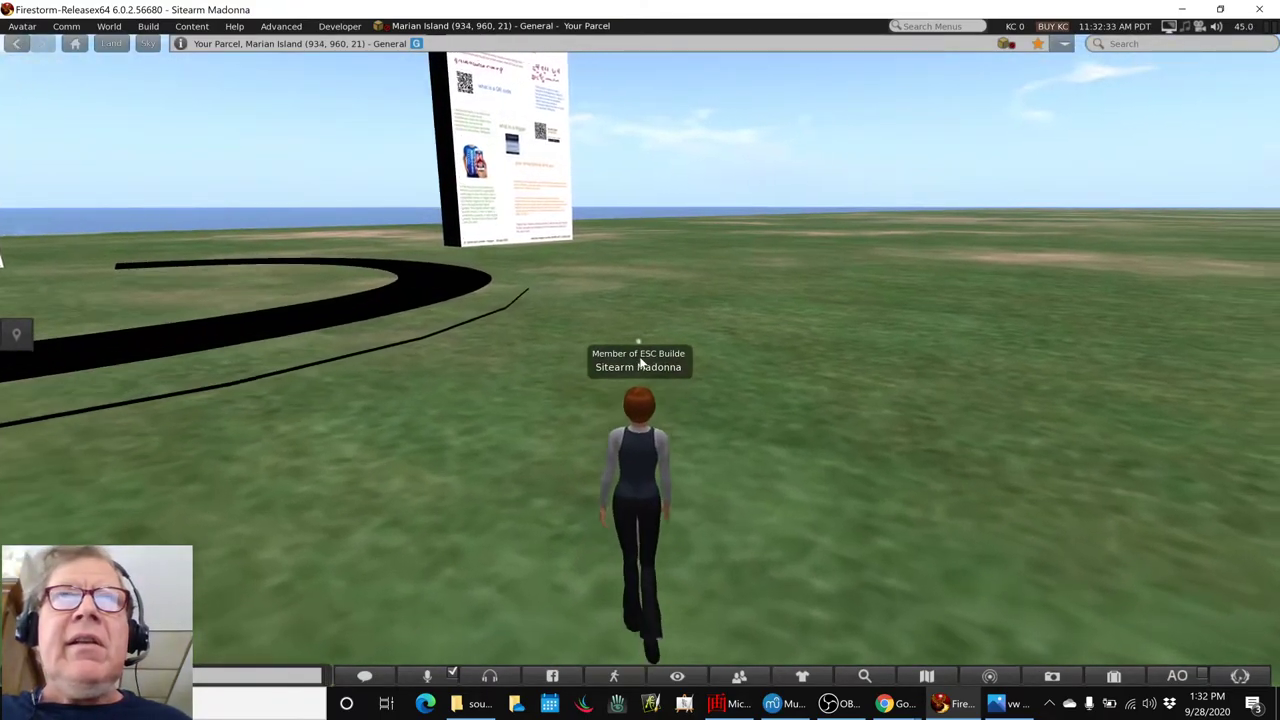
{"action": "key", "text": "Up"}
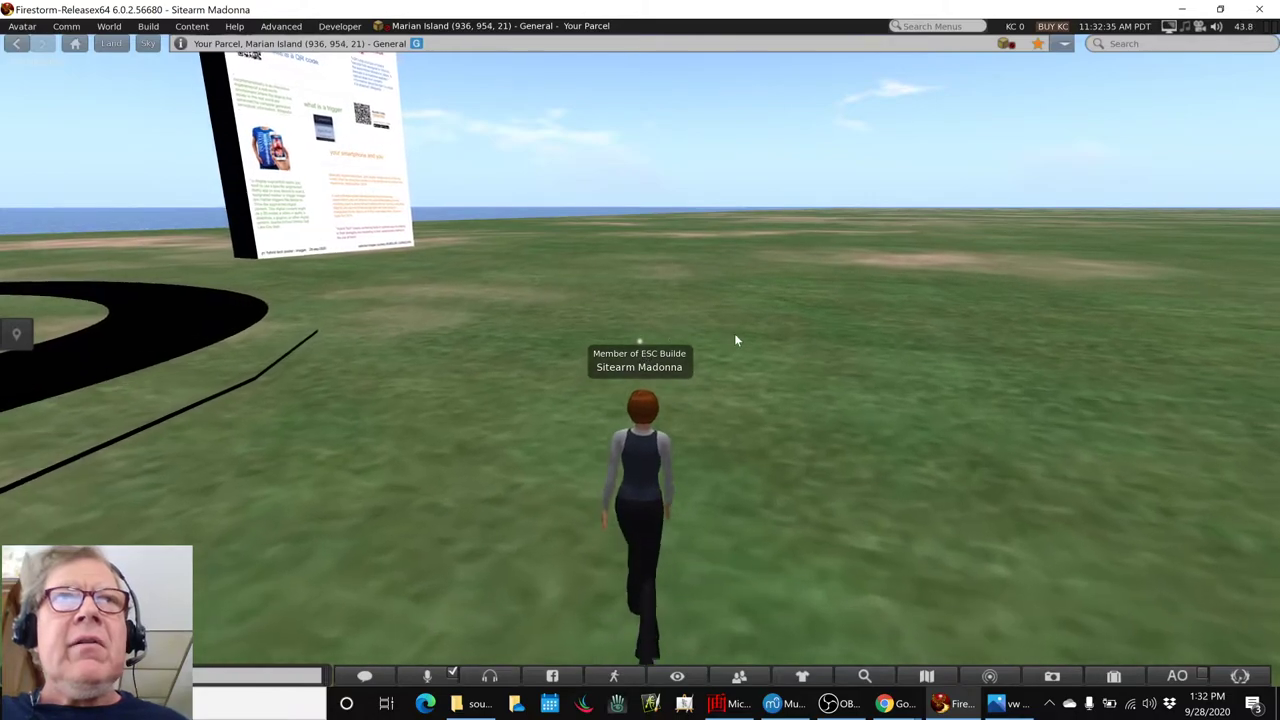
{"action": "left_click", "coordinate": [420, 220], "text": "alt"}
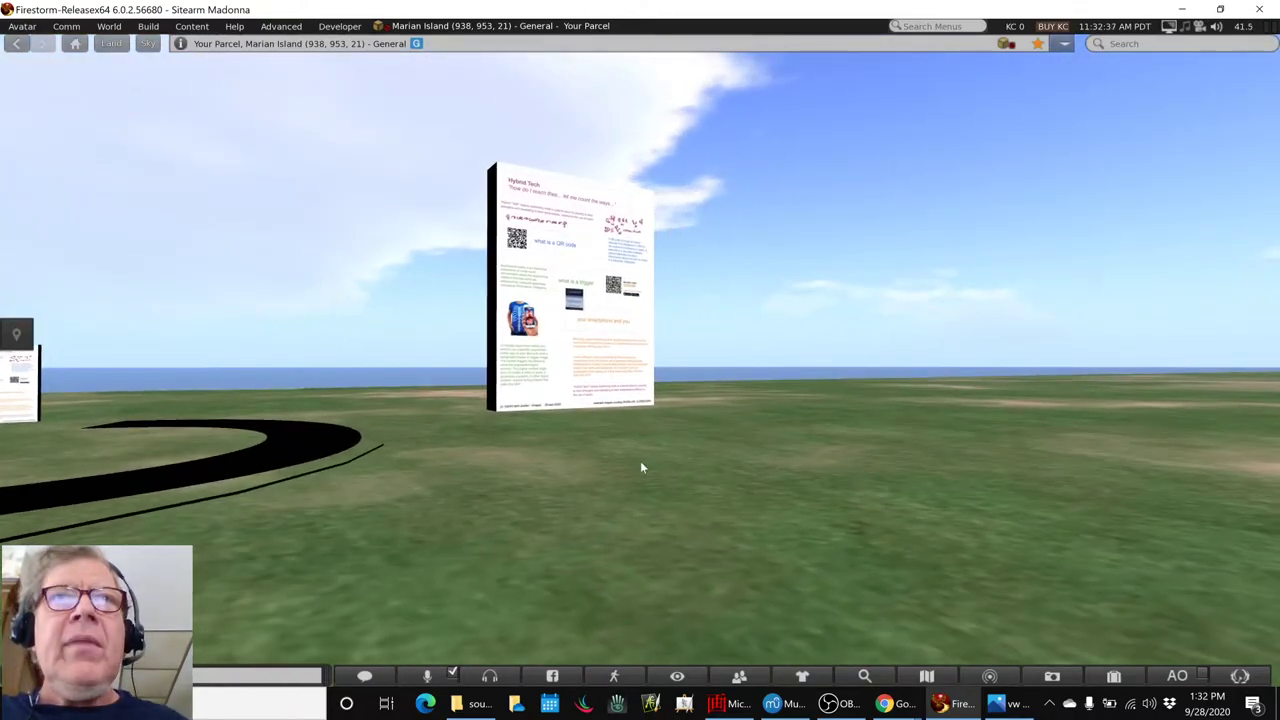
{"action": "key", "text": "alt+Tab"}
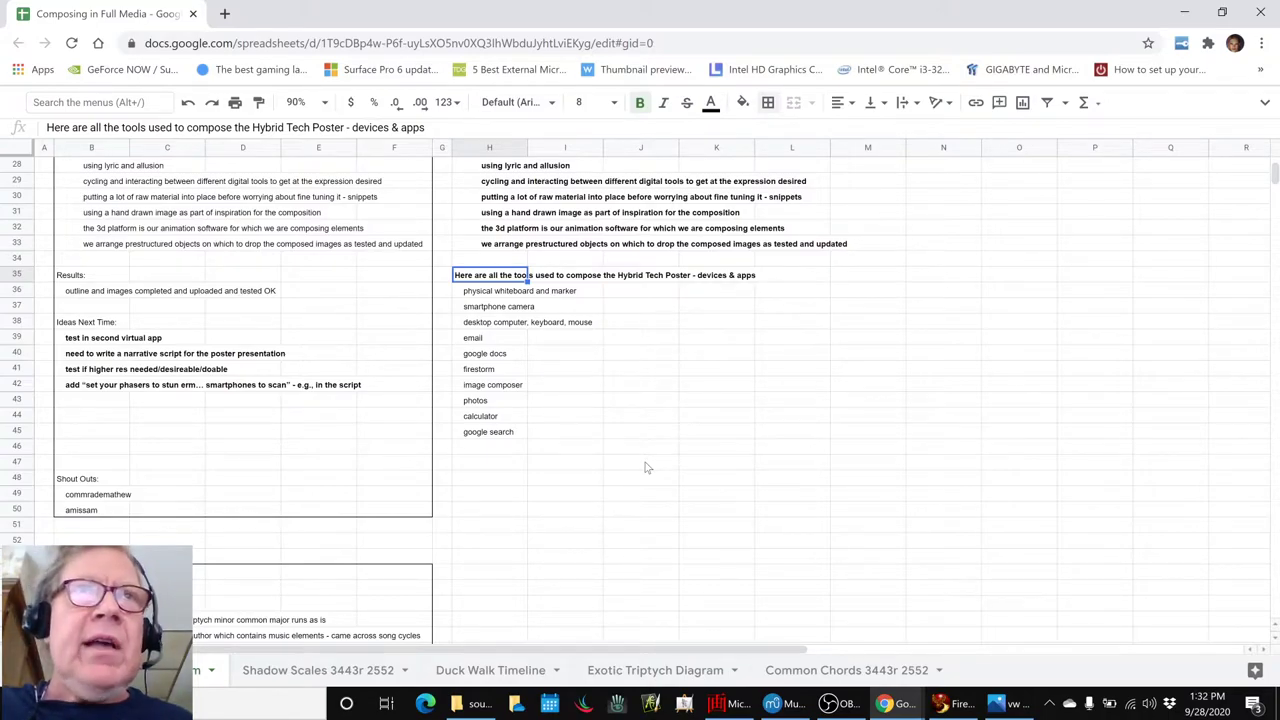
{"action": "scroll", "coordinate": [600, 345], "scroll_direction": "up", "scroll_amount": 2}
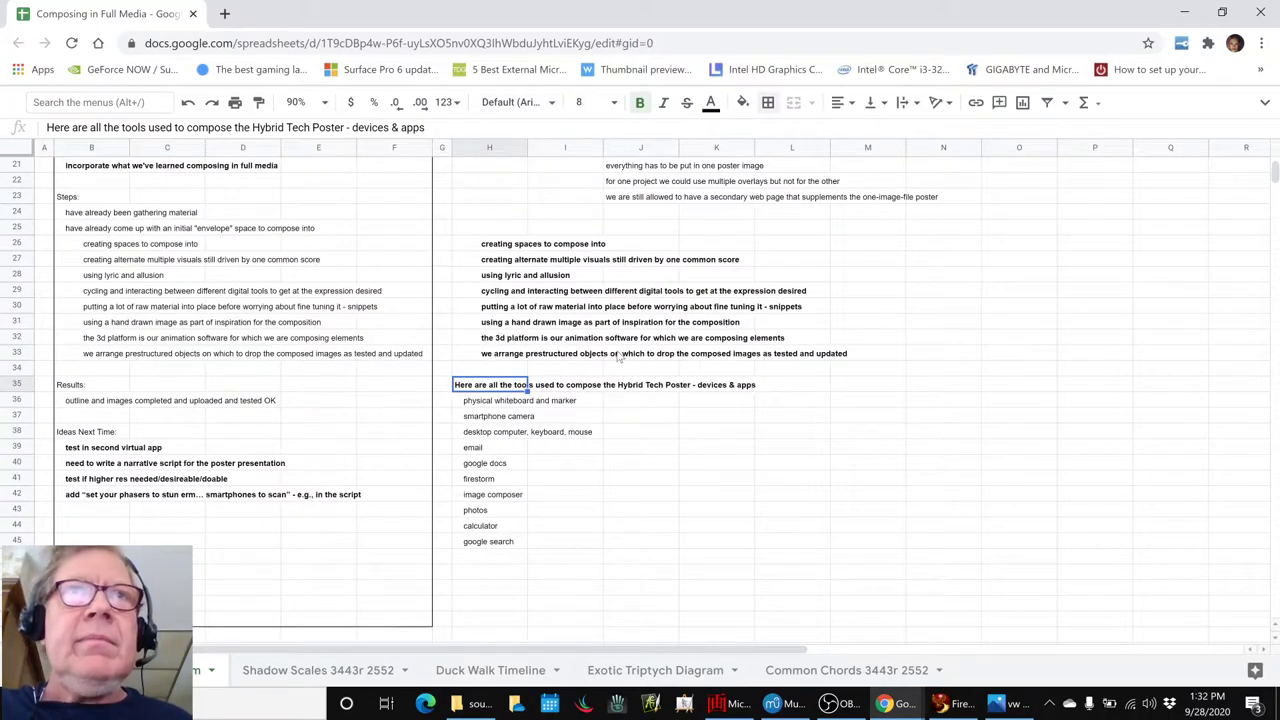
{"action": "left_click", "coordinate": [488, 293]}
{"action": "left_click", "coordinate": [495, 310]}
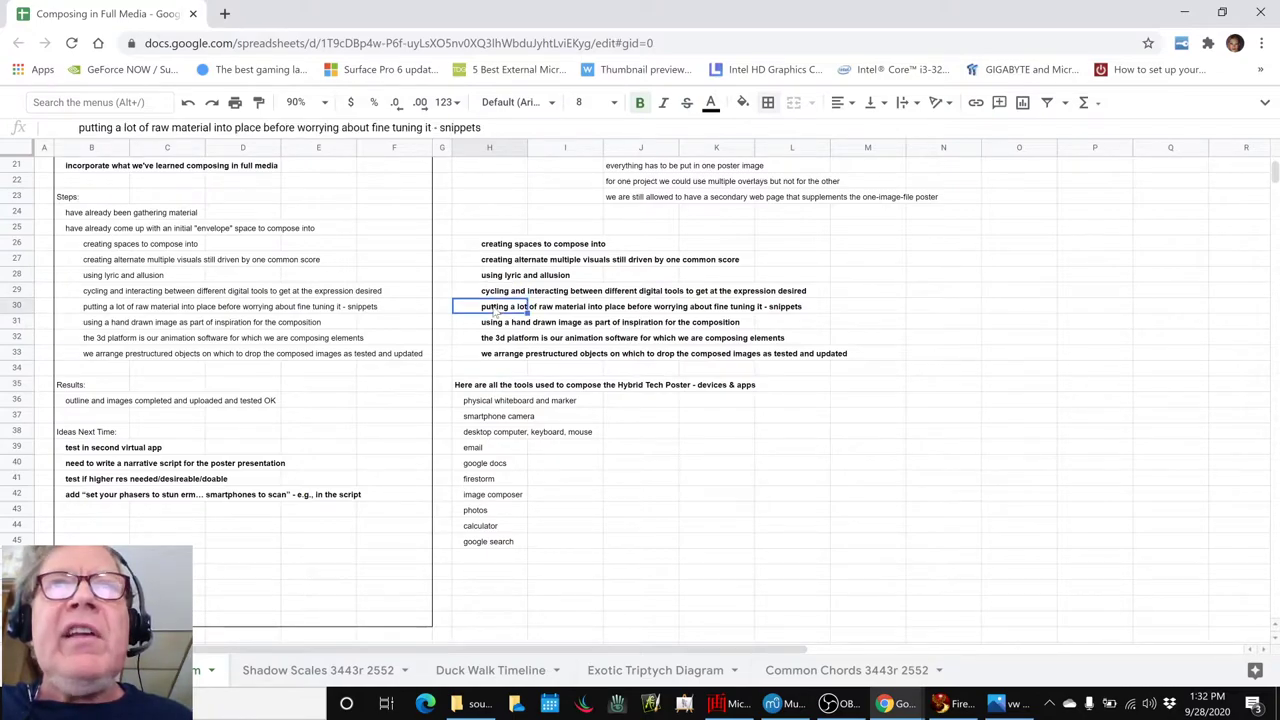
{"action": "left_click", "coordinate": [482, 708]}
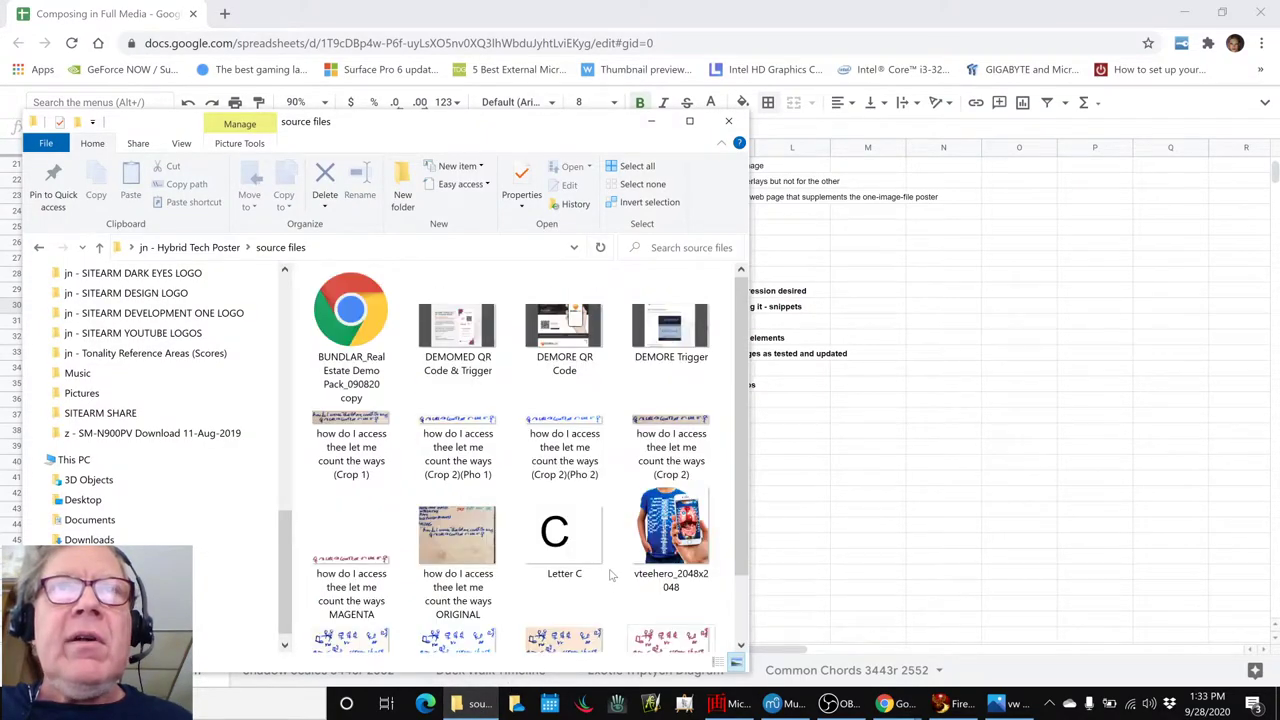
{"action": "scroll", "coordinate": [612, 575], "scroll_direction": "down", "scroll_amount": 1}
{"action": "scroll", "coordinate": [612, 575], "scroll_direction": "up", "scroll_amount": 1}
{"action": "scroll", "coordinate": [612, 575], "scroll_direction": "down", "scroll_amount": 1}
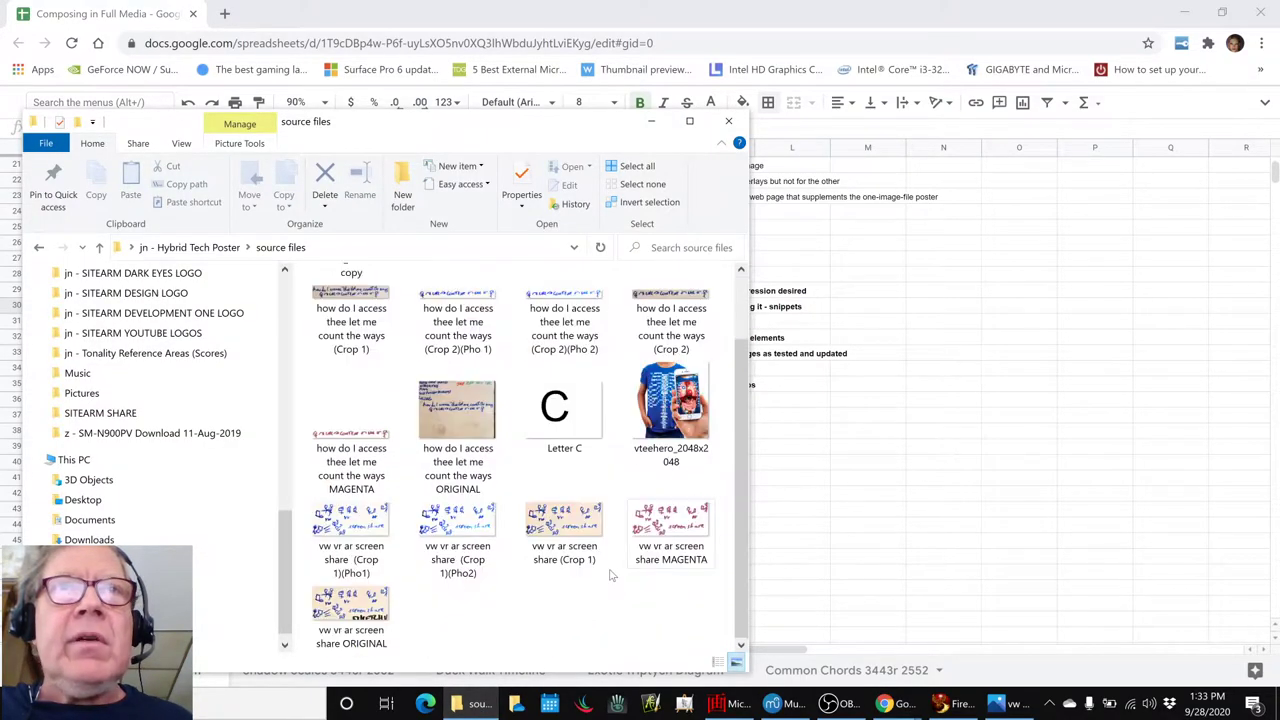
{"action": "scroll", "coordinate": [612, 575], "scroll_direction": "up", "scroll_amount": 1}
{"action": "key", "text": "alt+Tab"}
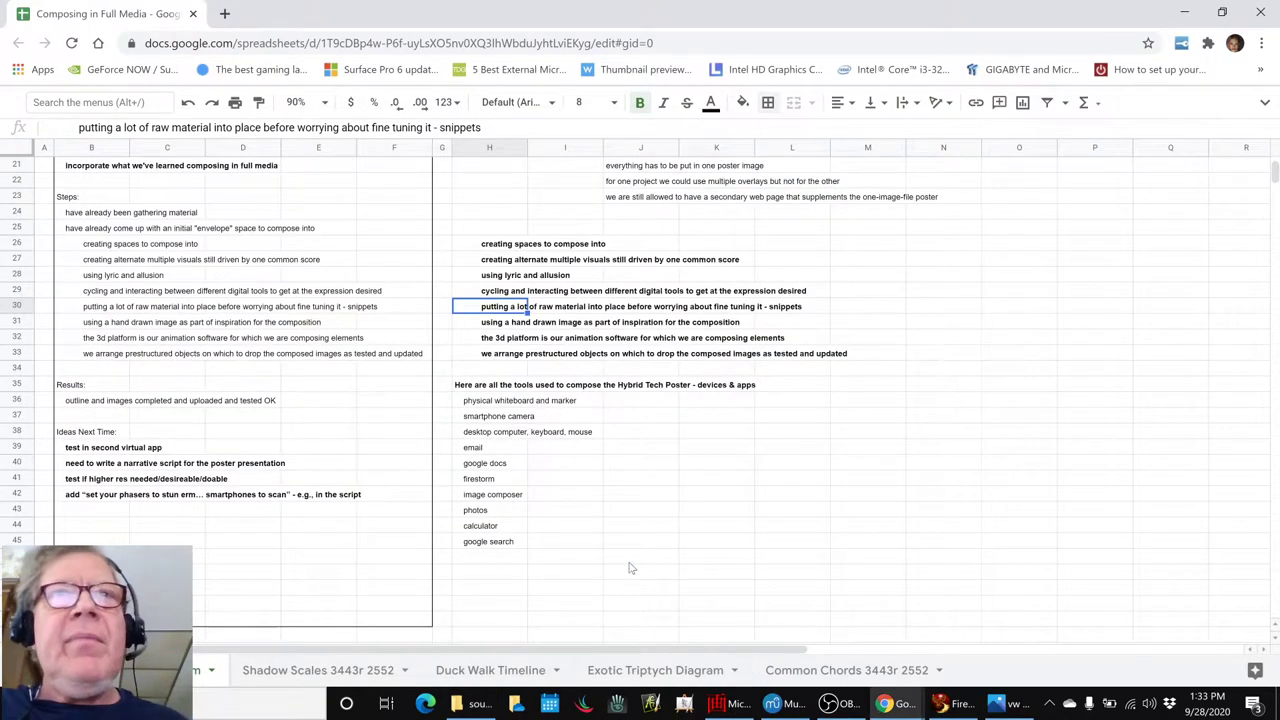
{"action": "left_click", "coordinate": [515, 326]}
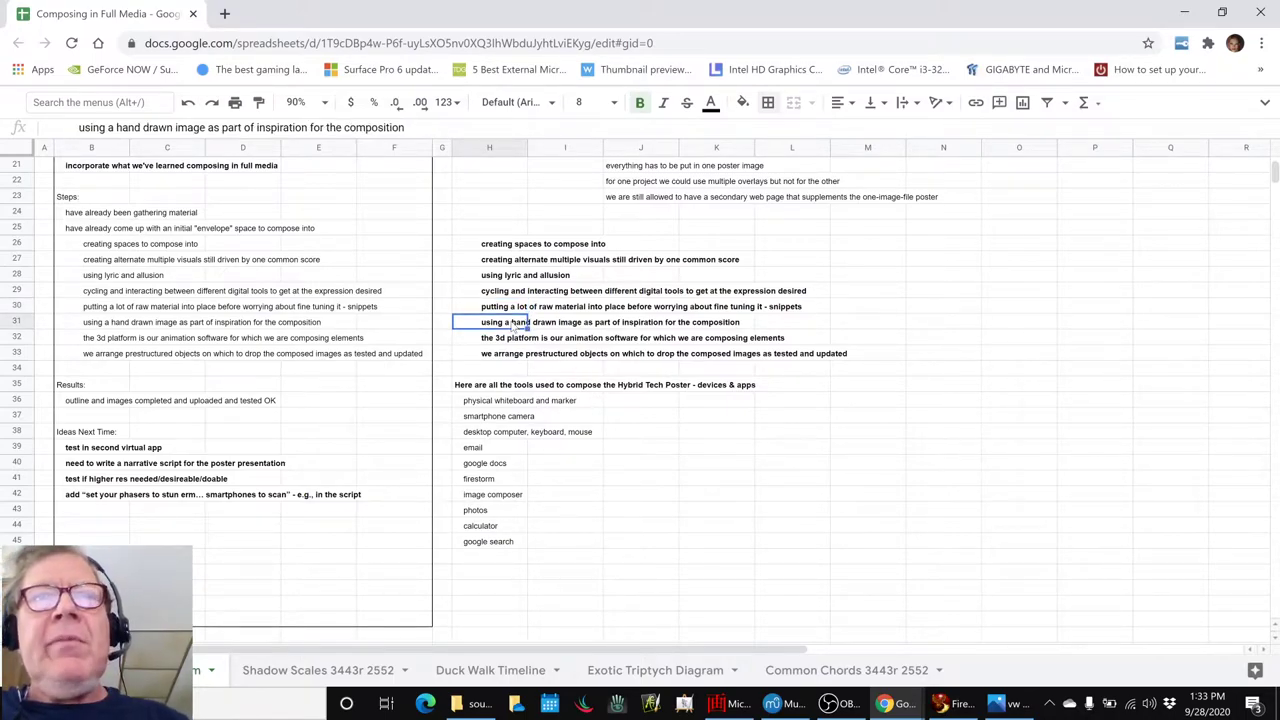
{"action": "left_click", "coordinate": [708, 712]}
- Select the white, peach and lower blue screen-share sketches on the canvas
{"action": "scroll", "coordinate": [620, 349], "scroll_direction": "up", "scroll_amount": 4}
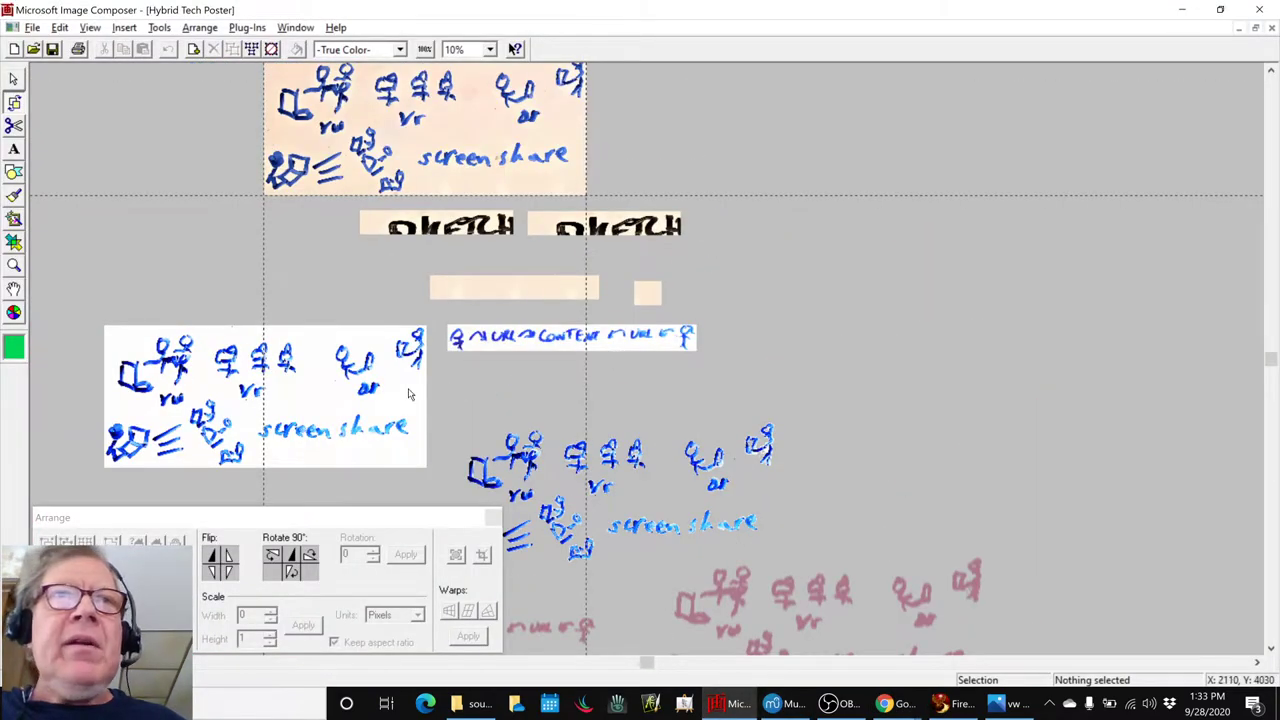
{"action": "left_click", "coordinate": [320, 385]}
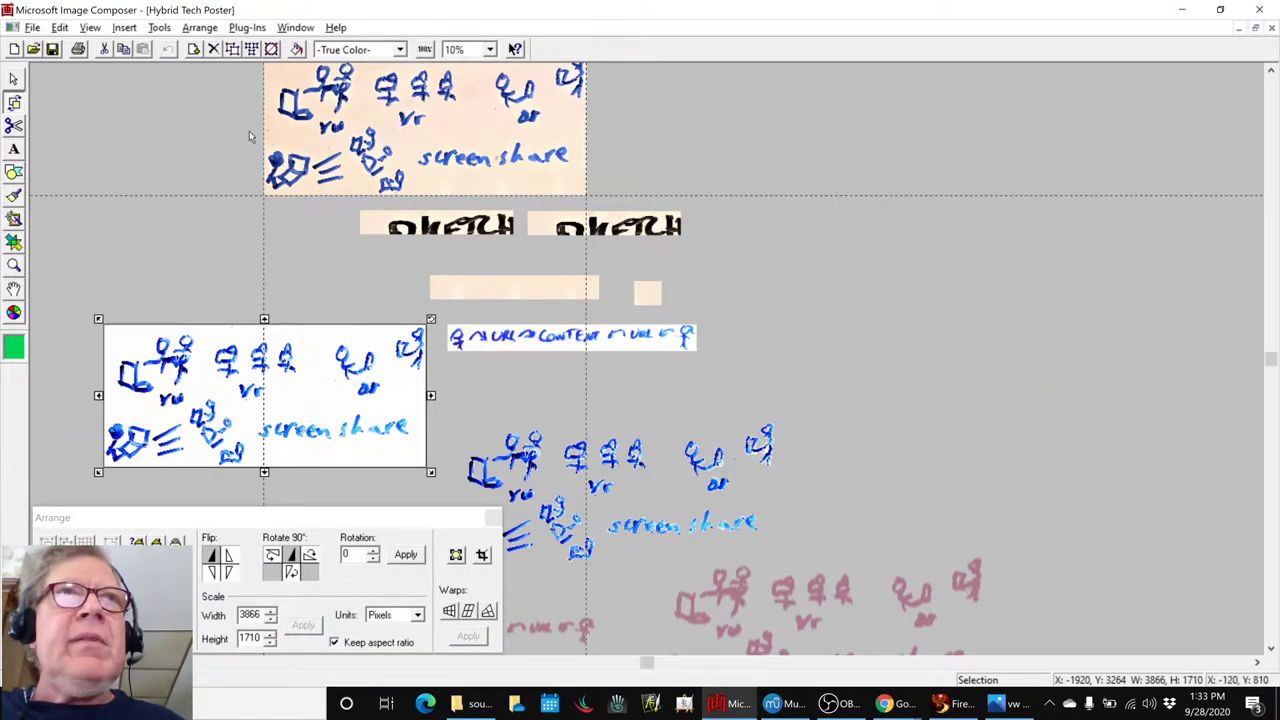
{"action": "scroll", "coordinate": [311, 363], "scroll_direction": "down", "scroll_amount": 3}
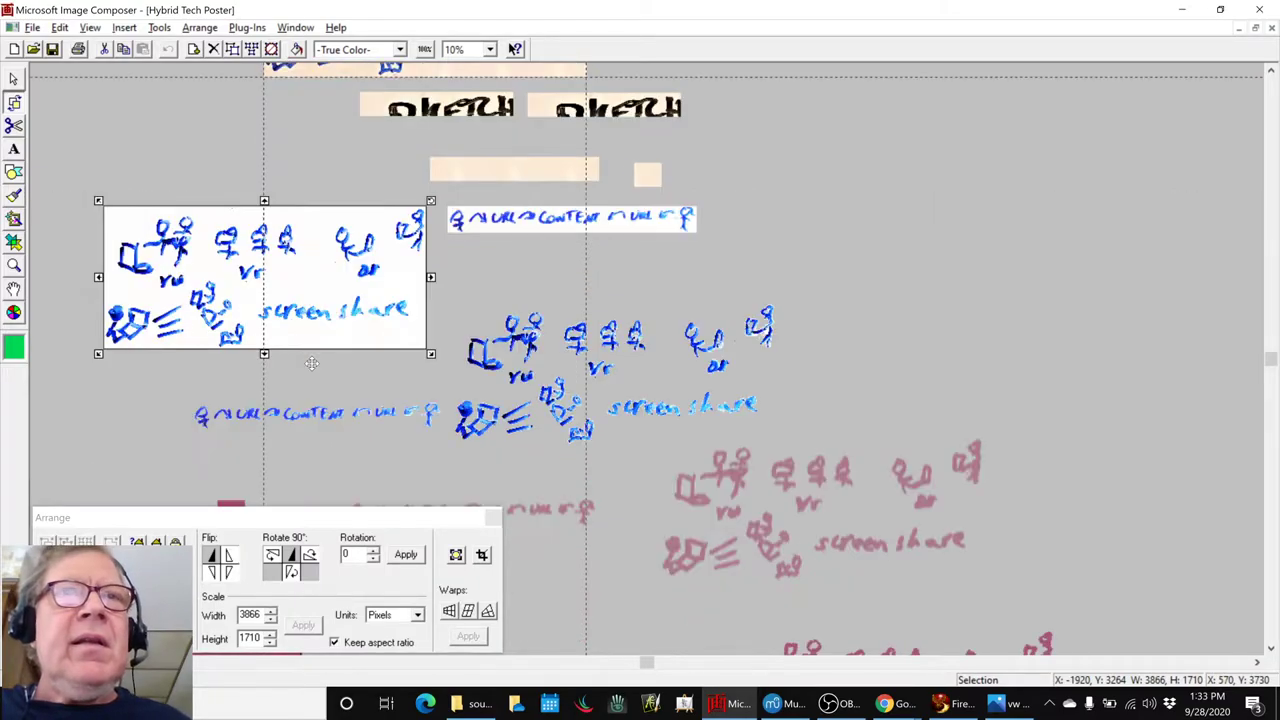
{"action": "scroll", "coordinate": [343, 292], "scroll_direction": "up", "scroll_amount": 6}
{"action": "left_click", "coordinate": [345, 288]}
{"action": "scroll", "coordinate": [350, 279], "scroll_direction": "up", "scroll_amount": 6}
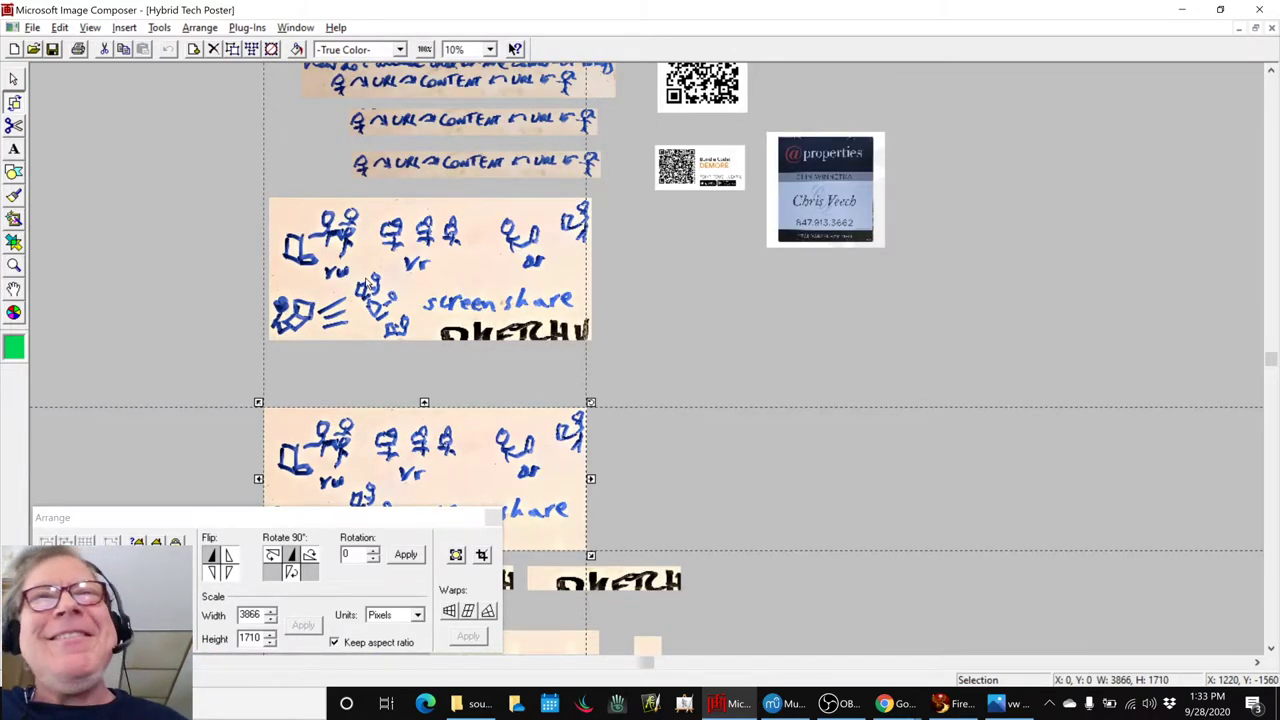
{"action": "scroll", "coordinate": [368, 285], "scroll_direction": "down", "scroll_amount": 12}
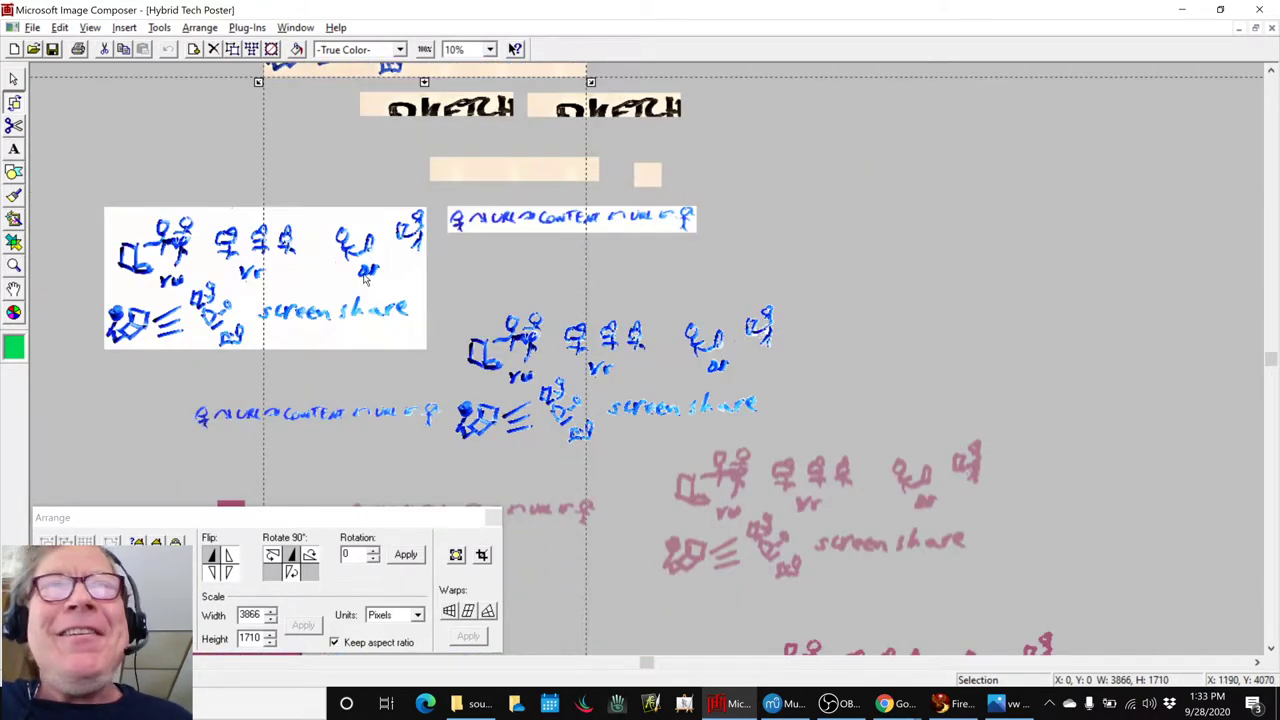
{"action": "left_click", "coordinate": [326, 272]}
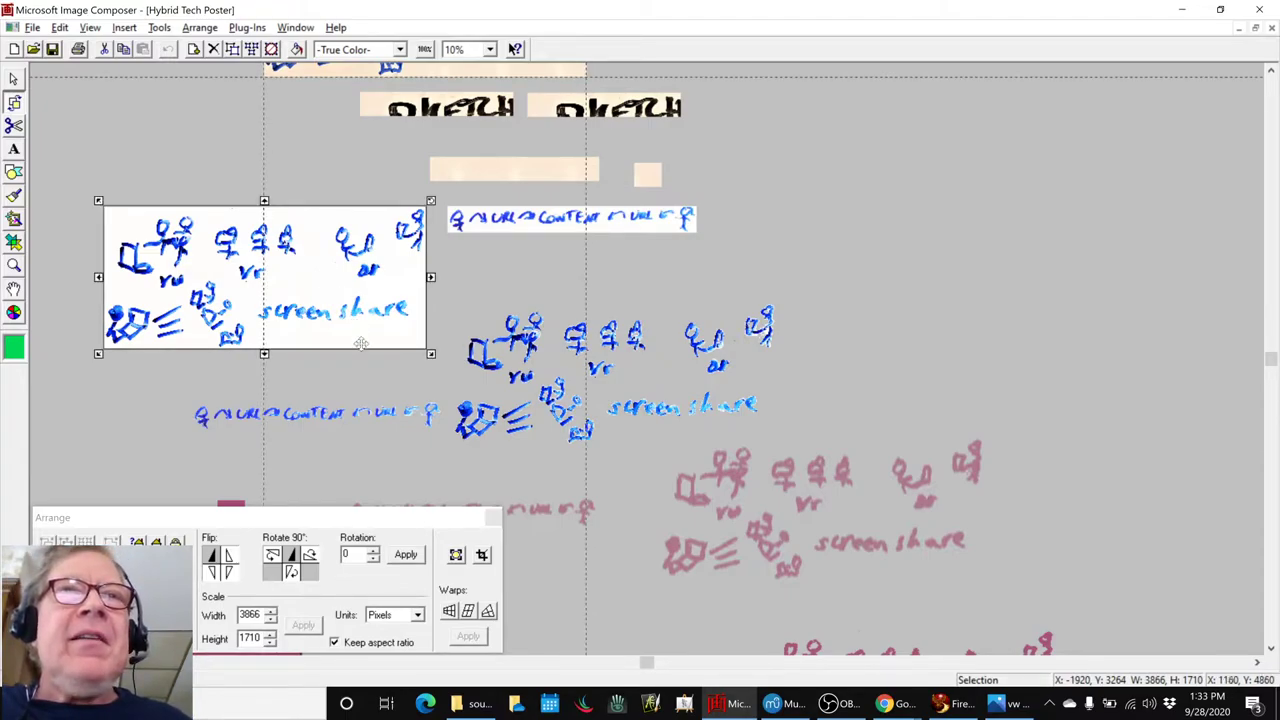
{"action": "left_click", "coordinate": [567, 350]}
{"action": "scroll", "coordinate": [545, 320], "scroll_direction": "down", "scroll_amount": 6}
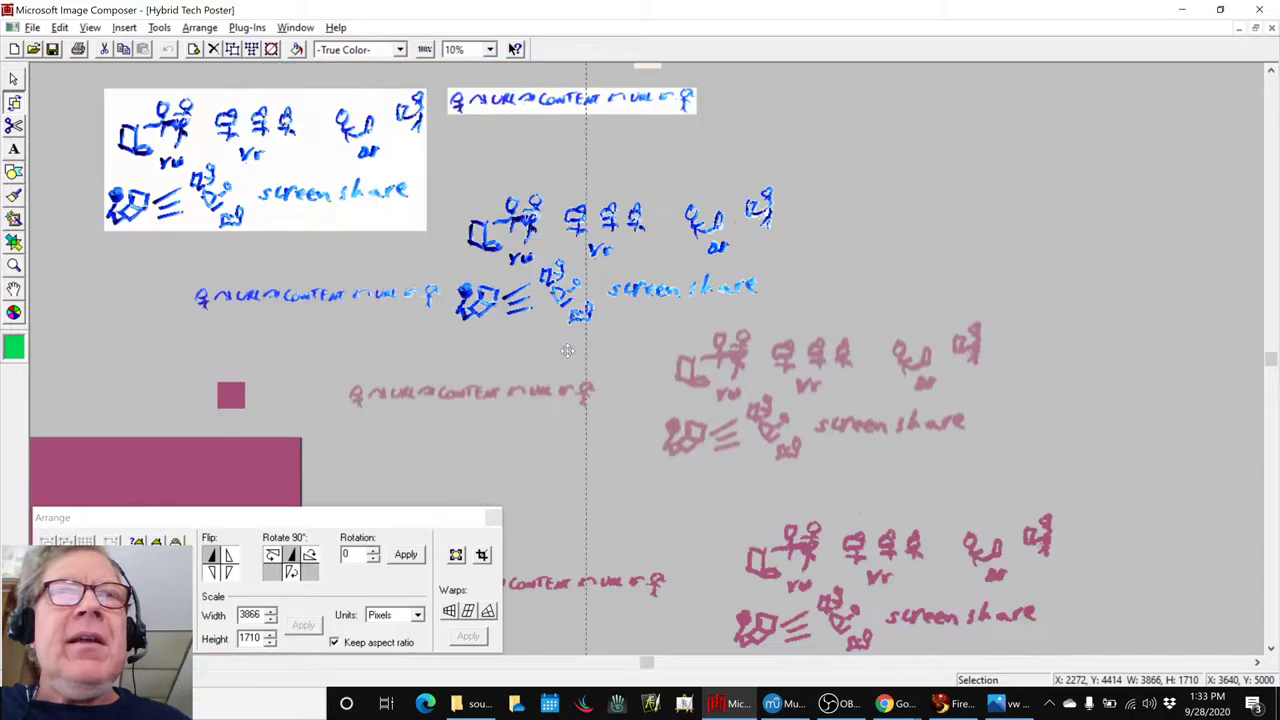
- Select the URL text strips, pink rectangle and pink sketches, then return to the spreadsheet
{"action": "left_click", "coordinate": [514, 274]}
{"action": "left_click", "coordinate": [138, 381]}
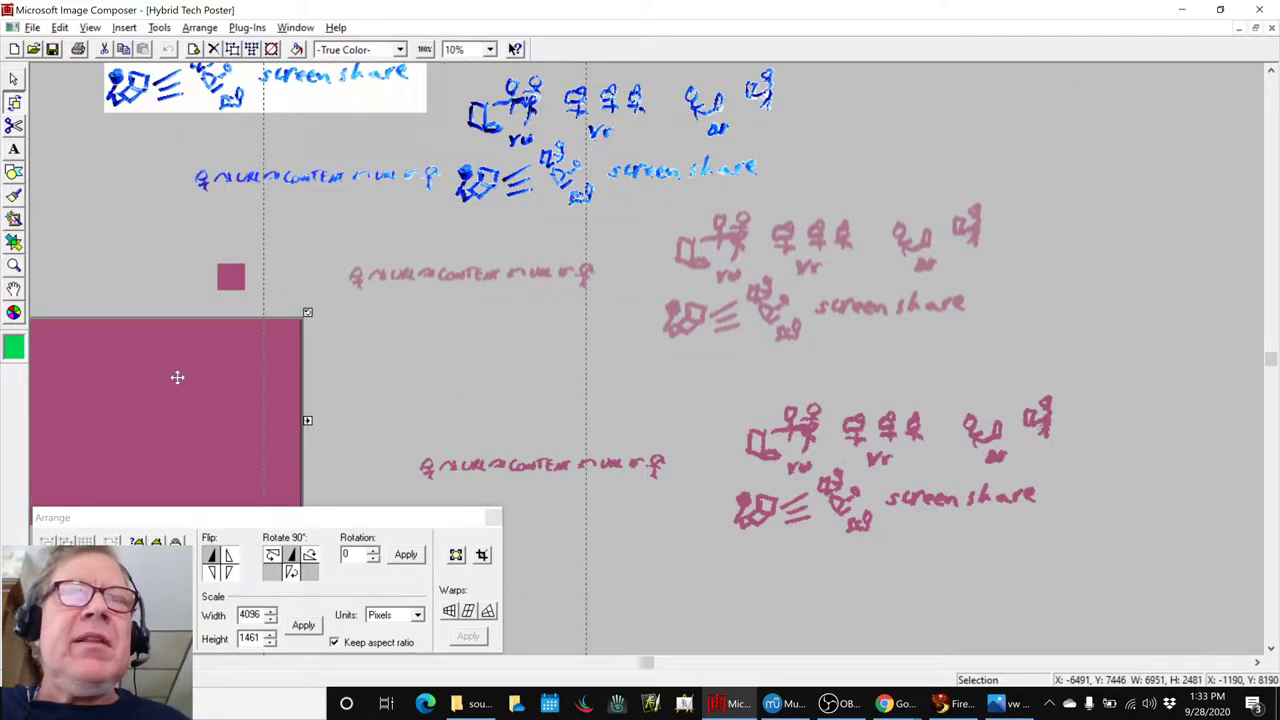
{"action": "left_click", "coordinate": [423, 285]}
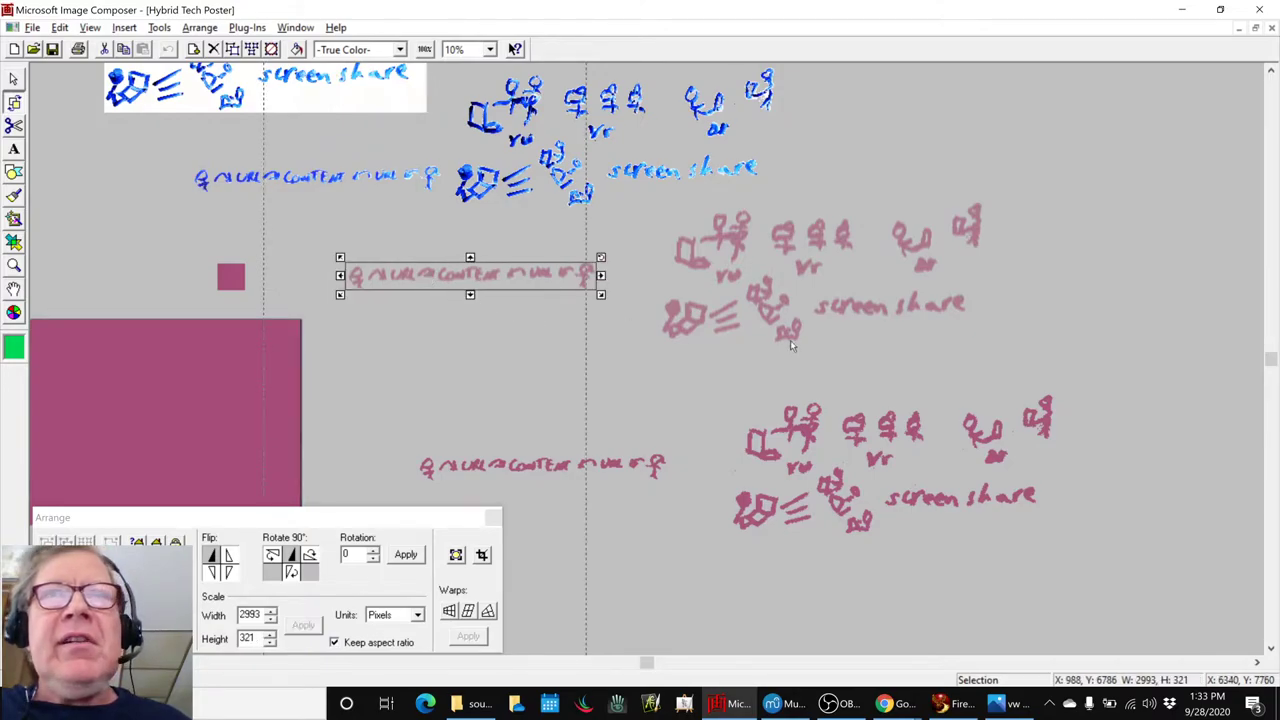
{"action": "left_click", "coordinate": [781, 310]}
{"action": "left_click", "coordinate": [766, 445]}
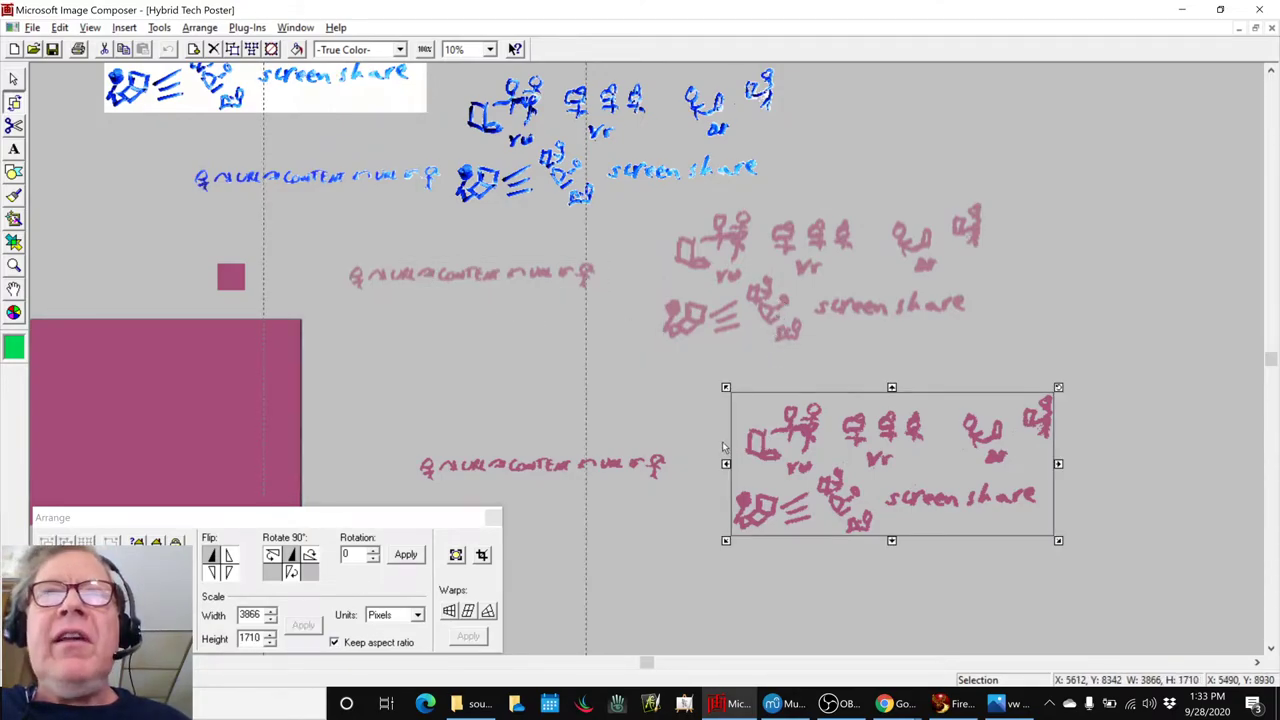
{"action": "left_click", "coordinate": [727, 449]}
{"action": "scroll", "coordinate": [723, 510], "scroll_direction": "down", "scroll_amount": 3}
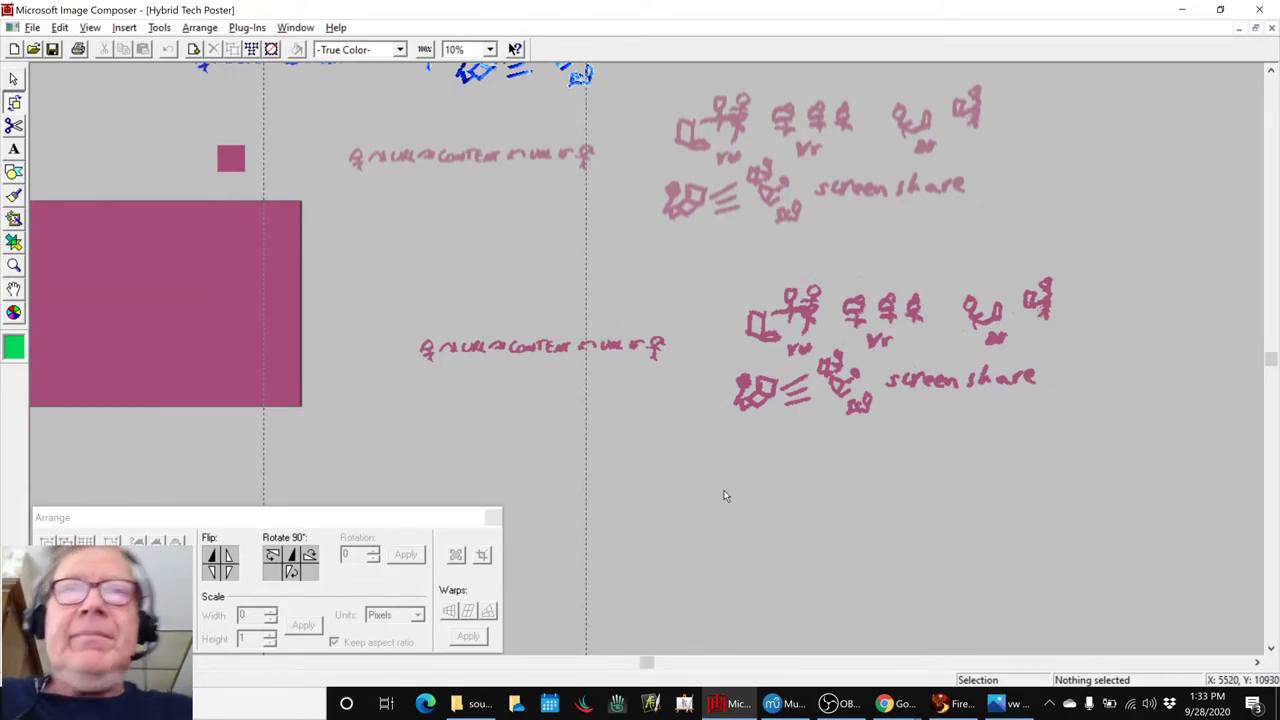
{"action": "key", "text": "alt+Tab"}
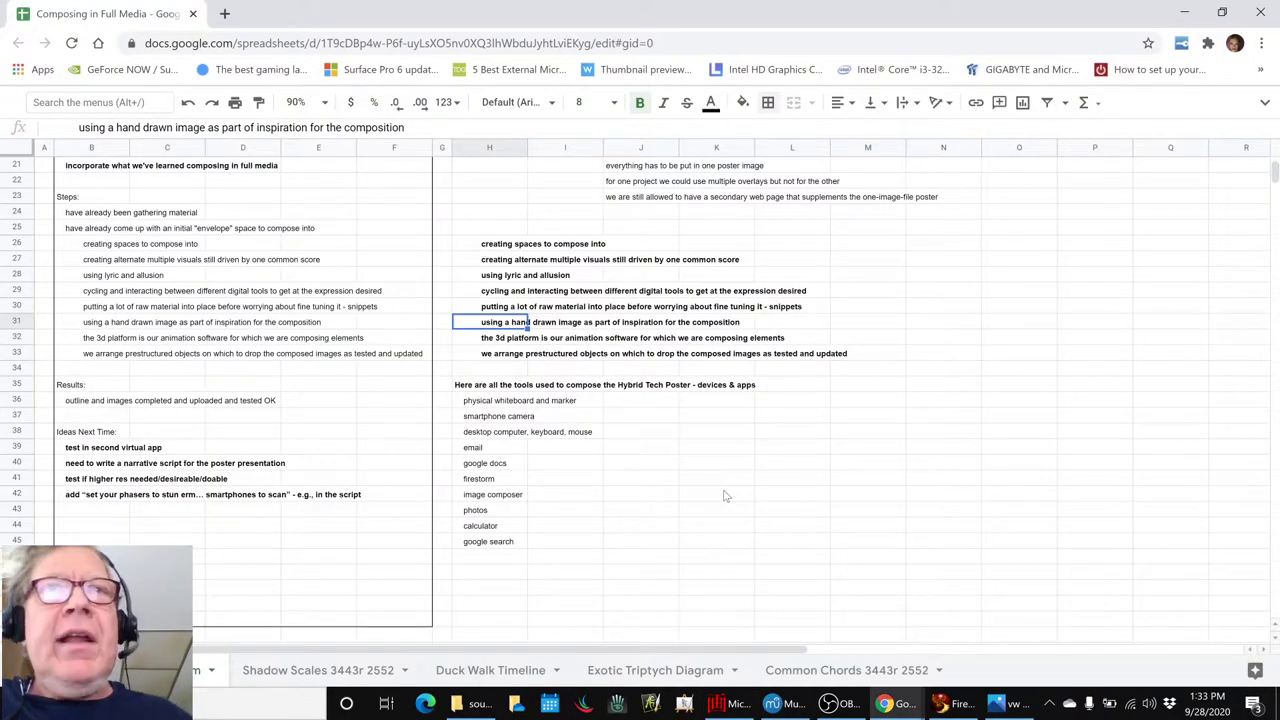
- Check the notes in H32 and H33, then open the Hybrid Tech Poster IMAGES slides
{"action": "left_click", "coordinate": [525, 340]}
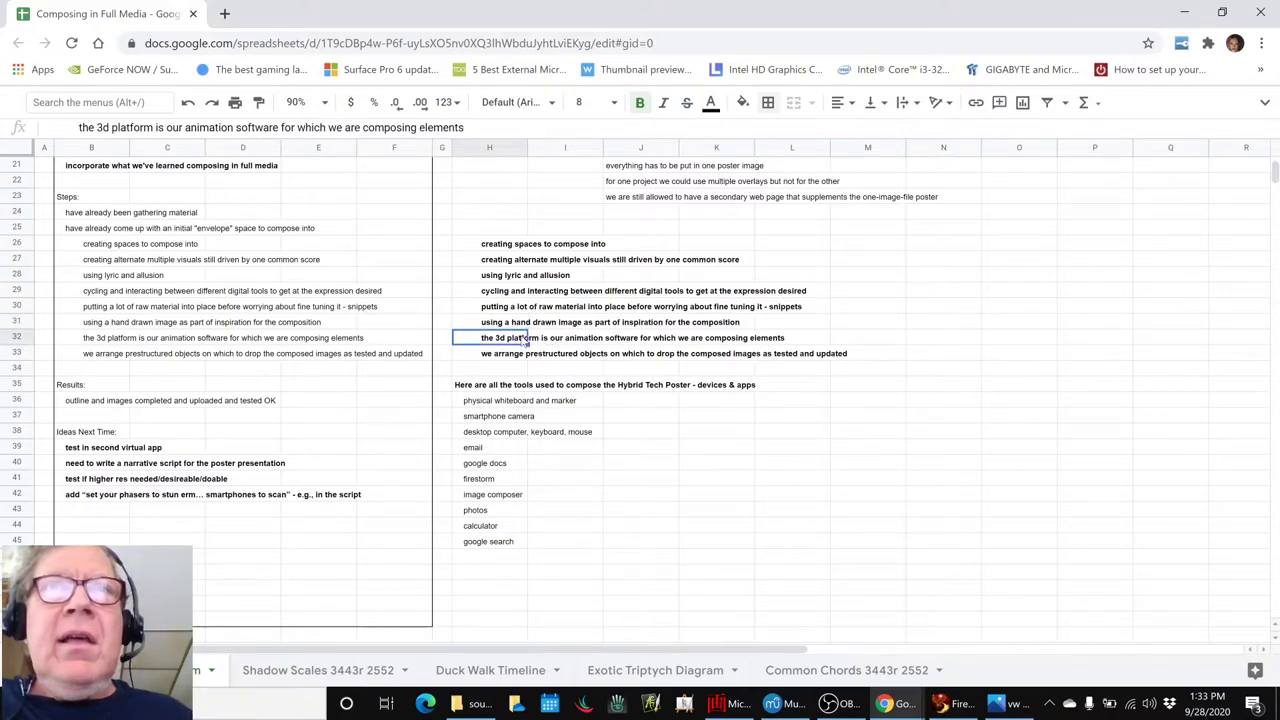
{"action": "left_click", "coordinate": [522, 354]}
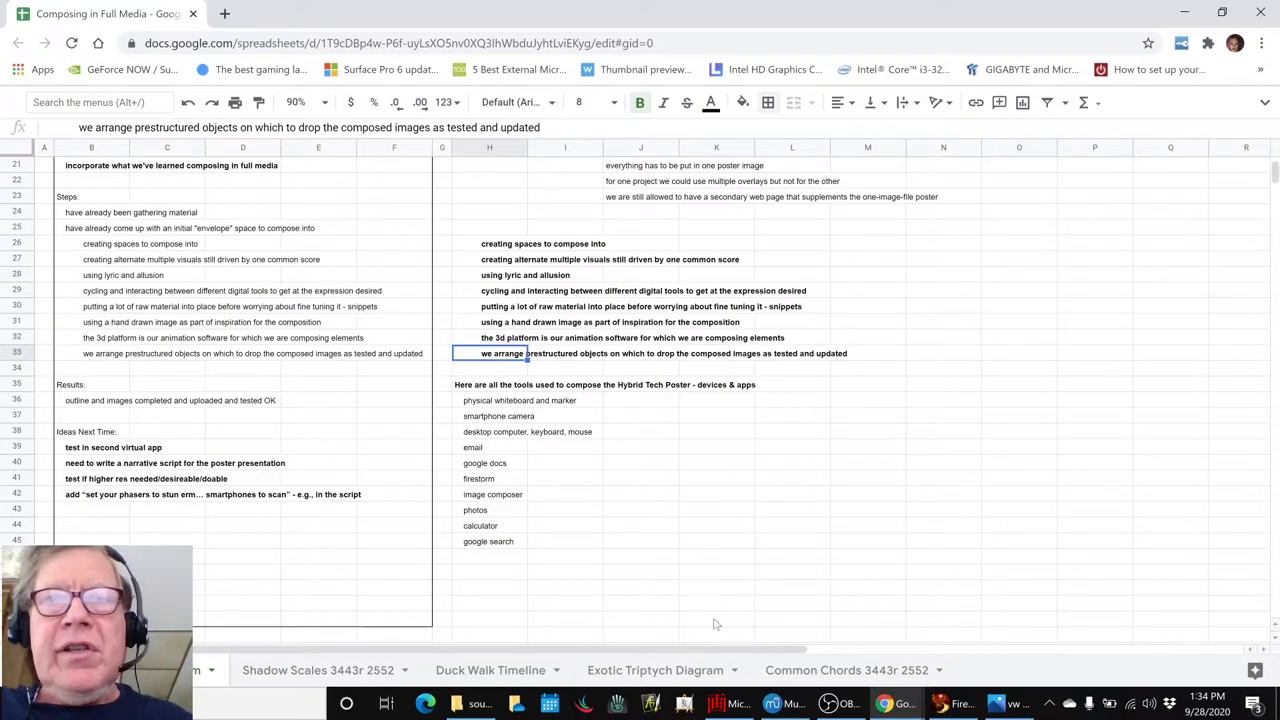
{"action": "left_click", "coordinate": [888, 704]}
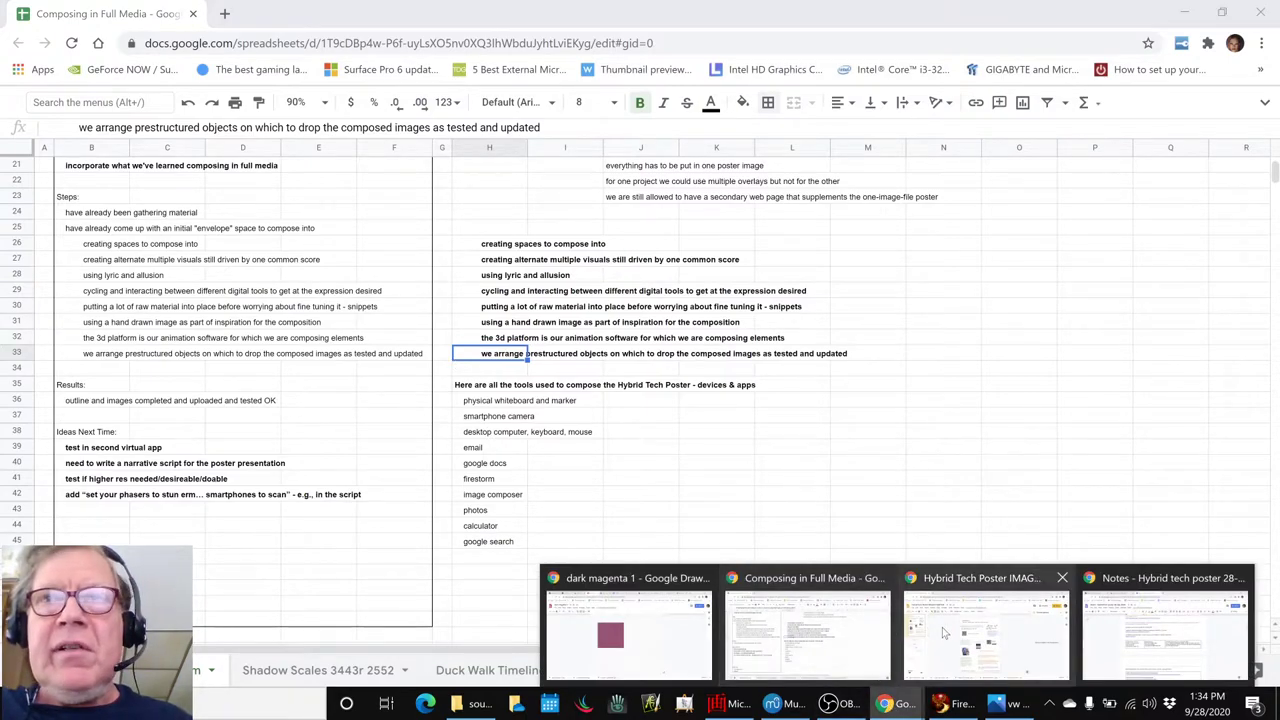
{"action": "left_click", "coordinate": [985, 625]}
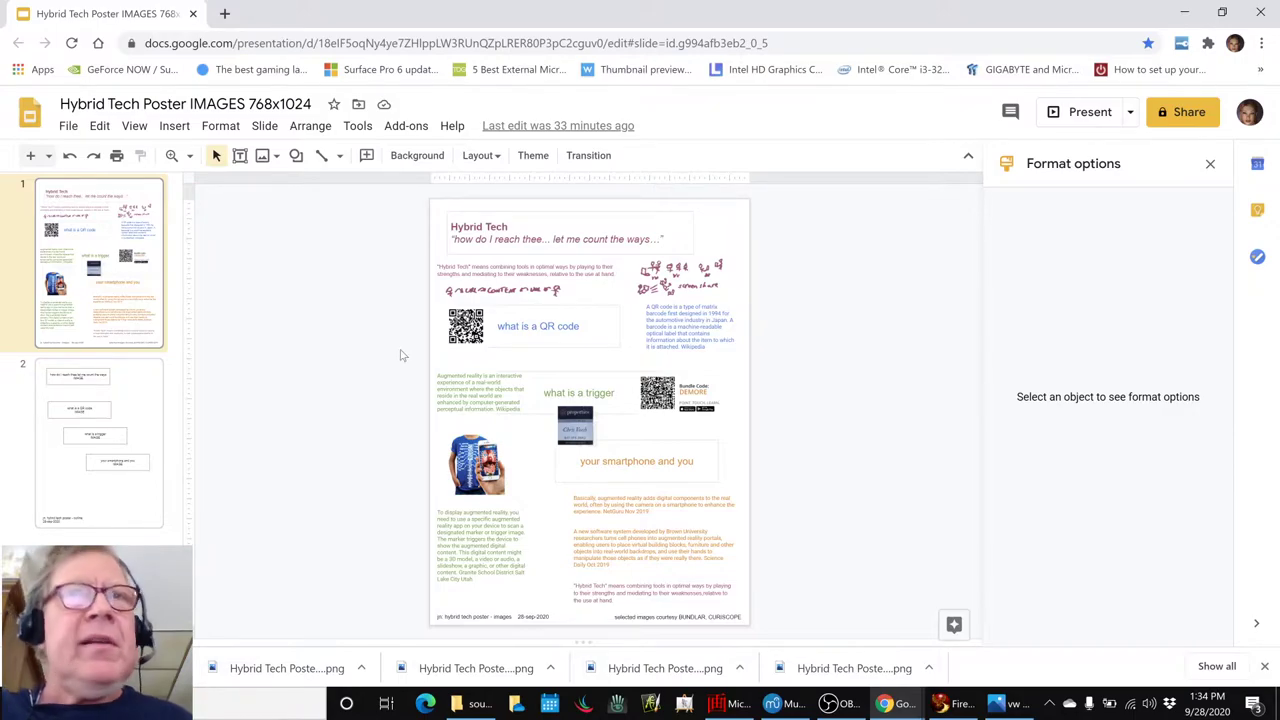
- View the poster's PNG/JPEG download options without exporting, then switch to Firestorm
{"action": "left_click", "coordinate": [68, 126]}
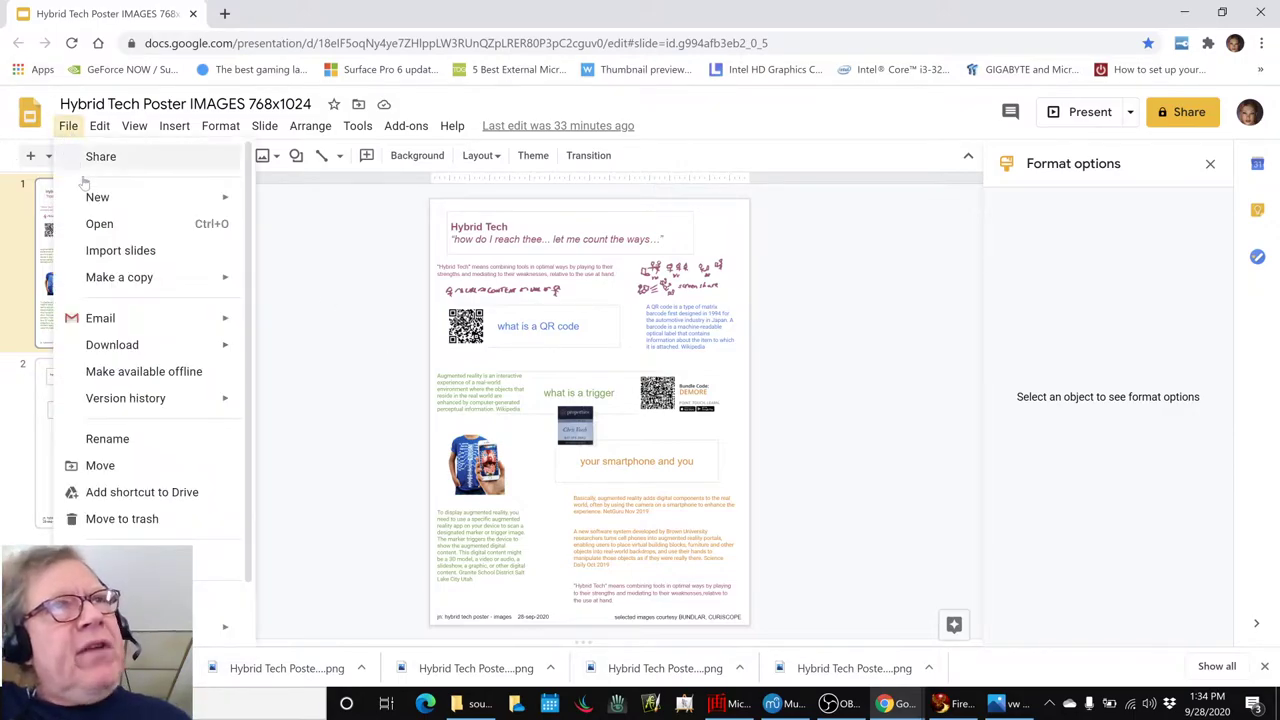
{"action": "mouse_move", "coordinate": [128, 346]}
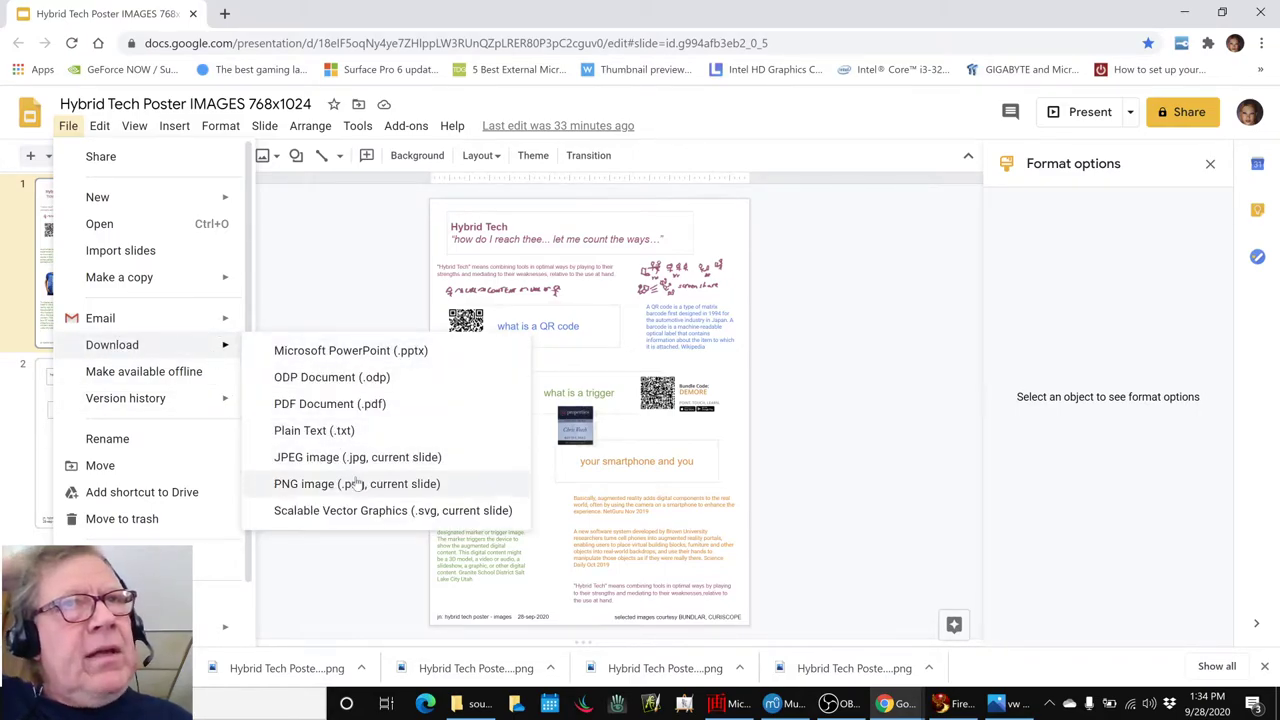
{"action": "left_click", "coordinate": [875, 381]}
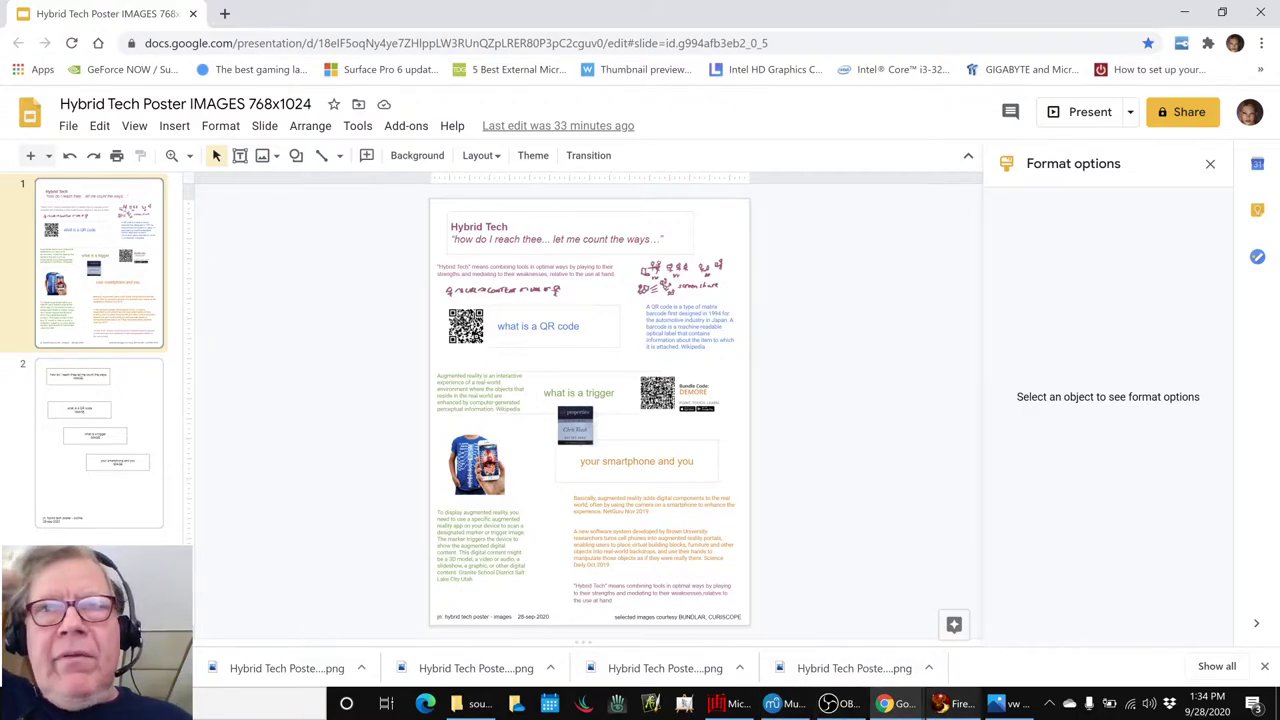
{"action": "left_click", "coordinate": [921, 695]}
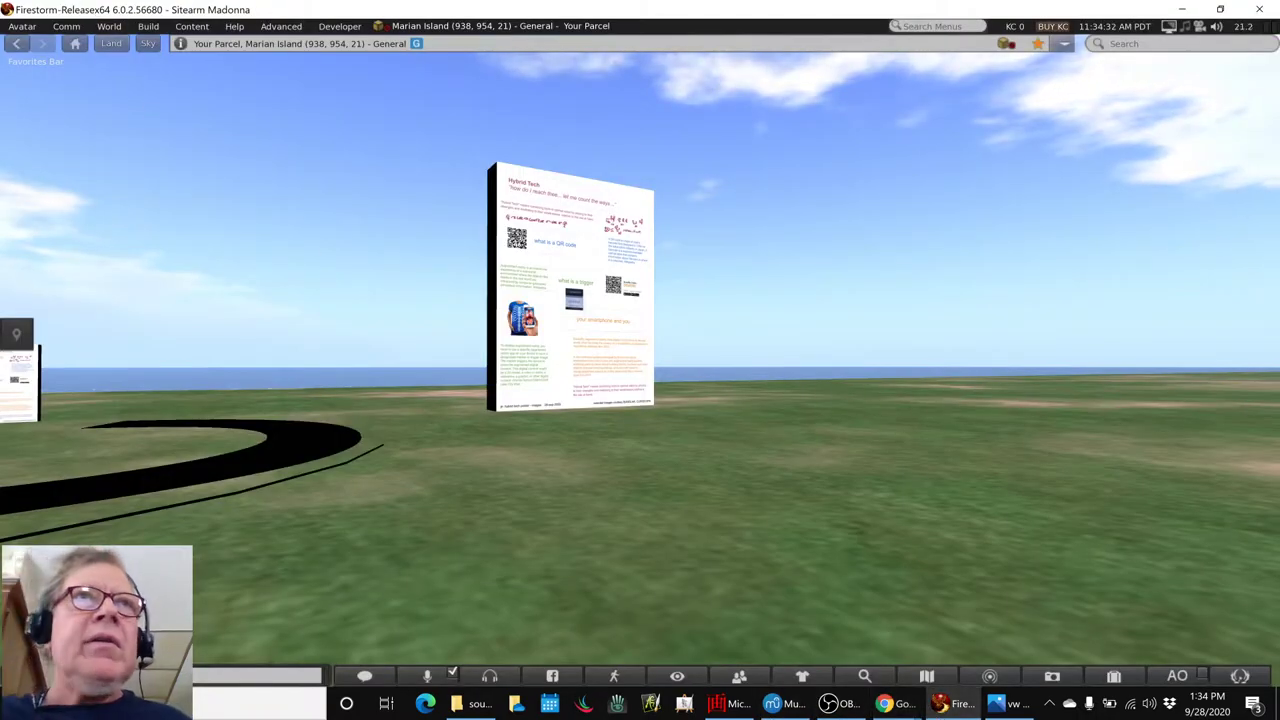
- Browse the poster images via Build > Upload > Image, cancel, and bring up MuseScore
{"action": "left_click", "coordinate": [148, 26]}
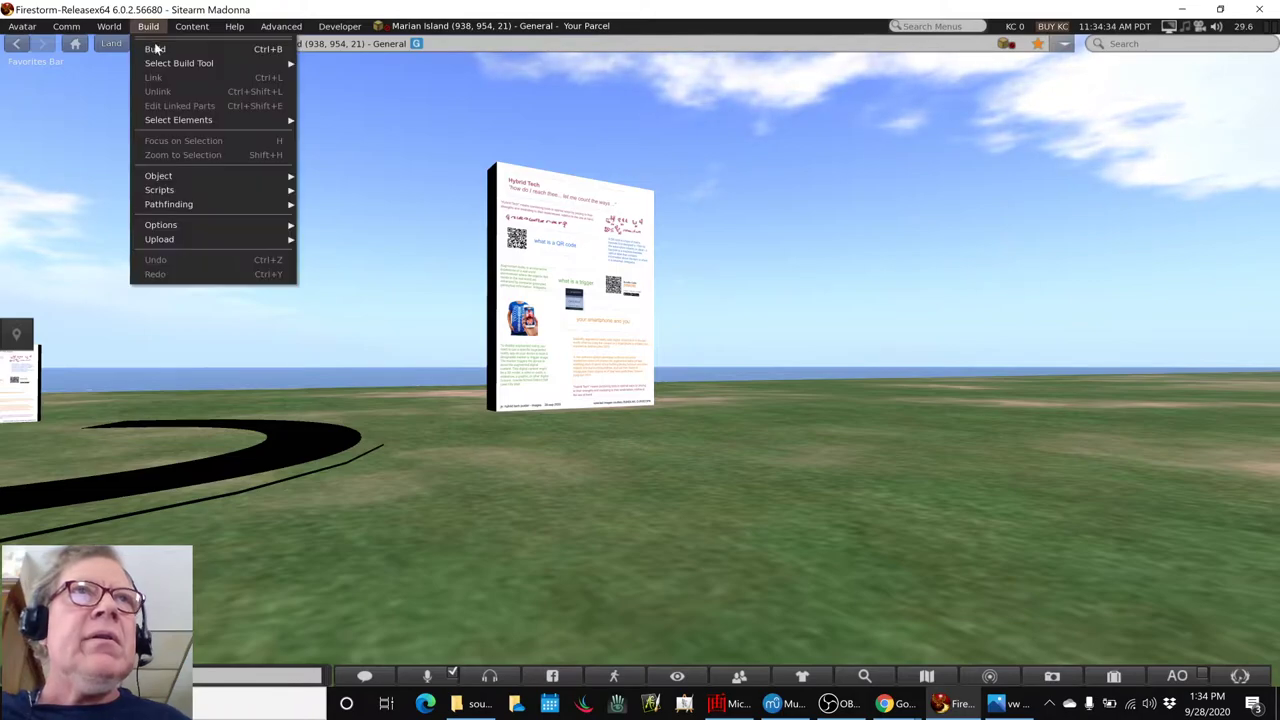
{"action": "mouse_move", "coordinate": [160, 178]}
{"action": "mouse_move", "coordinate": [160, 240]}
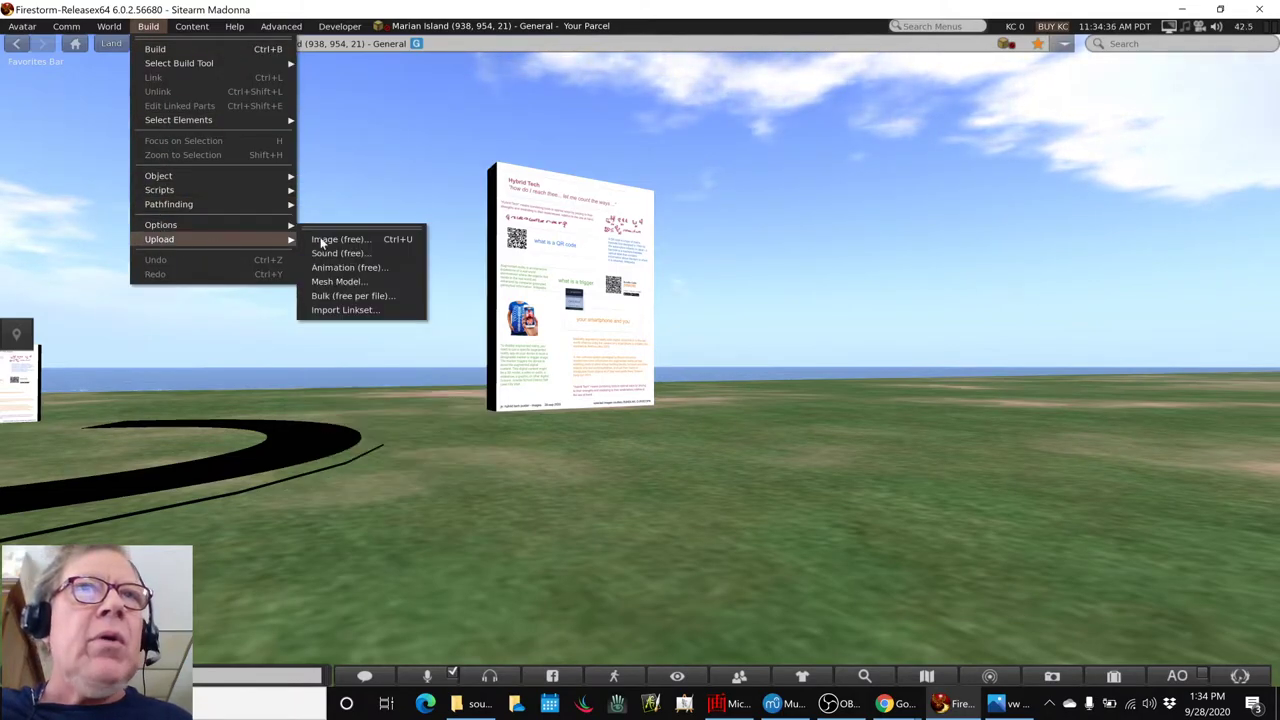
{"action": "left_click", "coordinate": [362, 243]}
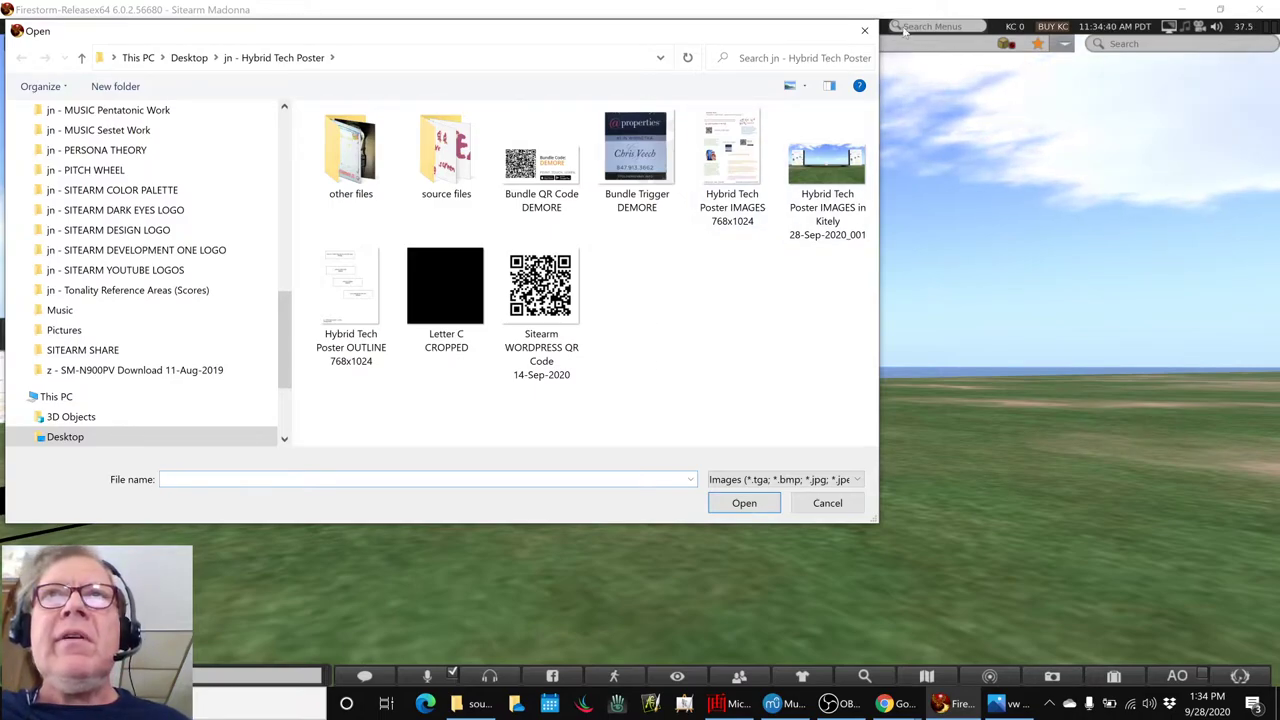
{"action": "left_click", "coordinate": [873, 33]}
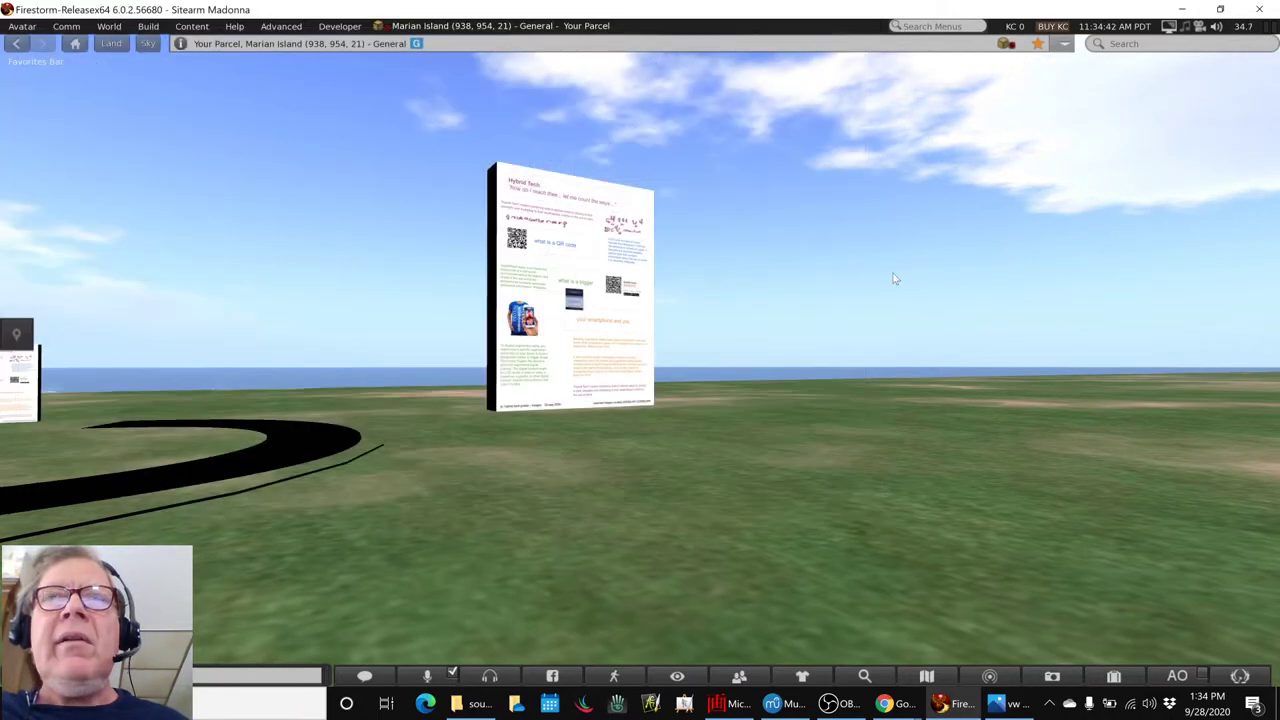
{"action": "left_click", "coordinate": [779, 706]}
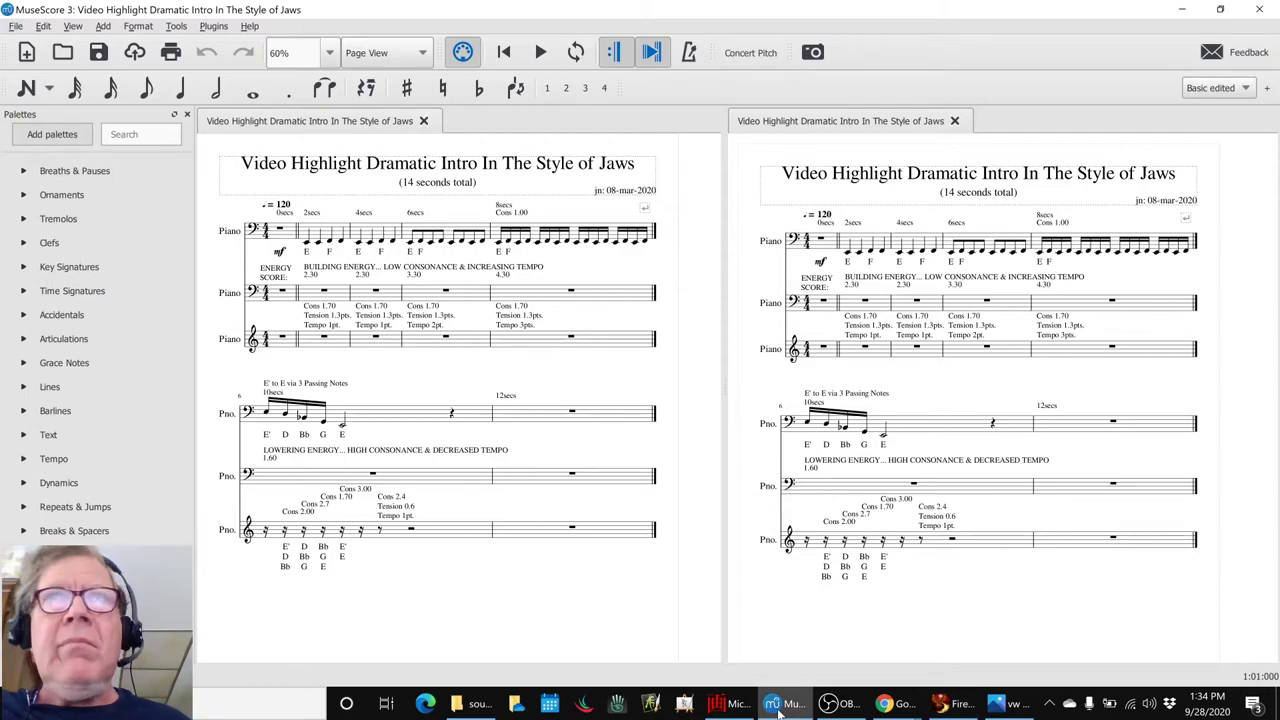
- Minimize the Jaws score and show the 'vw vr ar screen share' sketch in Photos
{"action": "left_click", "coordinate": [779, 706]}
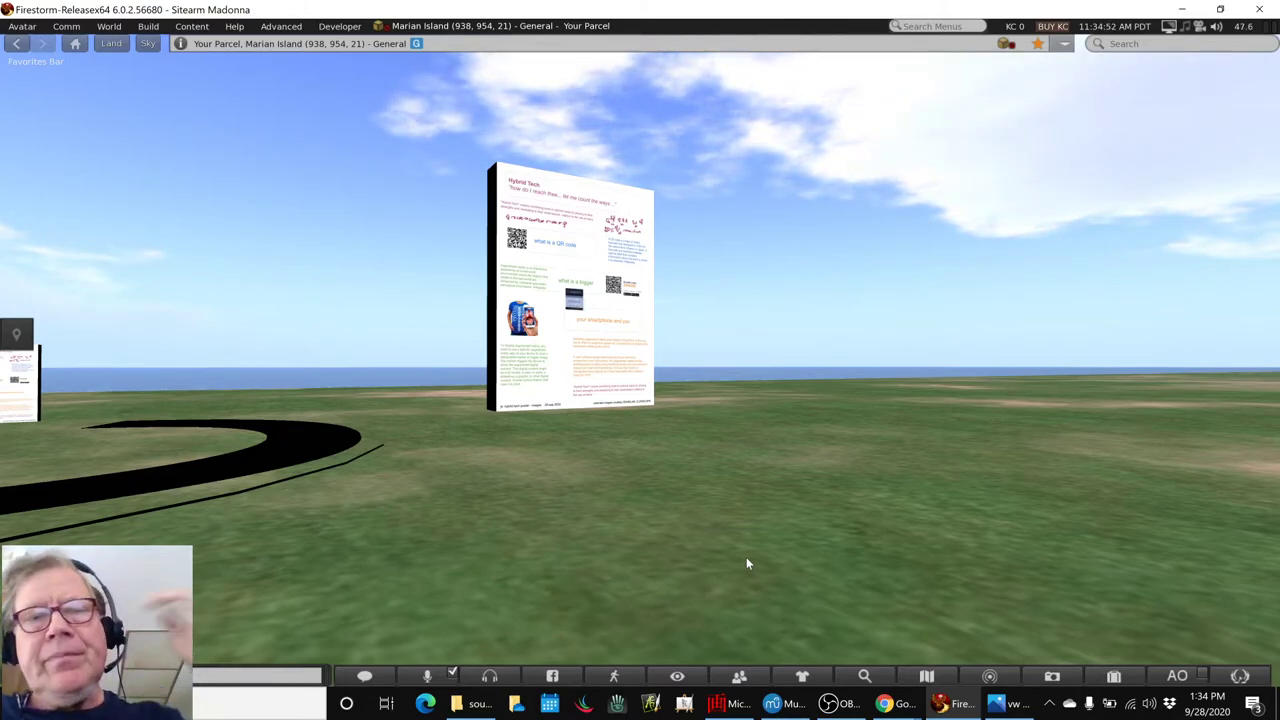
{"action": "left_click", "coordinate": [990, 706]}
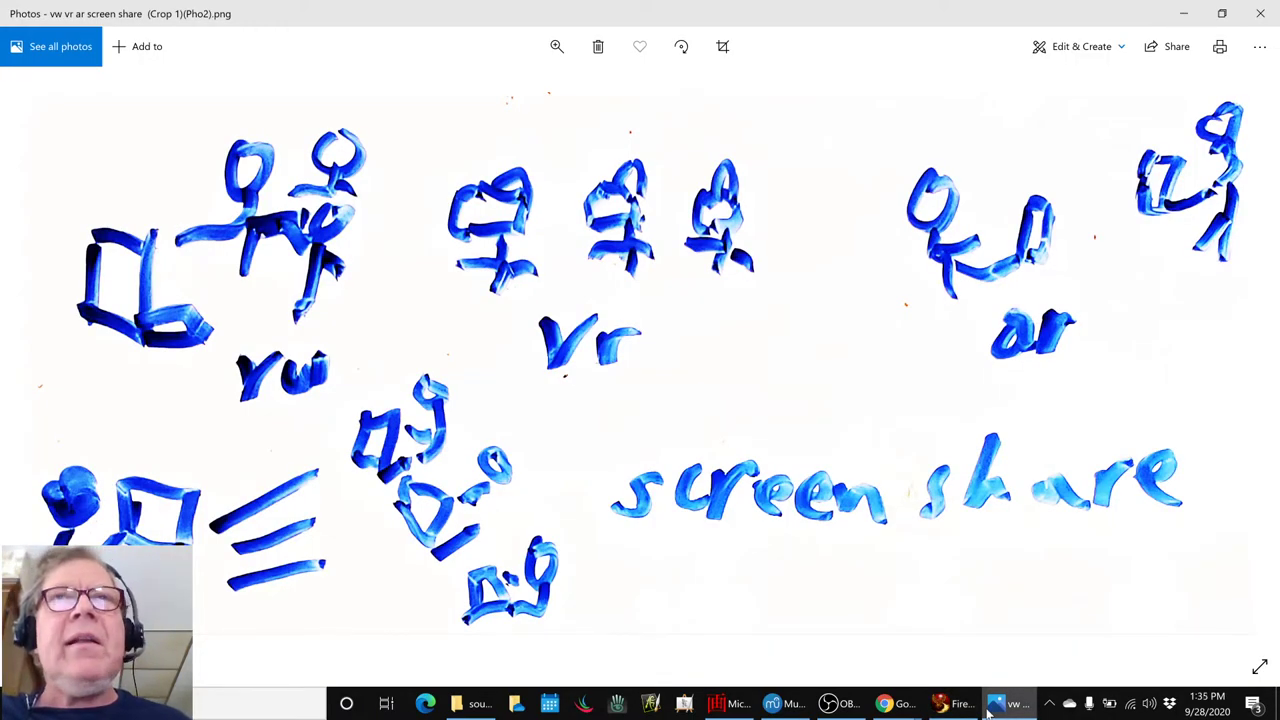
- Flip back and forth between the original photo and the Crop 1 version of the sketch
{"action": "key", "text": "Right"}
{"action": "key", "text": "Right"}
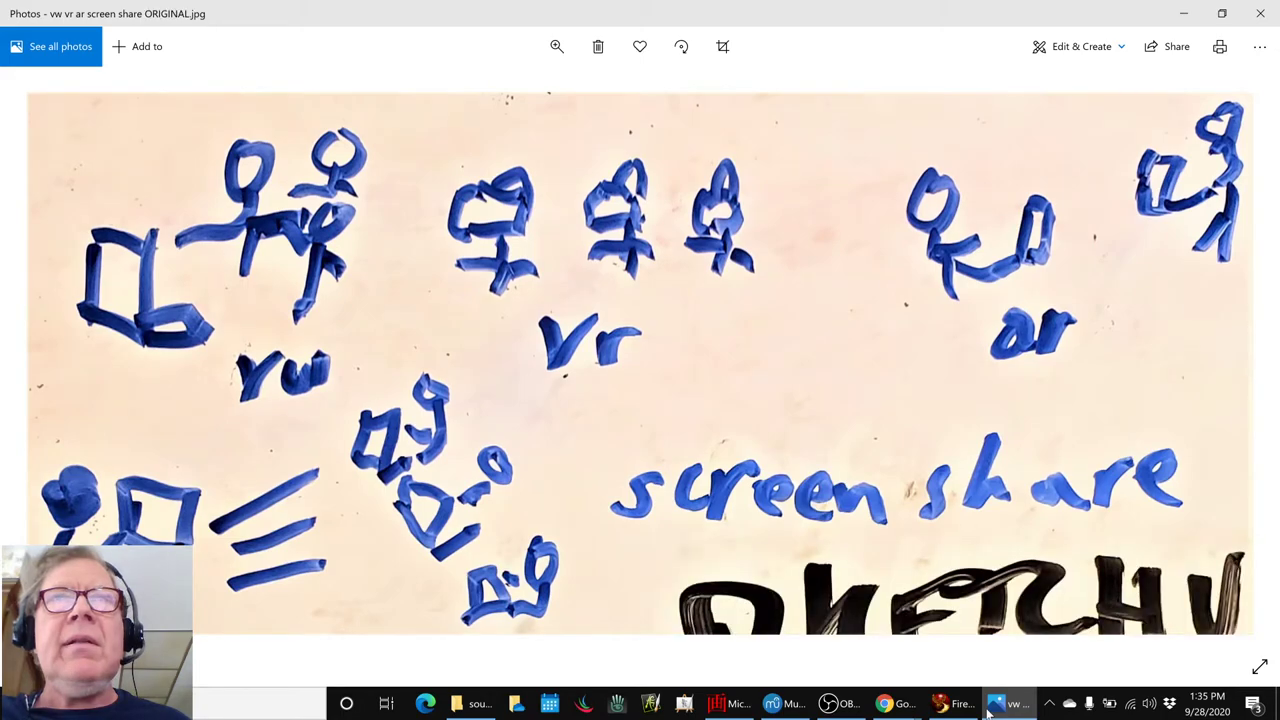
{"action": "key", "text": "Left"}
{"action": "key", "text": "Right"}
{"action": "key", "text": "Left"}
{"action": "key", "text": "Right"}
{"action": "key", "text": "Left"}
{"action": "key", "text": "Right"}
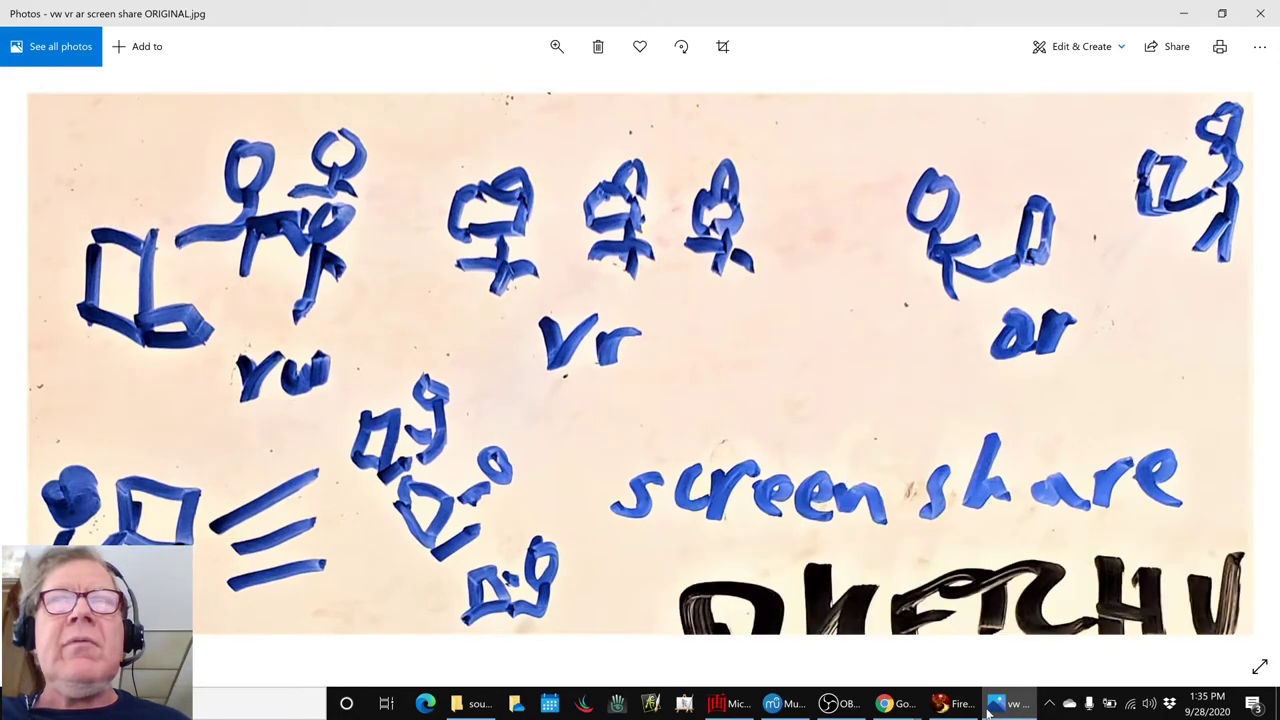
{"action": "key", "text": "Left"}
{"action": "key", "text": "Right"}
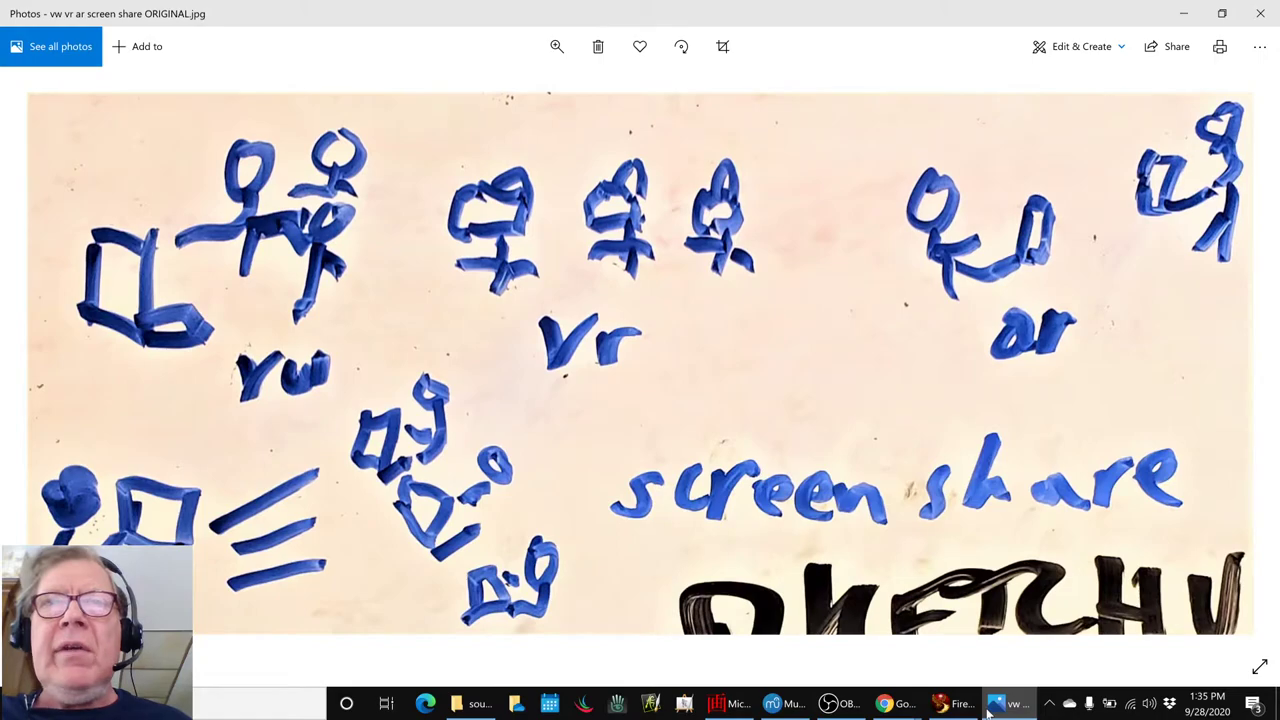
{"action": "key", "text": "Left"}
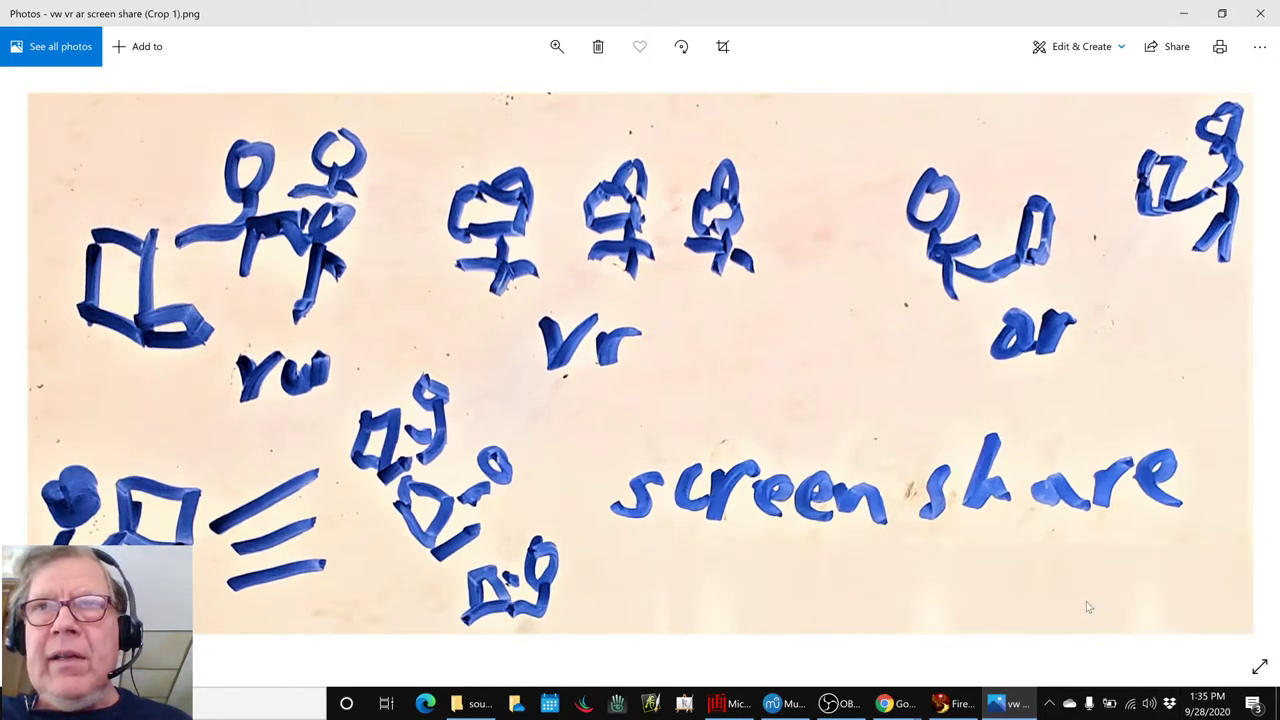
{"action": "key", "text": "Right"}
{"action": "key", "text": "Left"}
{"action": "key", "text": "Right"}
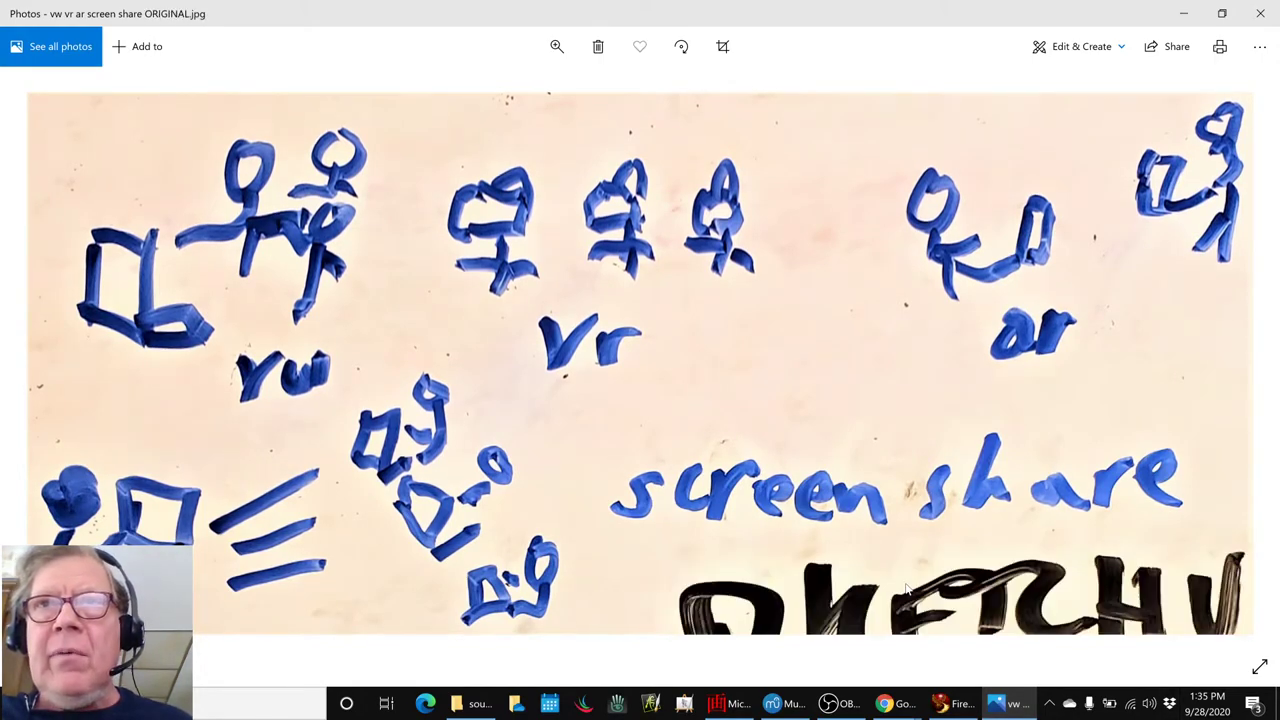
{"action": "key", "text": "Left"}
- Compare the darker crop with the brightened Pho2 crop, ending on the brightened version
{"action": "key", "text": "Right"}
{"action": "key", "text": "Left"}
{"action": "key", "text": "Right"}
{"action": "key", "text": "Left"}
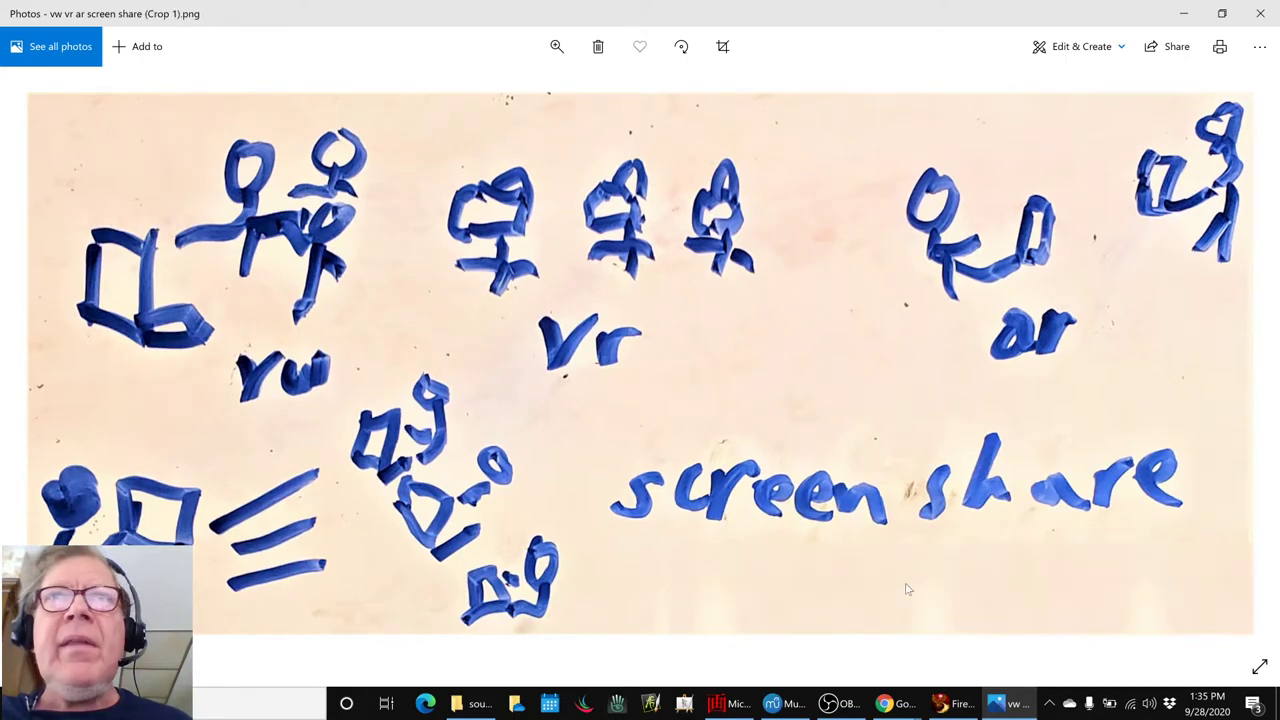
{"action": "key", "text": "Left"}
{"action": "key", "text": "Right"}
{"action": "key", "text": "Left"}
{"action": "key", "text": "Right"}
{"action": "key", "text": "Left"}
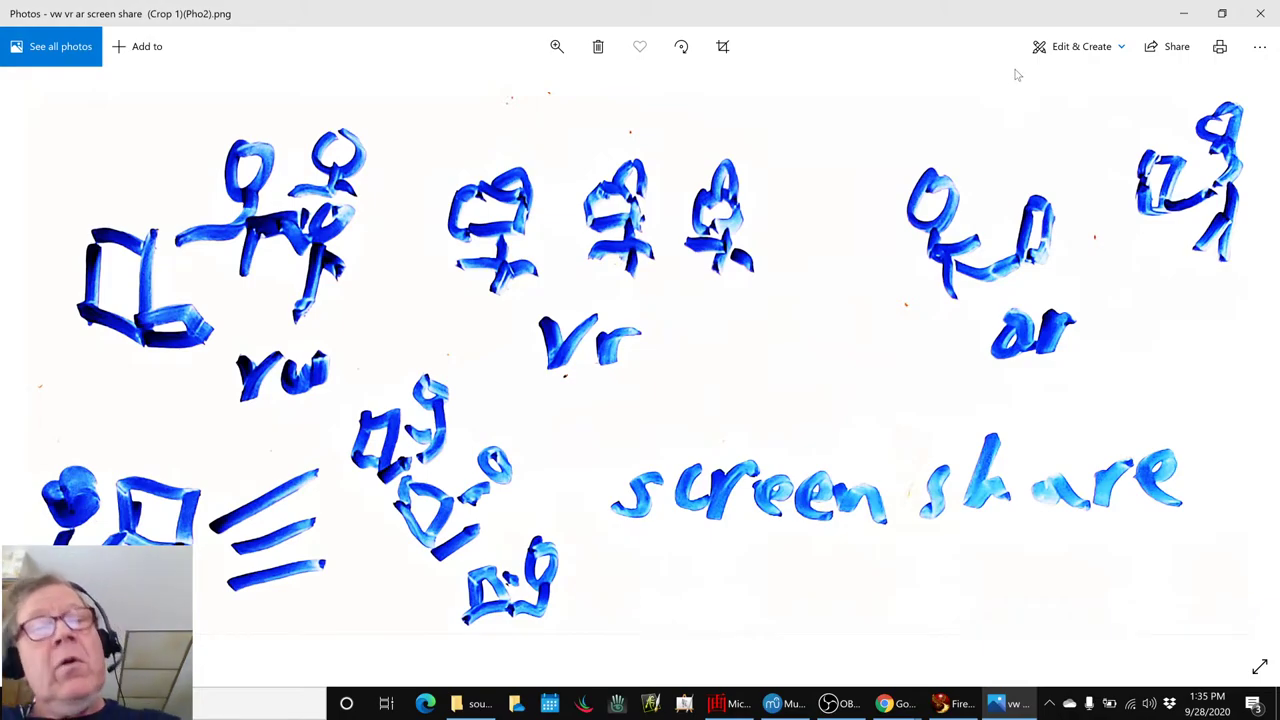
{"action": "key", "text": "alt+Tab"}
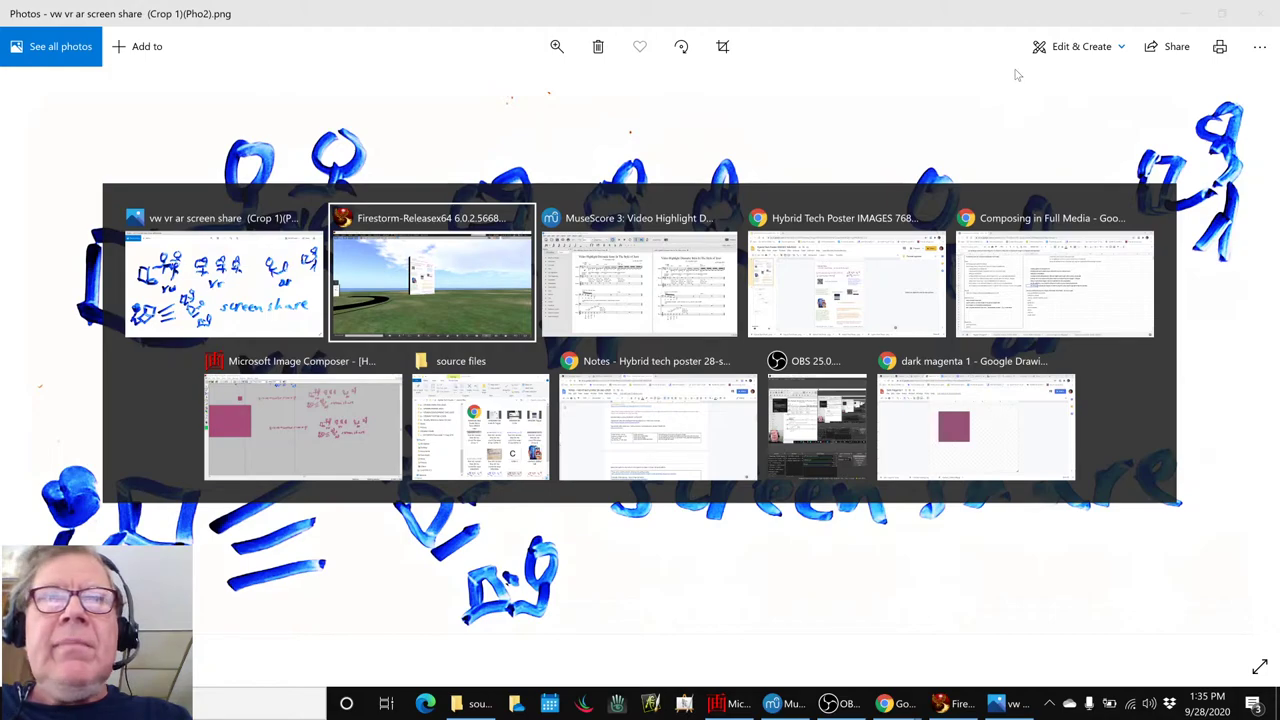
- Bring up the Hybrid tech poster notes and review the Next Steps list and narrative script line
{"action": "key", "text": "alt+Tab"}
{"action": "key", "text": "alt+Tab"}
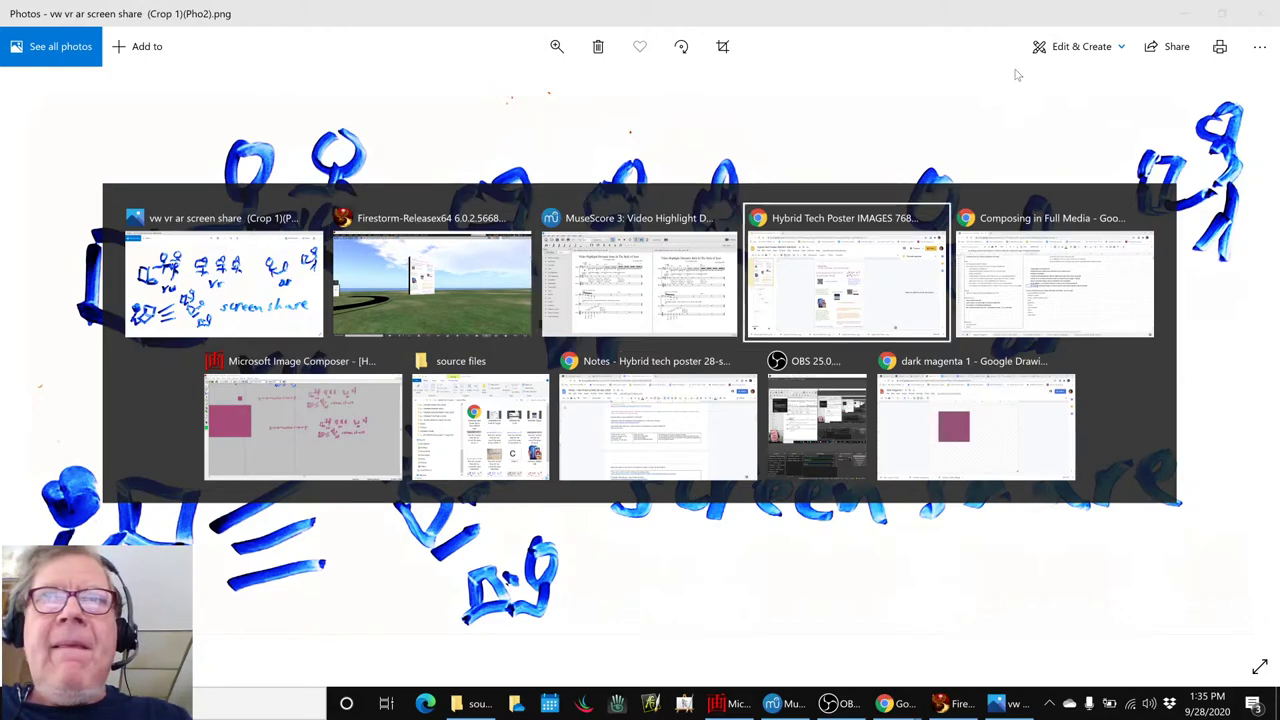
{"action": "key", "text": "alt+Tab"}
{"action": "key", "text": "alt+Tab"}
{"action": "key", "text": "alt+Tab"}
{"action": "key", "text": "alt+Tab"}
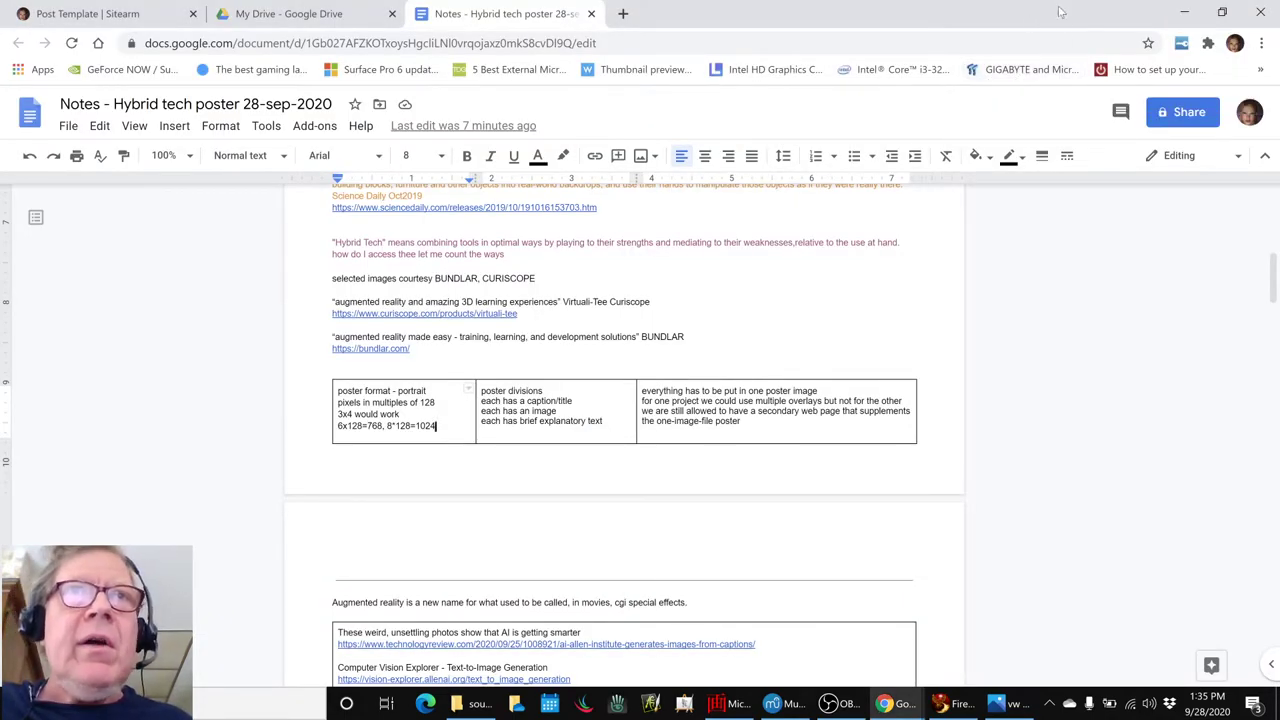
{"action": "key", "text": "ctrl+Home"}
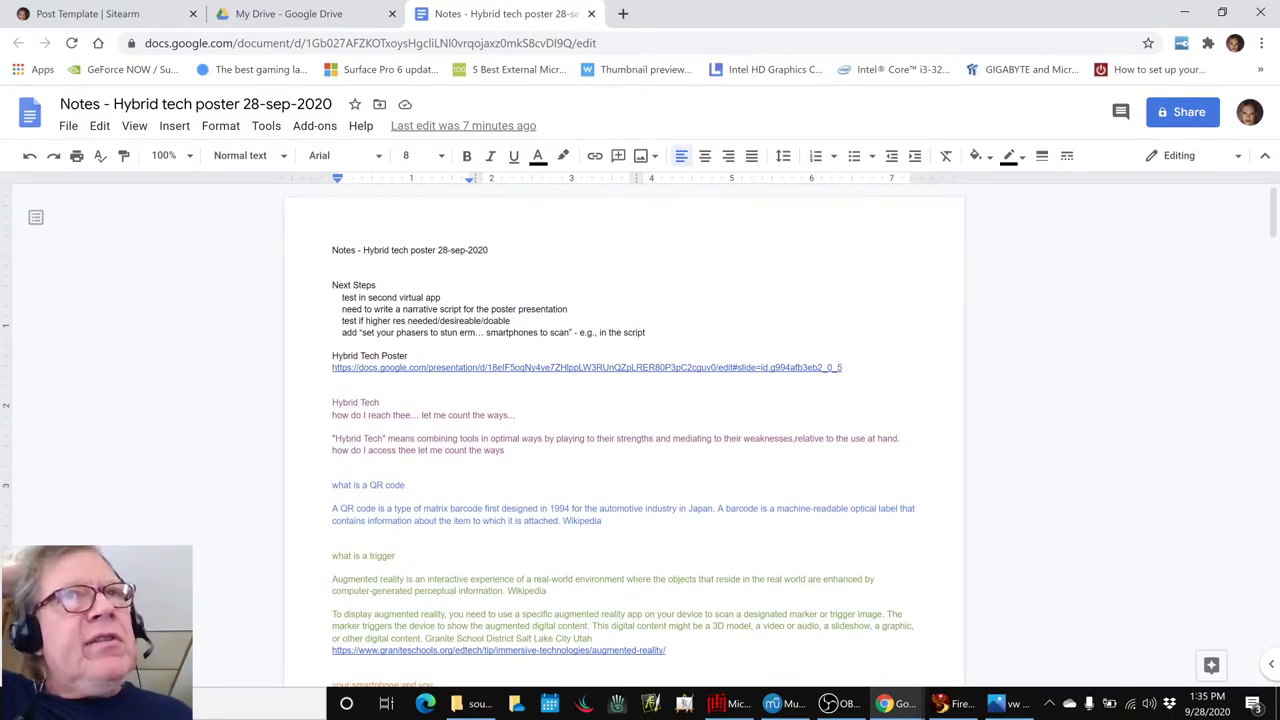
{"action": "left_click_drag", "start_coordinate": [332, 285], "coordinate": [338, 345]}
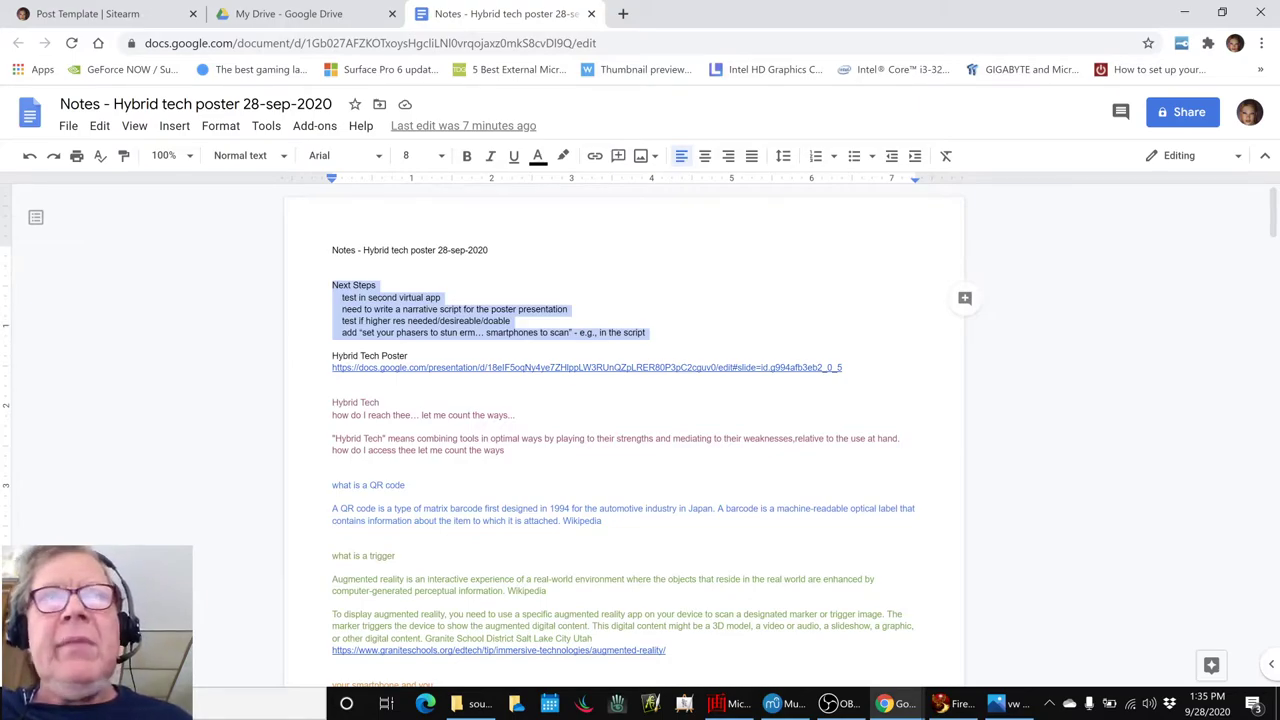
{"action": "left_click_drag", "start_coordinate": [568, 309], "coordinate": [332, 309]}
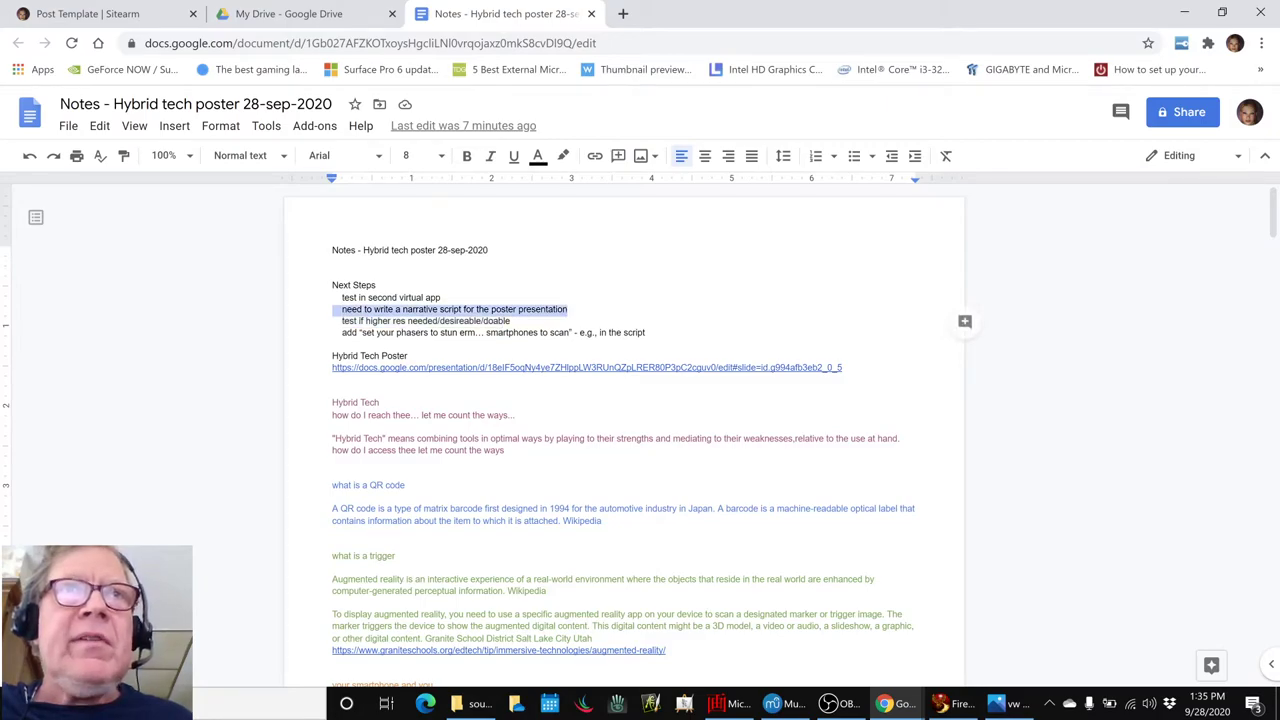
{"action": "key", "text": "Left"}
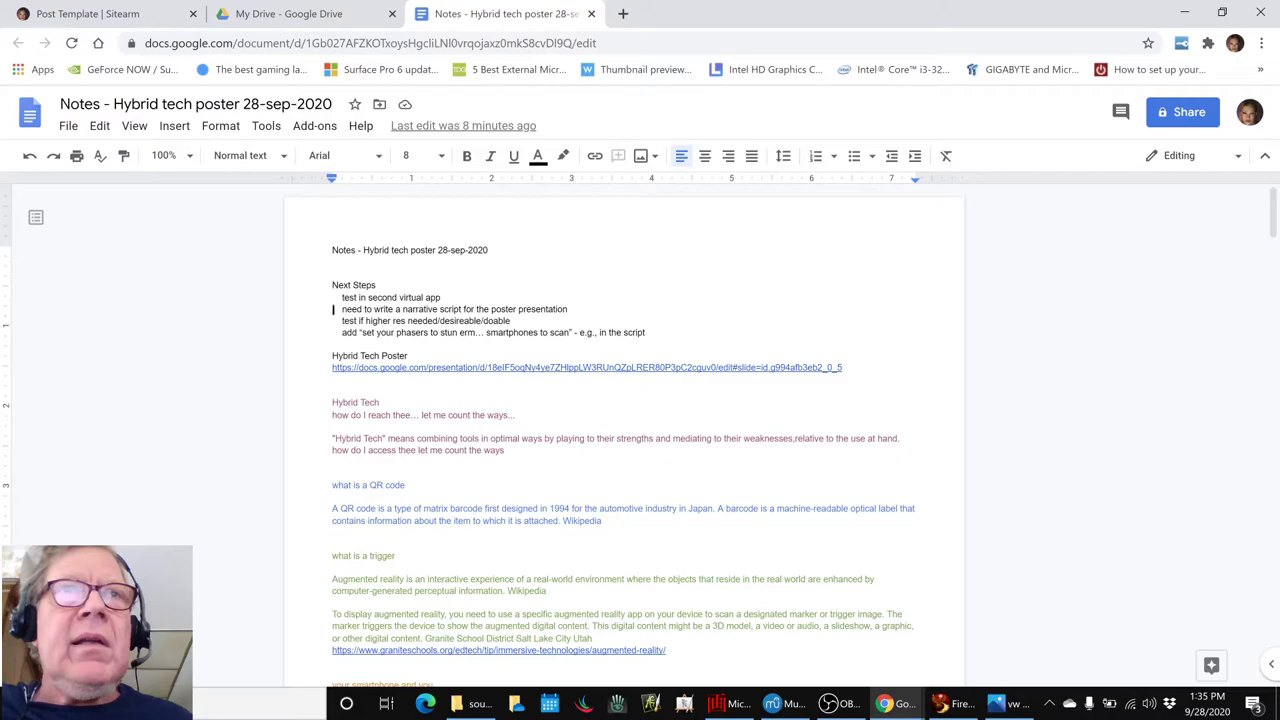
{"action": "left_click", "coordinate": [511, 321]}
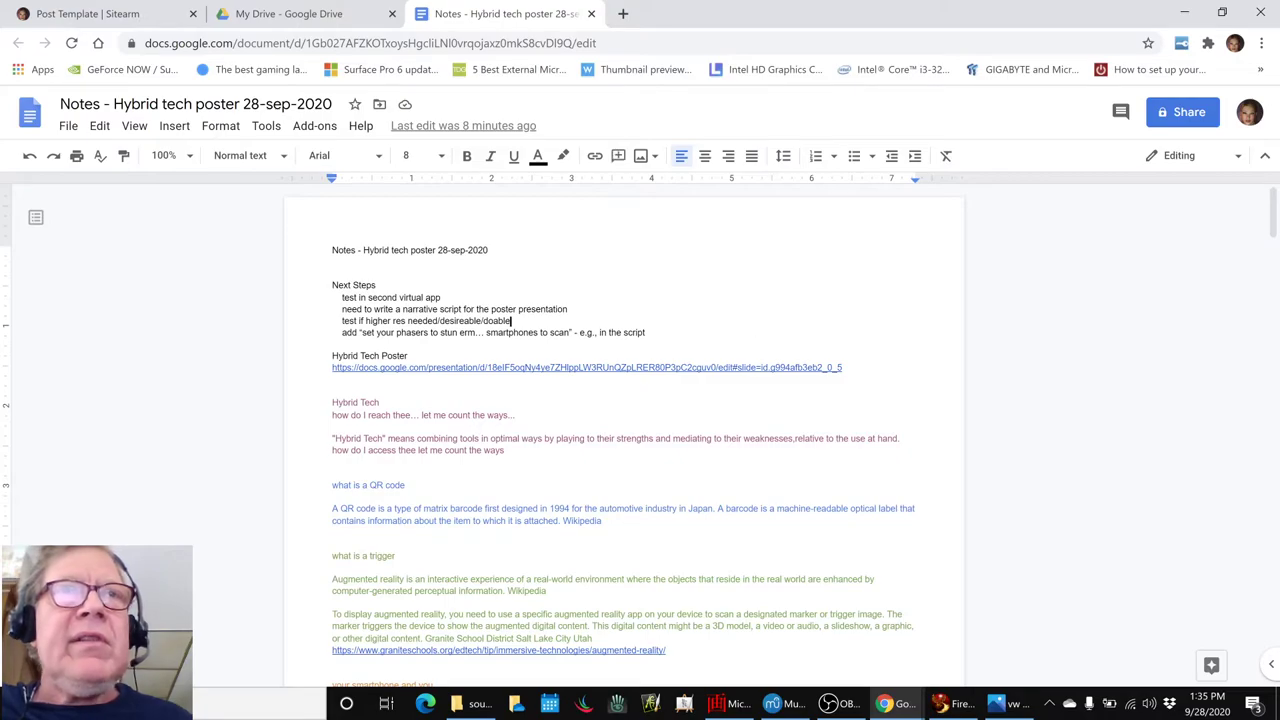
- Glance back at the sketch, then review the Hybrid Tech definition paragraph in the notes
{"action": "key", "text": "alt+Tab"}
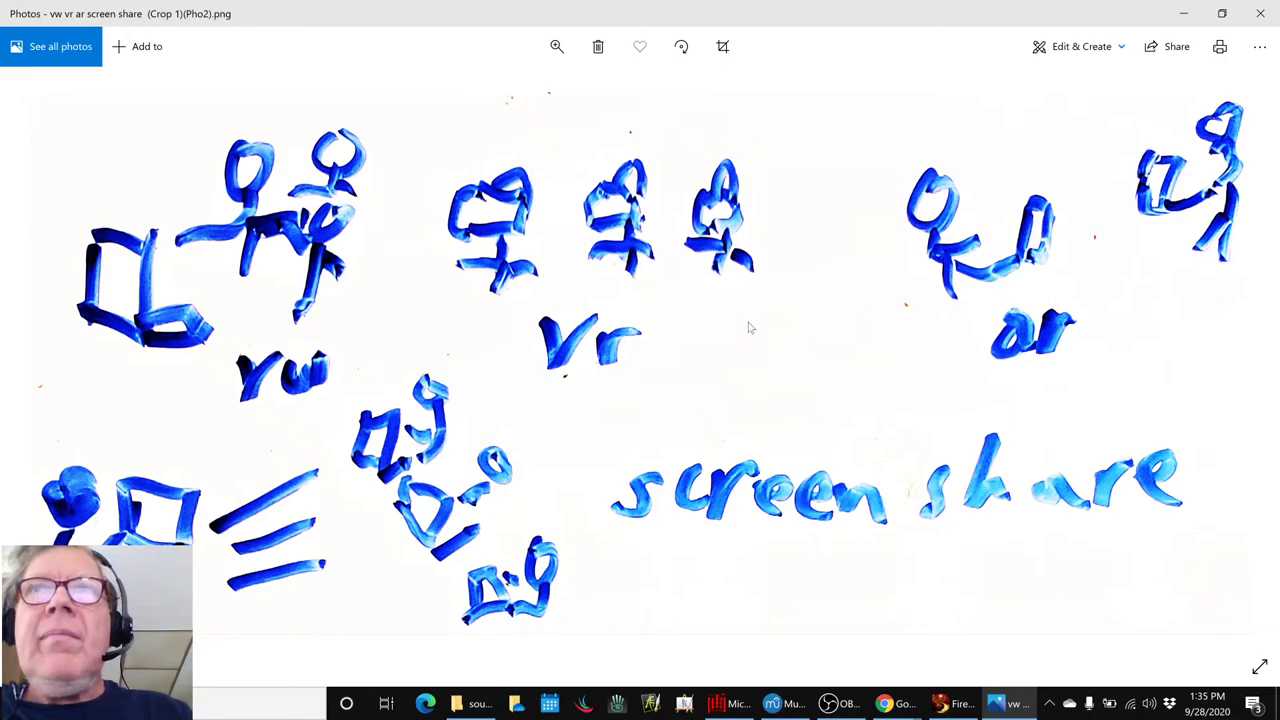
{"action": "key", "text": "alt+Tab"}
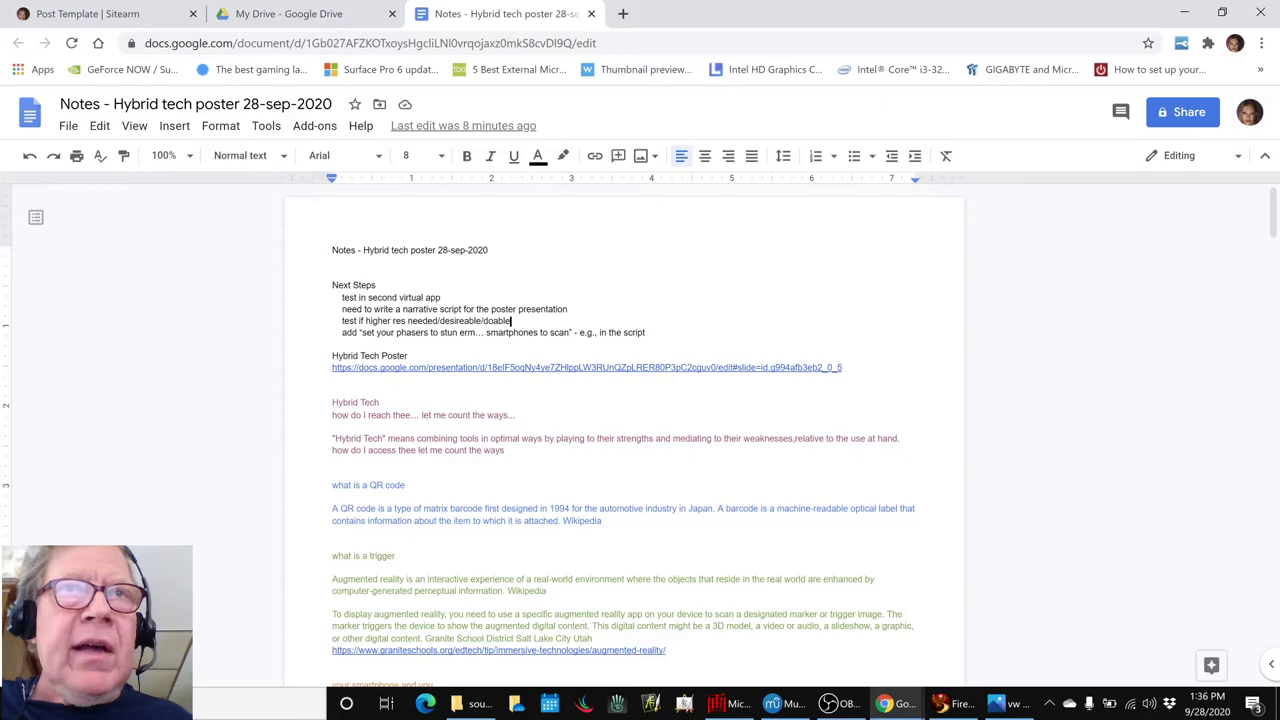
{"action": "key", "text": "shift+Up"}
{"action": "key", "text": "shift+Up"}
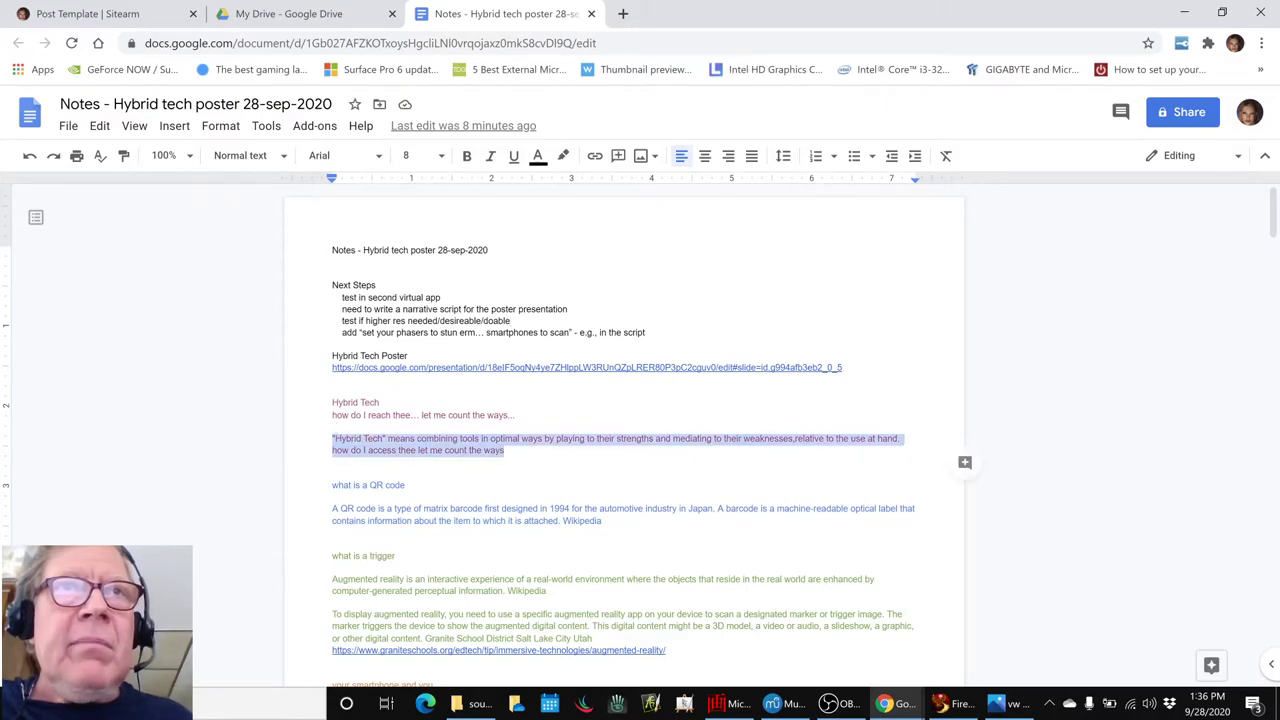
{"action": "scroll", "coordinate": [624, 440], "scroll_direction": "down", "scroll_amount": 1}
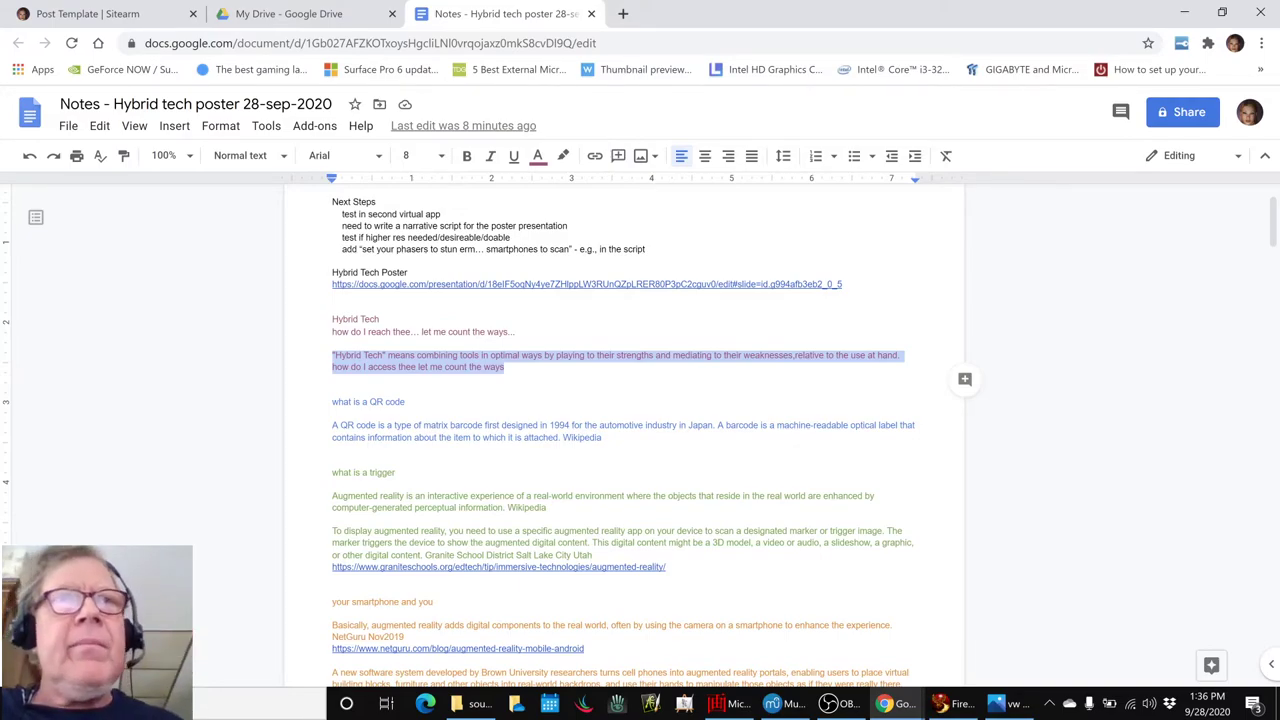
{"action": "left_click", "coordinate": [643, 355]}
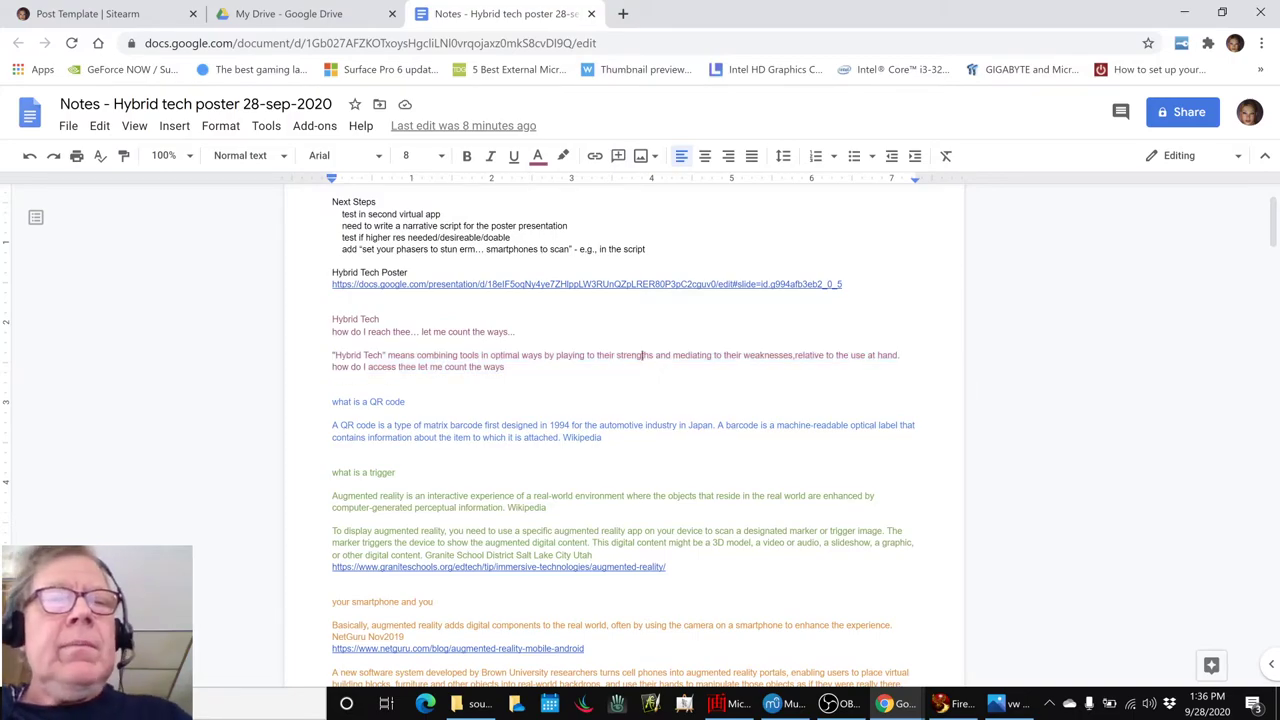
- Cycle through the open windows to the Composing in Full Media spreadsheet
{"action": "key", "text": "alt+Tab"}
{"action": "key", "text": "alt+Tab"}
{"action": "key", "text": "alt+Tab"}
{"action": "key", "text": "alt+Tab"}
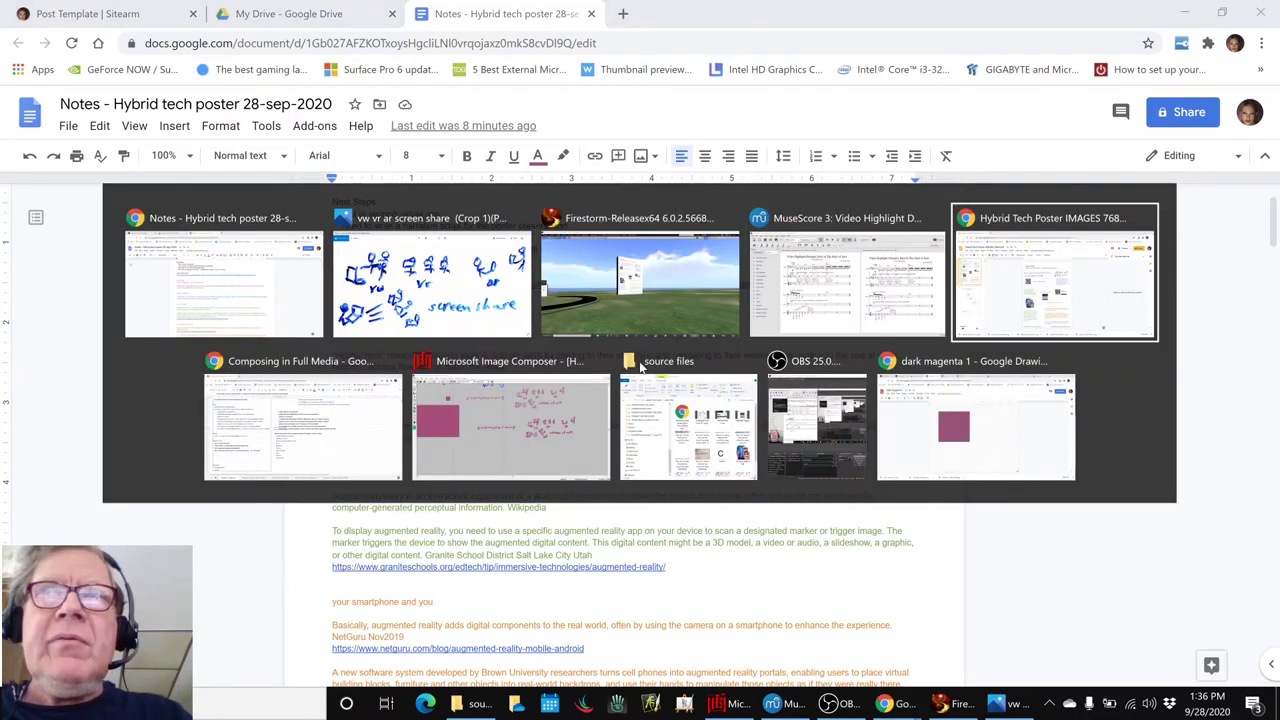
{"action": "key", "text": "alt+Tab"}
{"action": "key", "text": "alt+Tab"}
{"action": "key", "text": "alt+Tab"}
{"action": "key", "text": "alt+Tab"}
{"action": "key", "text": "alt+Tab"}
{"action": "key", "text": "alt+Tab"}
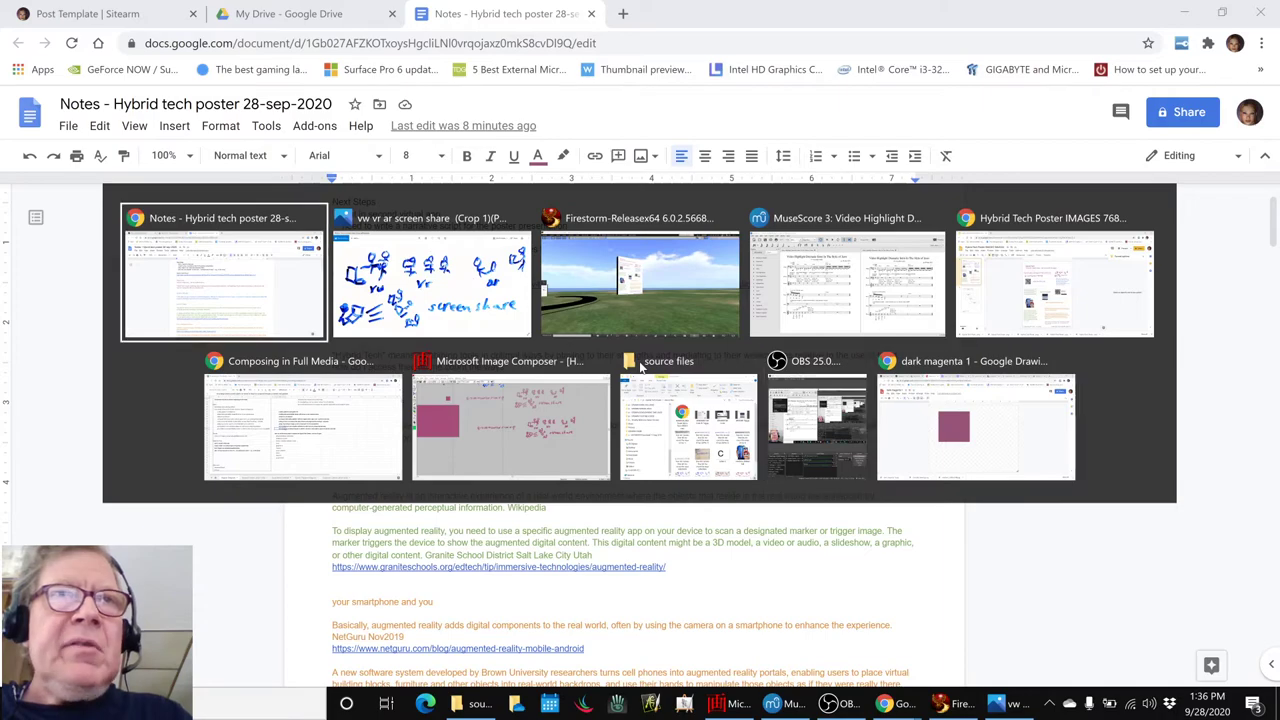
{"action": "key", "text": "alt+Tab"}
{"action": "key", "text": "alt+Tab"}
{"action": "key", "text": "alt+Tab"}
{"action": "key", "text": "alt+Tab"}
{"action": "key", "text": "alt+Tab"}
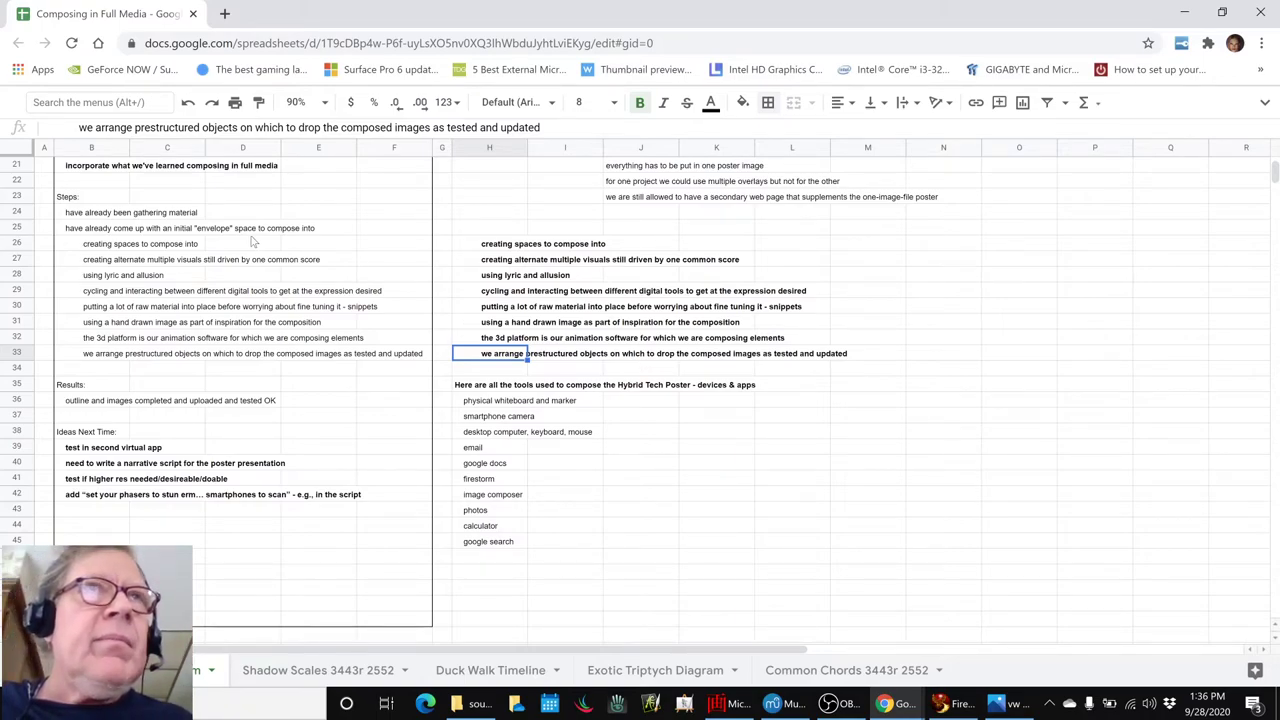
- Enter 'well begun is half done' in B18 and make it bold
{"action": "scroll", "coordinate": [167, 231], "scroll_direction": "up", "scroll_amount": 6}
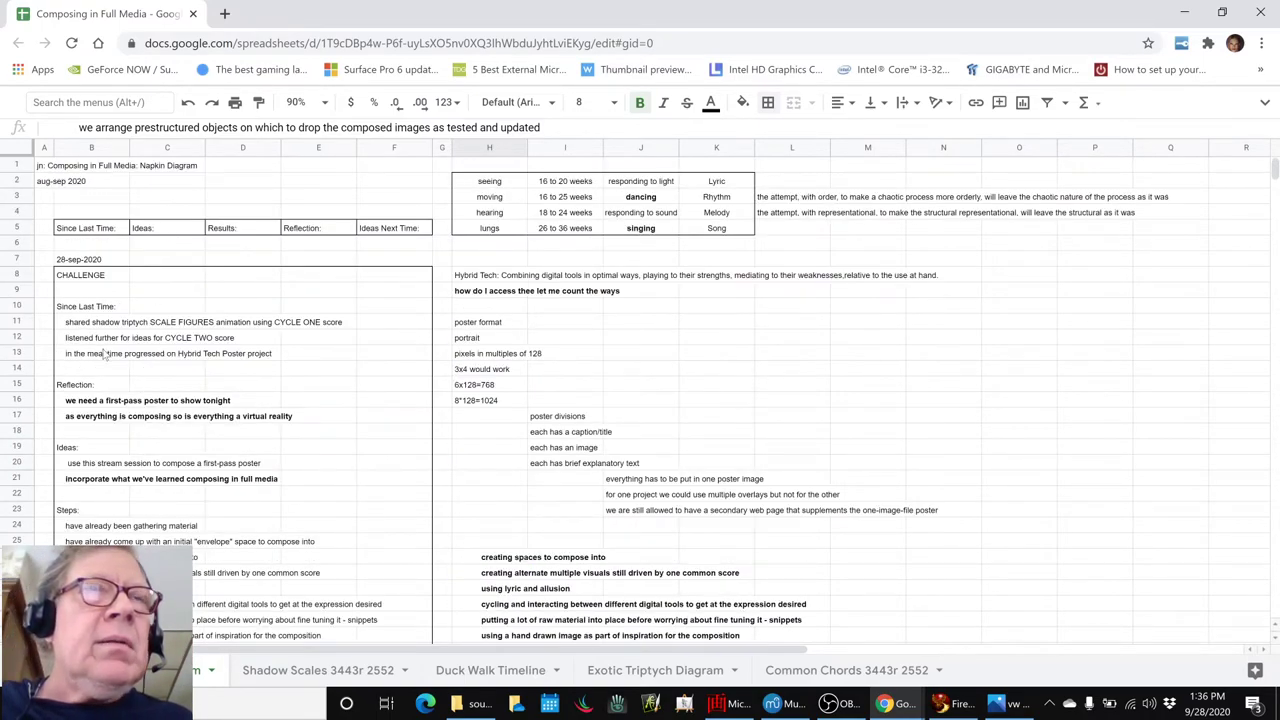
{"action": "left_click", "coordinate": [98, 434]}
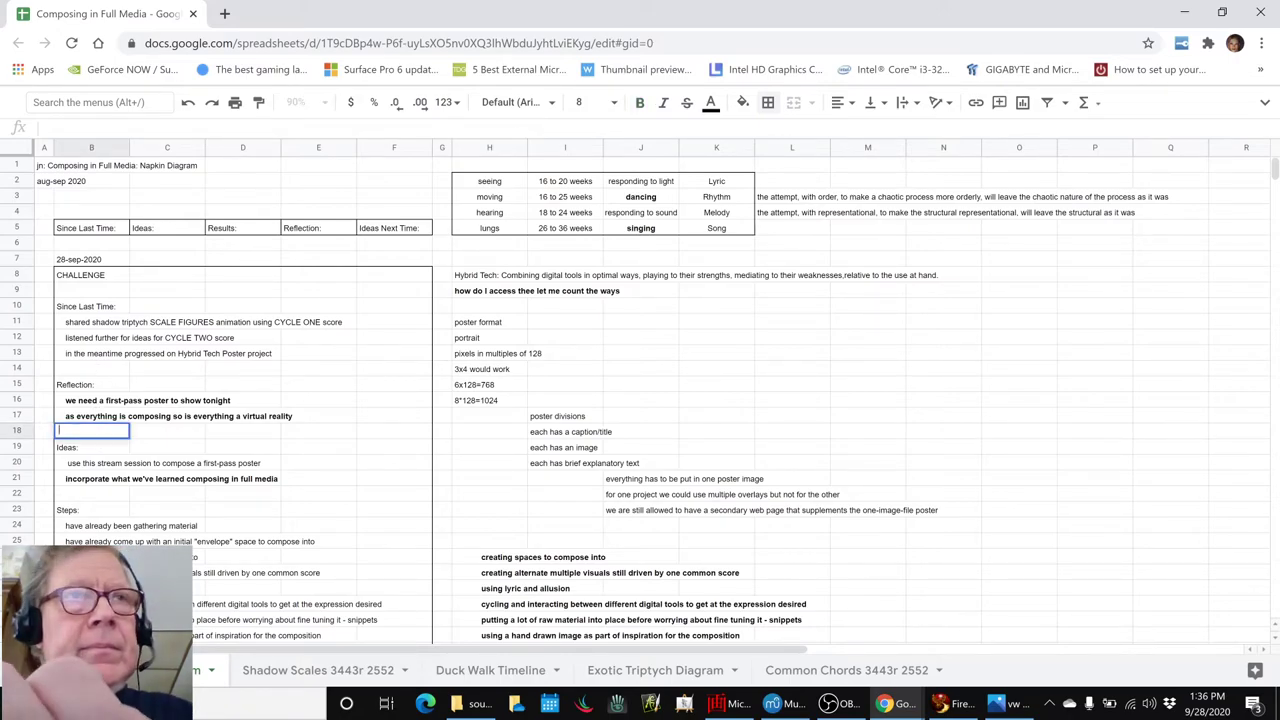
{"action": "type", "text": "well beg"}
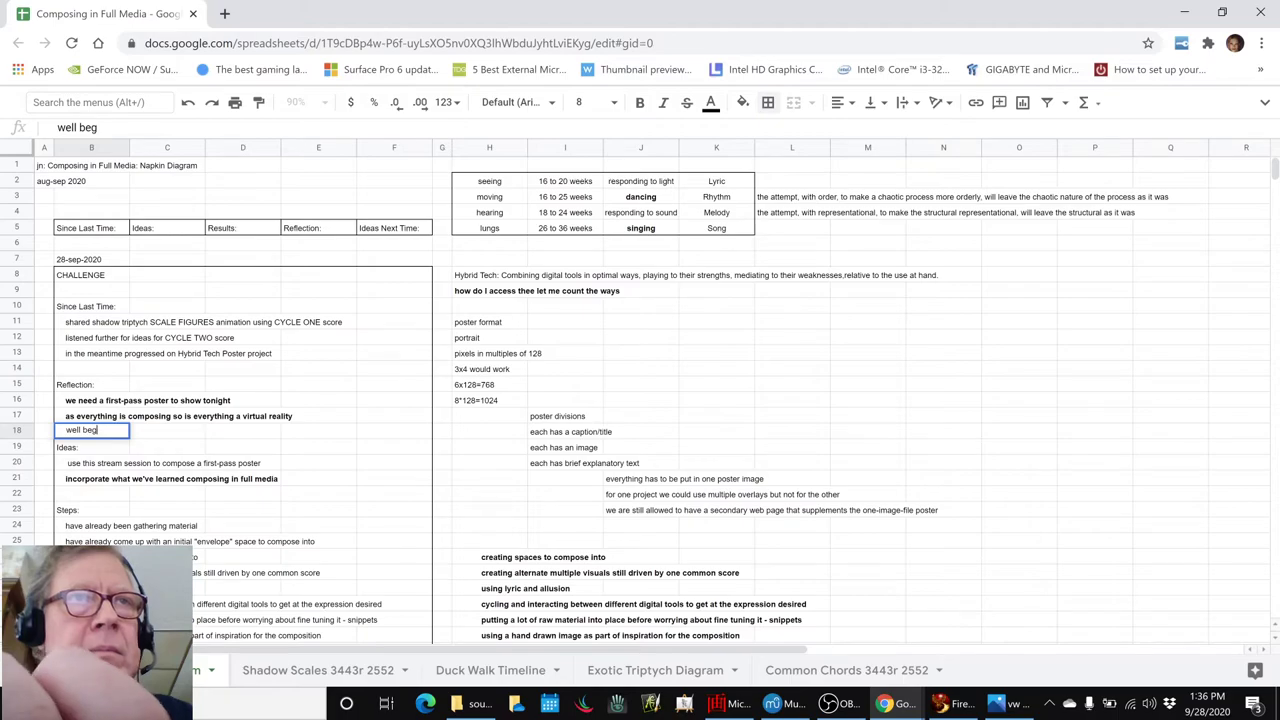
{"action": "type", "text": "un is half done"}
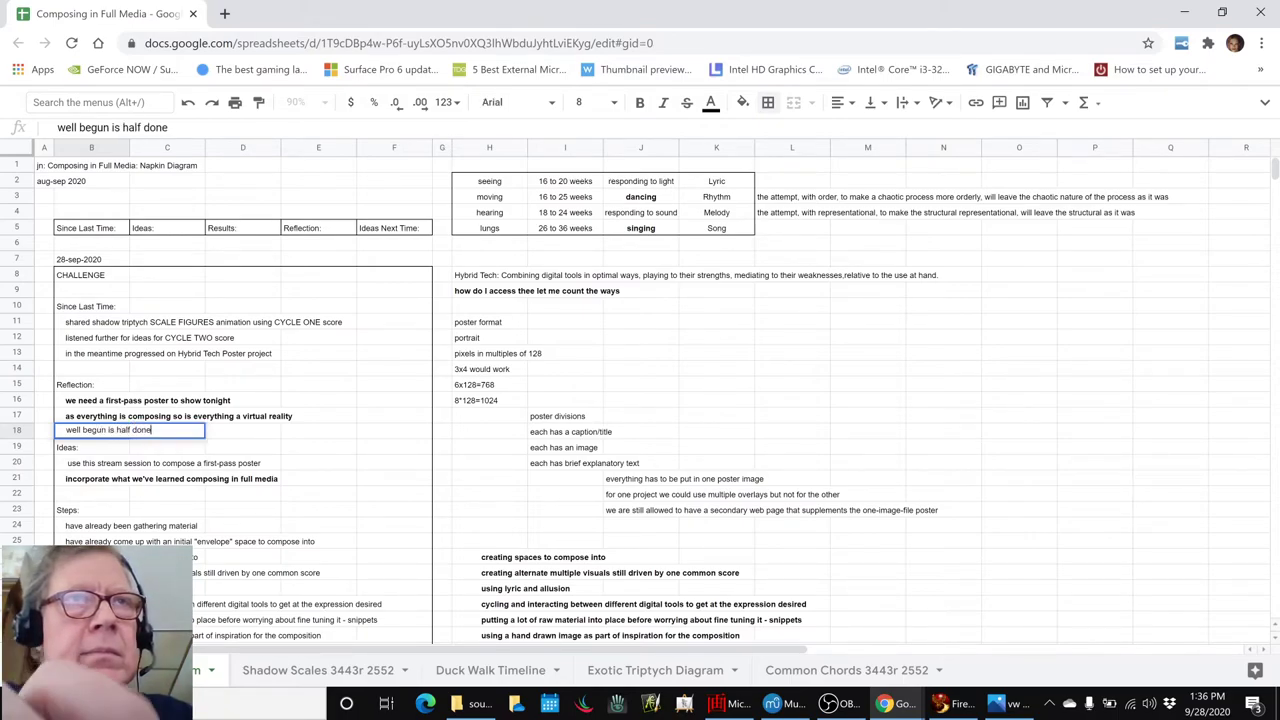
{"action": "key", "text": "Return"}
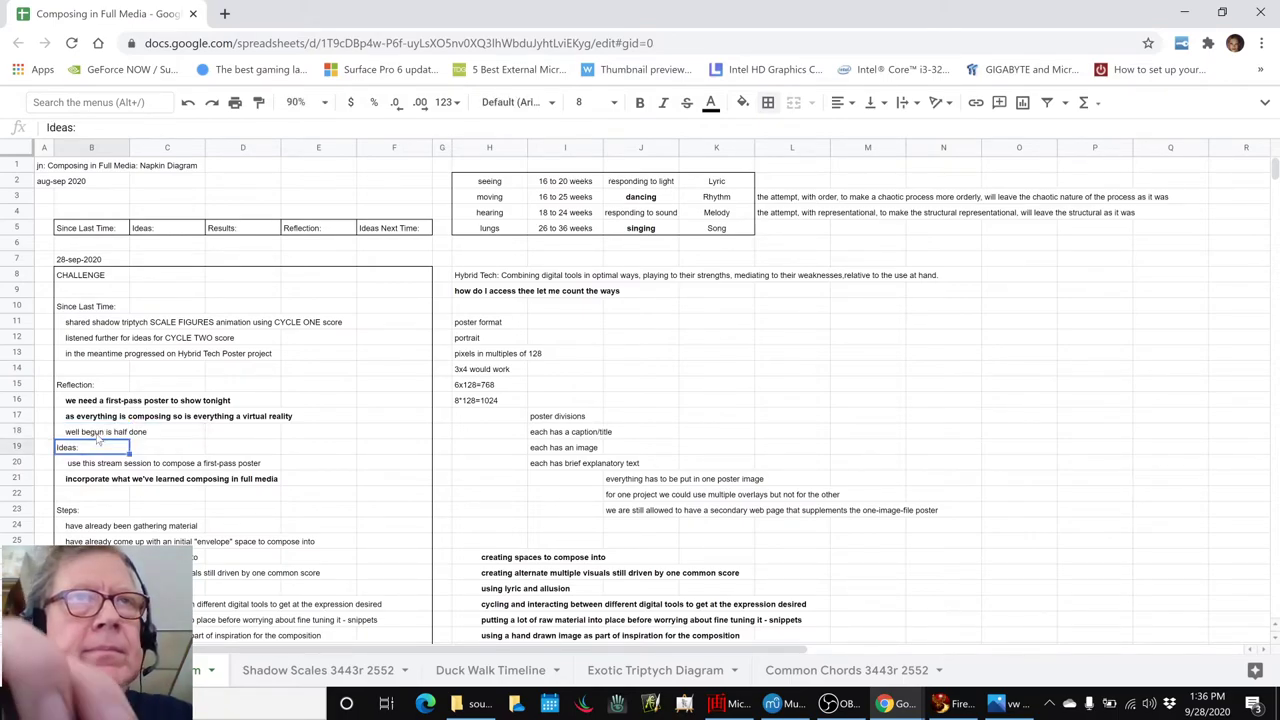
{"action": "key", "text": "Up"}
{"action": "key", "text": "ctrl+b"}
{"action": "key", "text": "Down"}
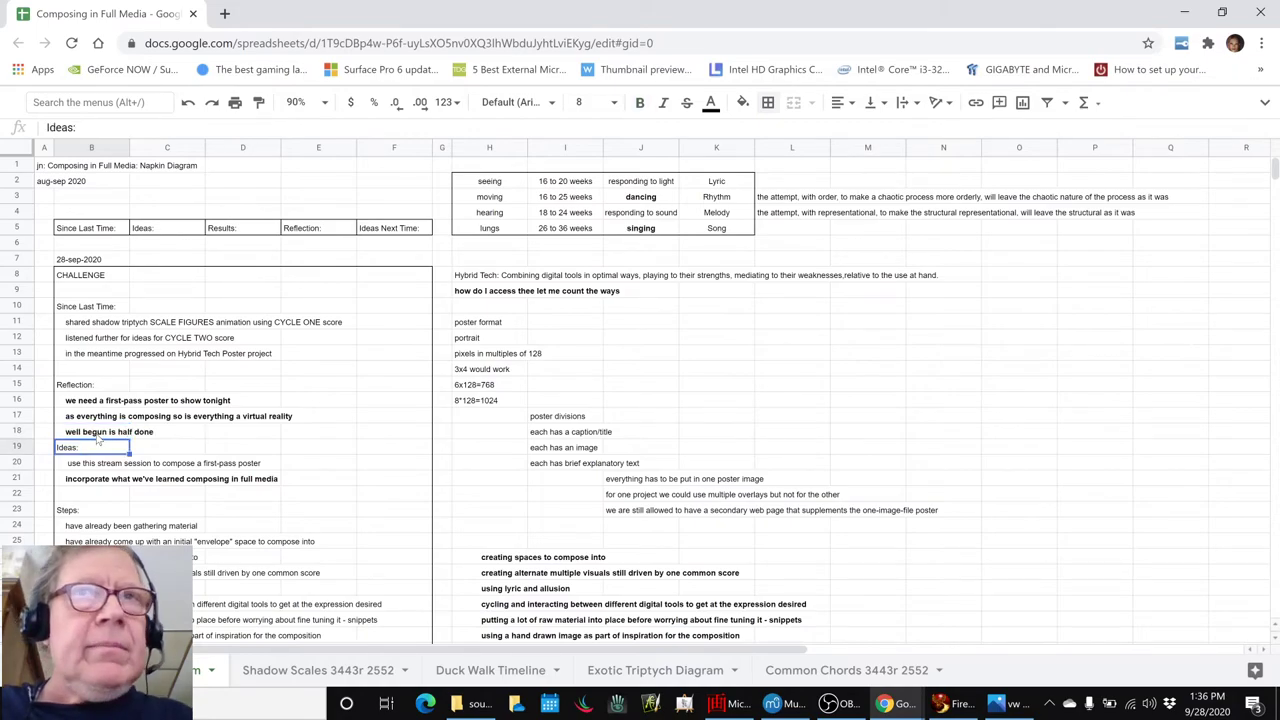
- Copy the Ideas list B19:B39 and paste it one row lower at B20
{"action": "scroll", "coordinate": [190, 441], "scroll_direction": "down", "scroll_amount": 5}
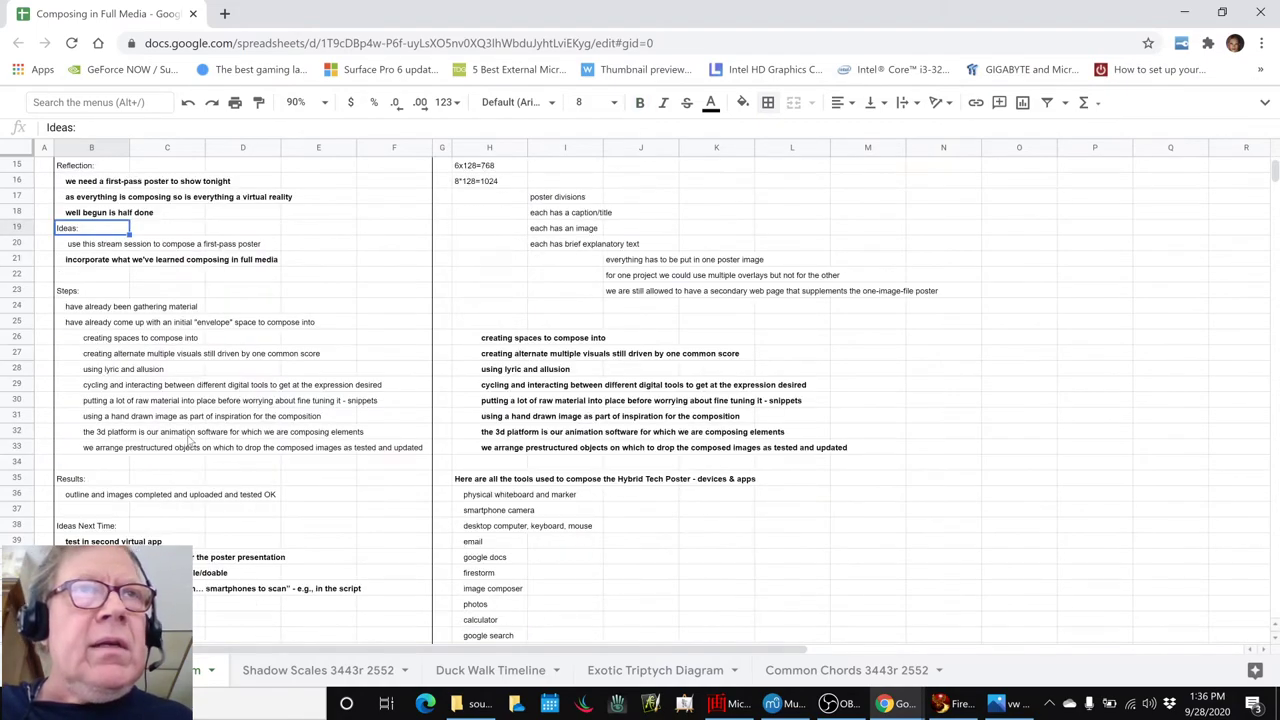
{"action": "key", "text": "shift+Down"}
{"action": "key", "text": "shift+Down"}
{"action": "key", "text": "shift+Down"}
{"action": "key", "text": "shift+Down"}
{"action": "key", "text": "shift+Down"}
{"action": "key", "text": "shift+Down"}
{"action": "key", "text": "shift+Down"}
{"action": "key", "text": "shift+Down"}
{"action": "key", "text": "shift+Down"}
{"action": "key", "text": "shift+Down"}
{"action": "key", "text": "shift+Down"}
{"action": "key", "text": "shift+Down"}
{"action": "key", "text": "shift+Down"}
{"action": "key", "text": "shift+Down"}
{"action": "key", "text": "shift+Down"}
{"action": "key", "text": "shift+Down"}
{"action": "key", "text": "shift+Down"}
{"action": "key", "text": "shift+Down"}
{"action": "key", "text": "shift+Down"}
{"action": "key", "text": "shift+Down"}
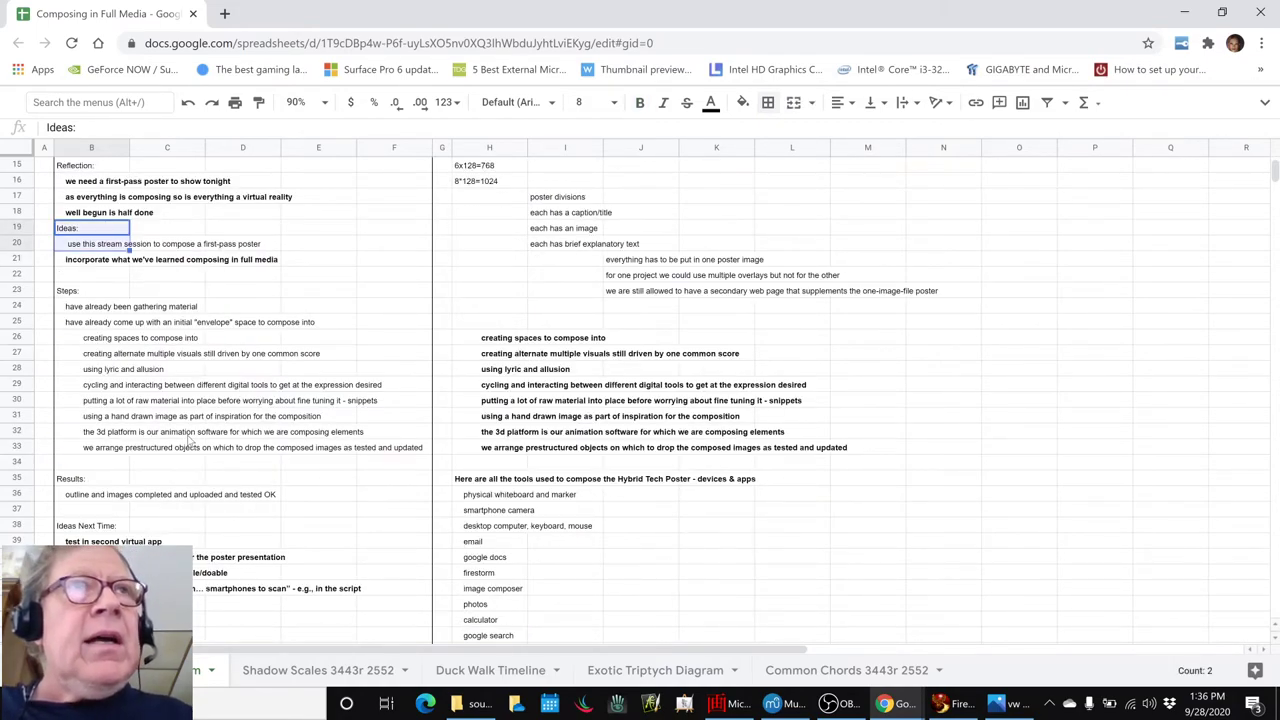
{"action": "key", "text": "ctrl+c"}
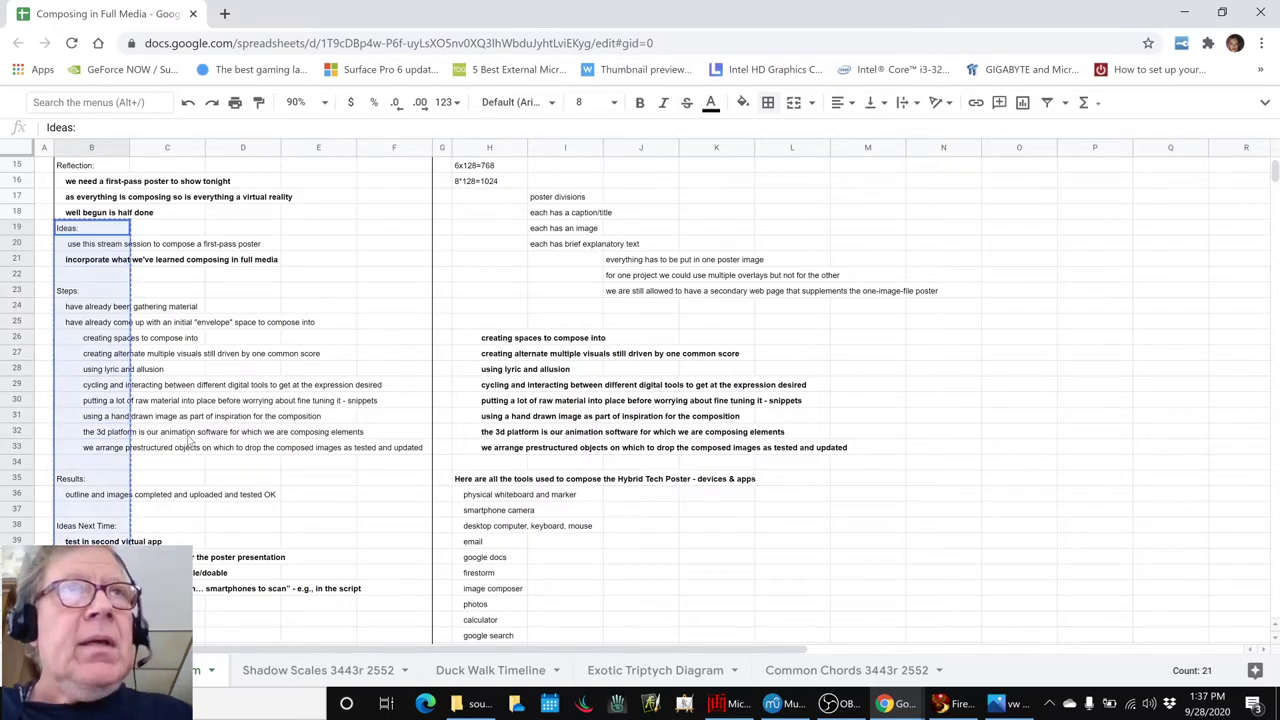
{"action": "key", "text": "Down"}
{"action": "key", "text": "ctrl+v"}
{"action": "key", "text": "Up"}
{"action": "type", "text": "\\"}
{"action": "key", "text": "Return"}
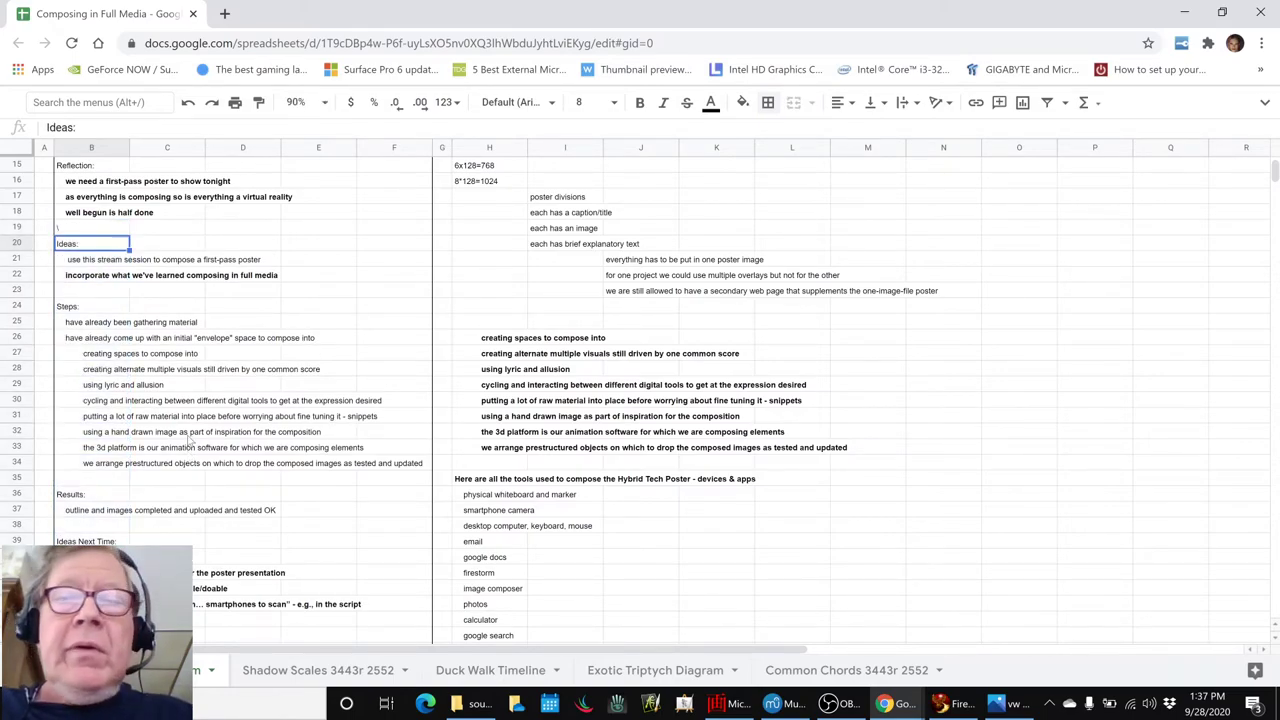
{"action": "key", "text": "Up"}
{"action": "key", "text": "Down"}
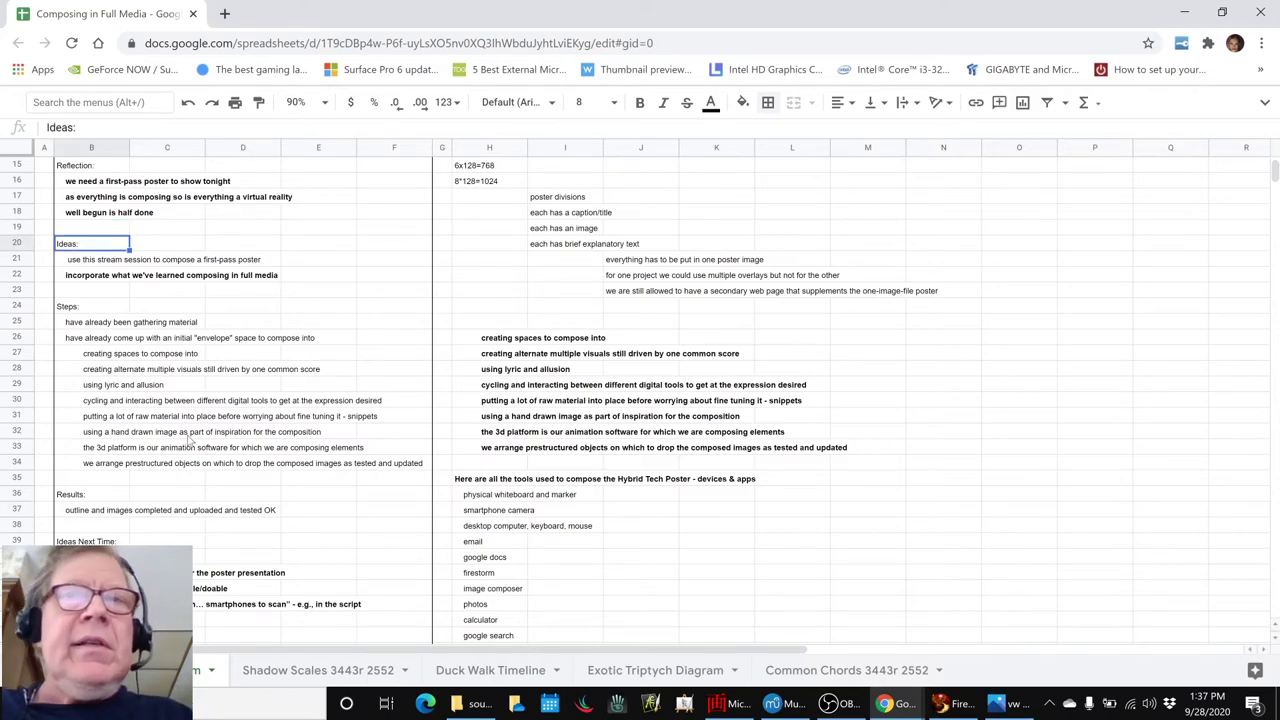
{"action": "key", "text": "alt+Tab"}
- Play the Jaws-style dramatic intro score in MuseScore, then bring up Firestorm
{"action": "key", "text": "alt+Tab"}
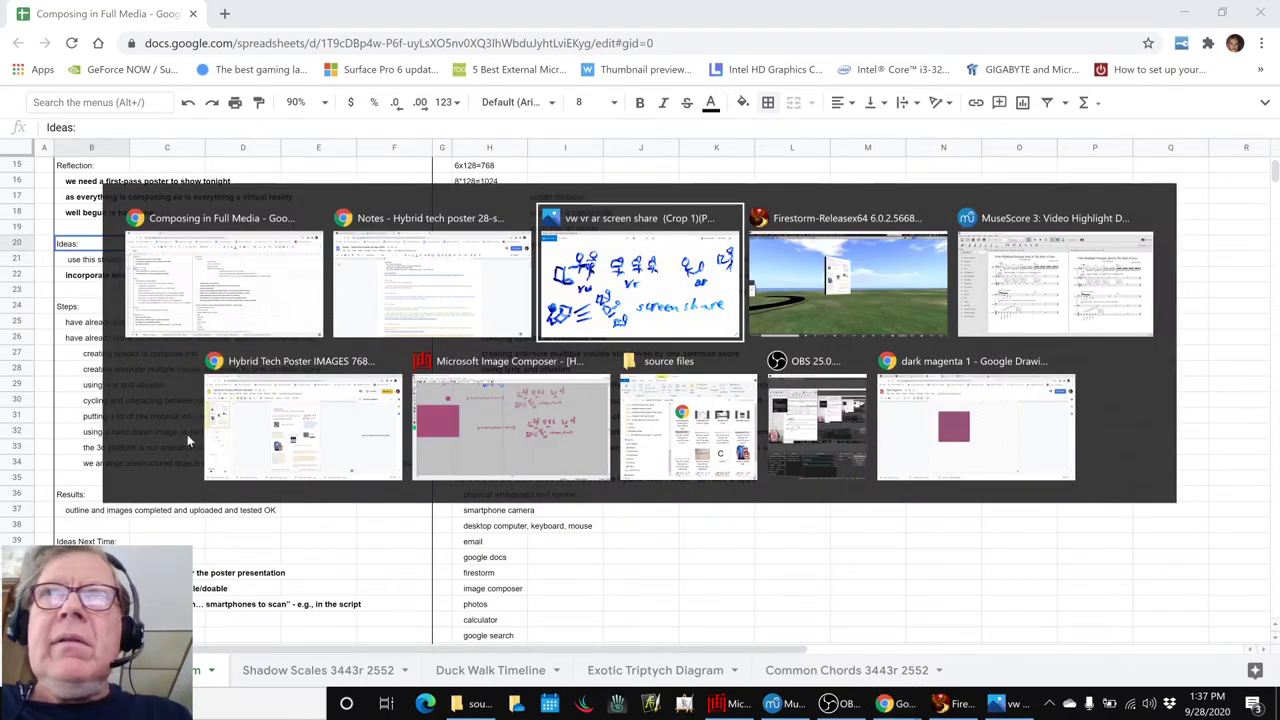
{"action": "key", "text": "alt+Tab"}
{"action": "key", "text": "alt+Tab"}
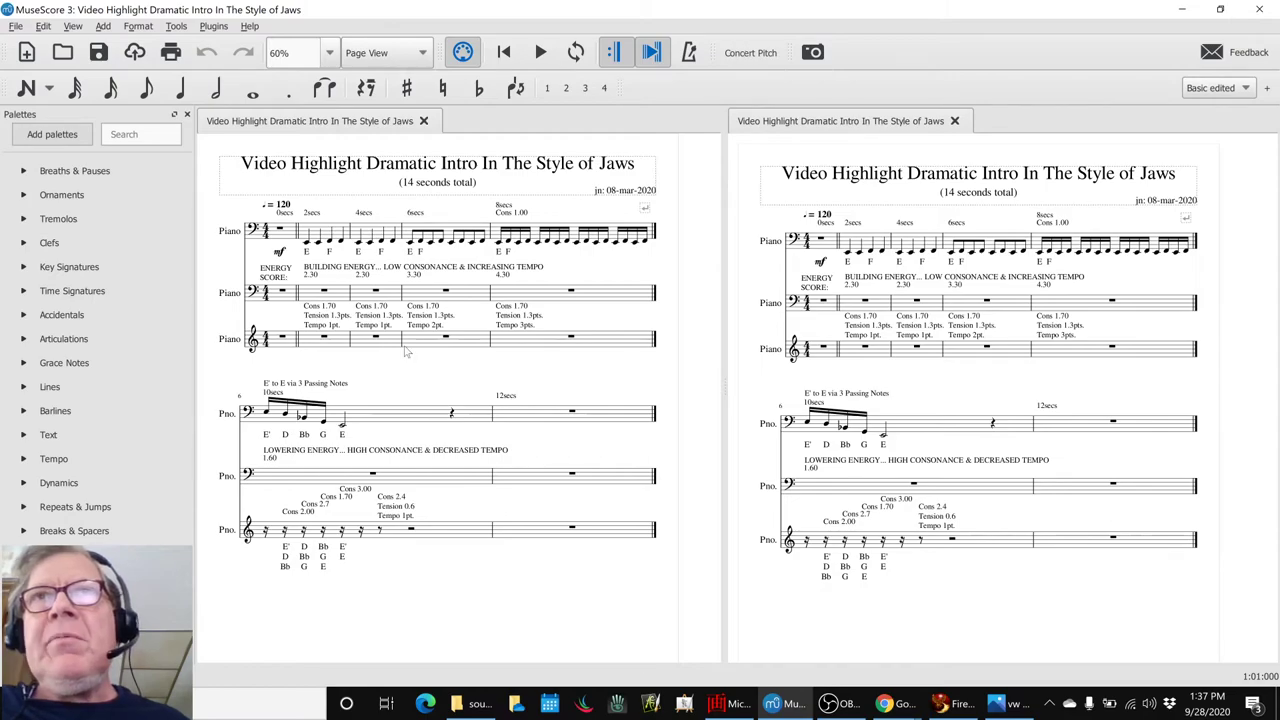
{"action": "left_click", "coordinate": [818, 251]}
{"action": "left_click", "coordinate": [757, 277]}
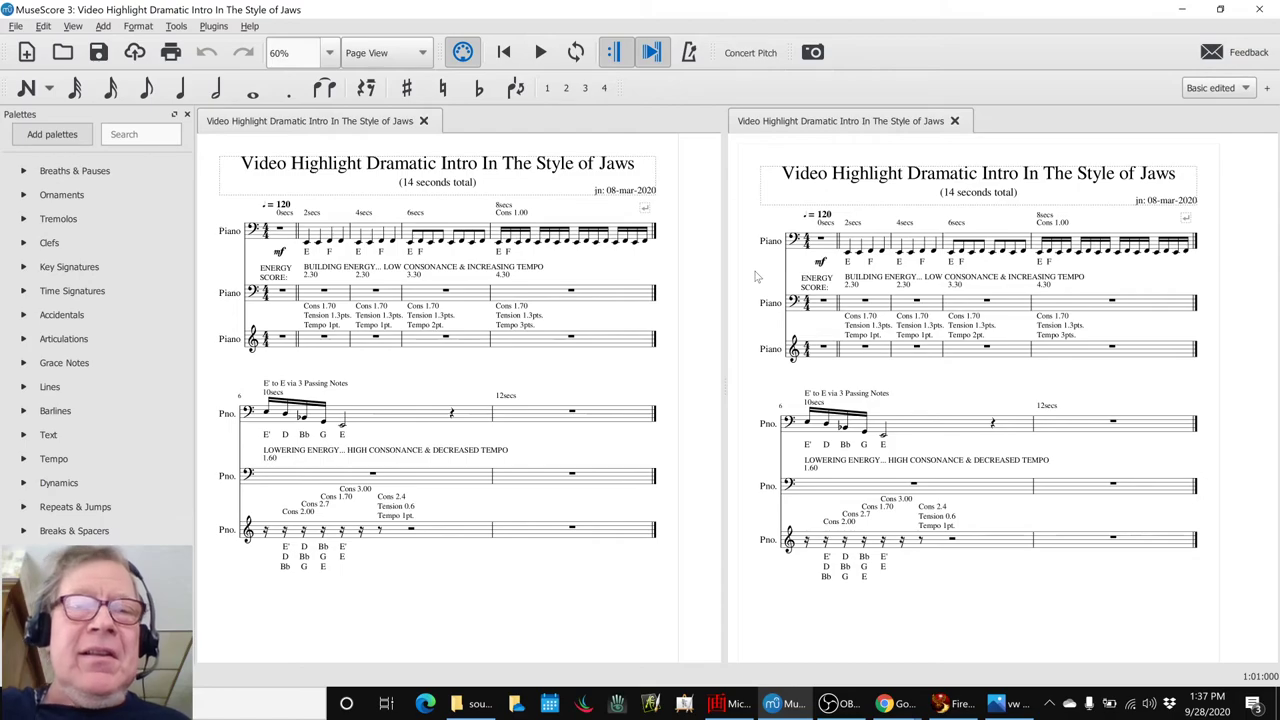
{"action": "key", "text": "space"}
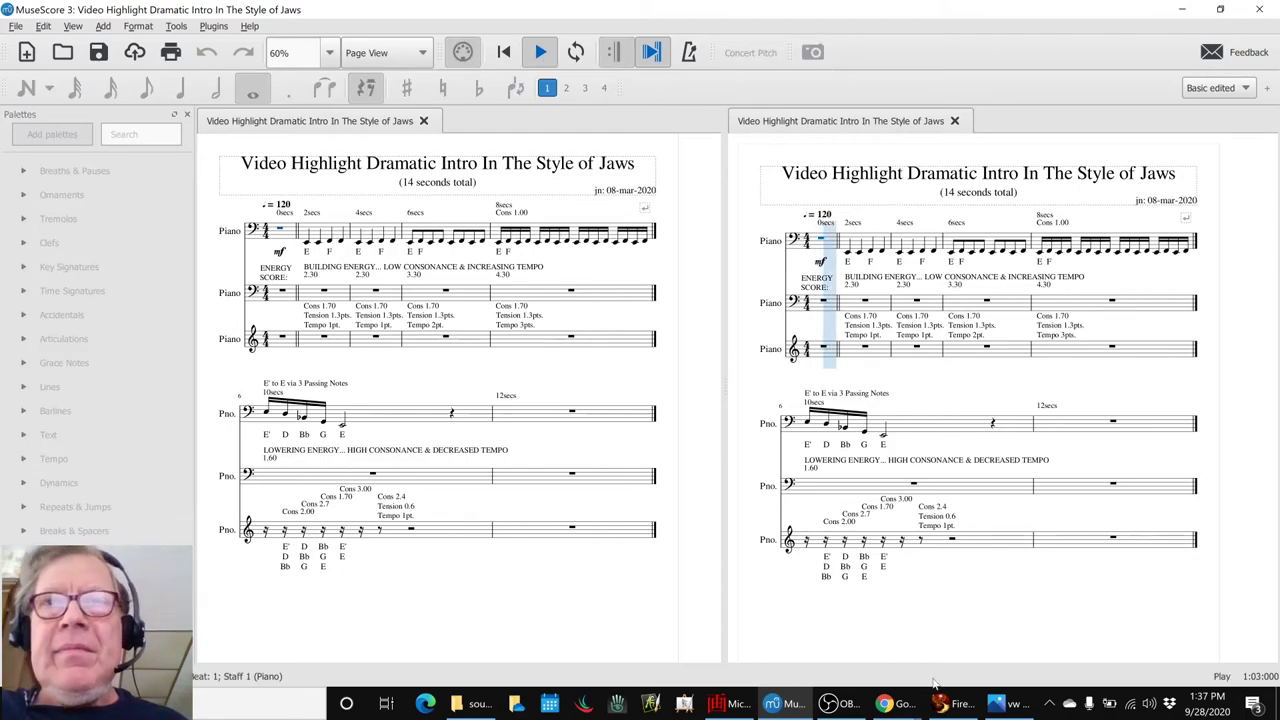
{"action": "left_click", "coordinate": [940, 702]}
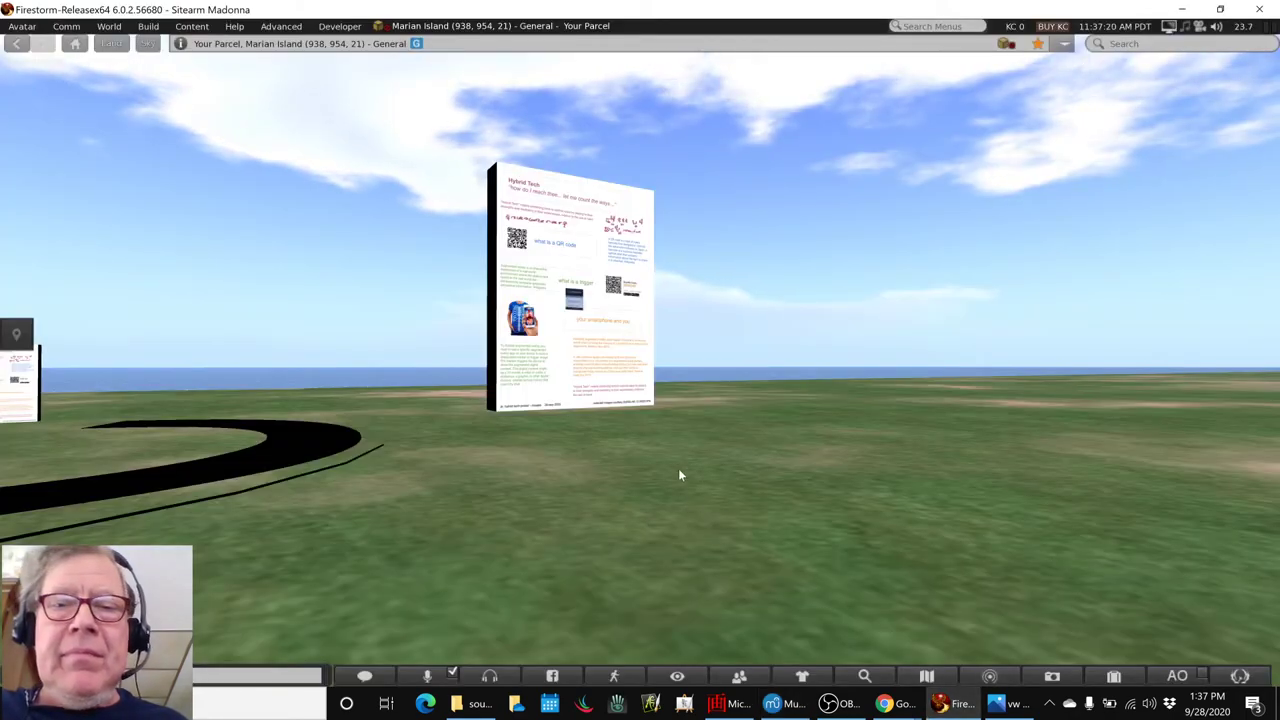
- Walk and turn the avatar toward the right-hand Hybrid Tech poster board until it fills the view
{"action": "key", "text": "Left"}
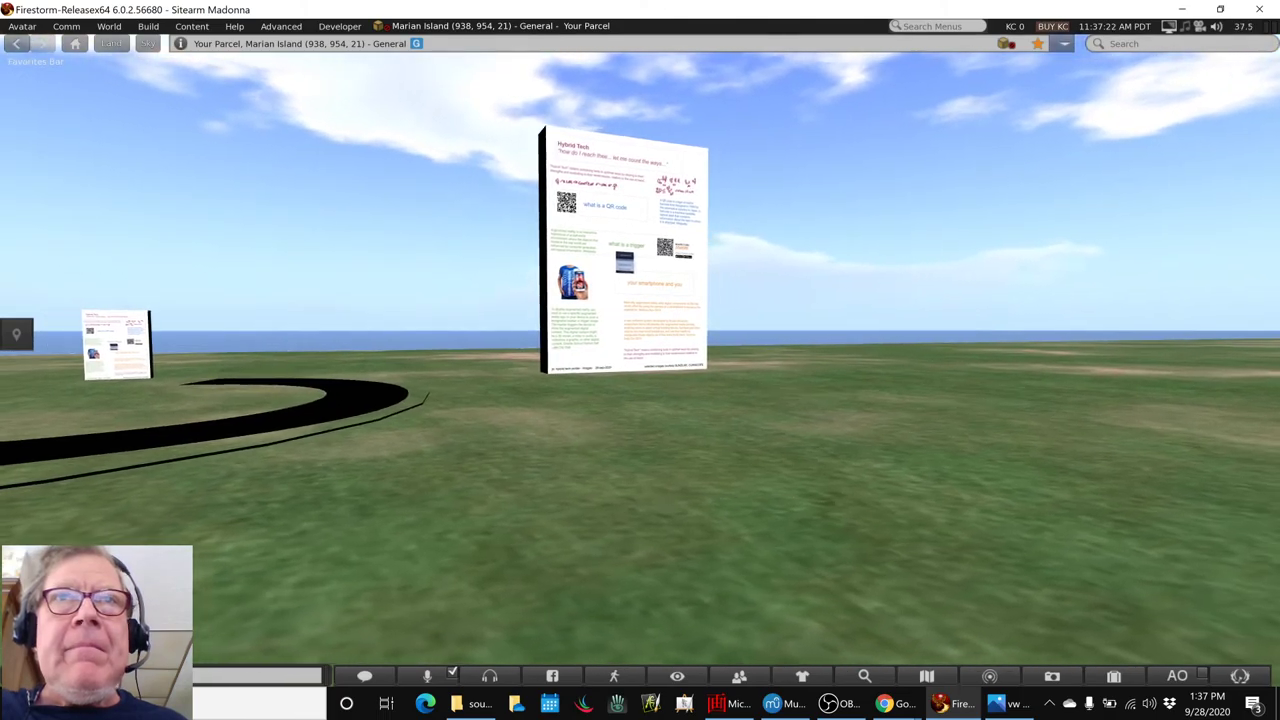
{"action": "key", "text": "Down"}
{"action": "key", "text": "Left"}
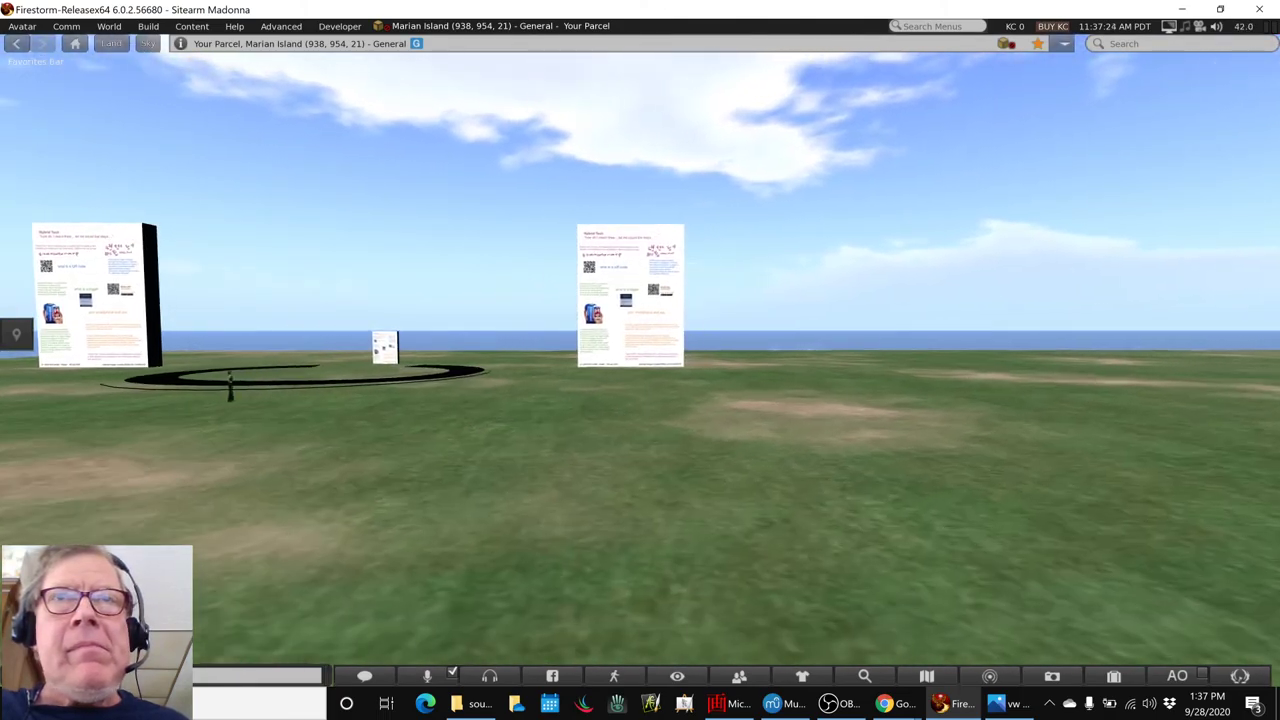
{"action": "key", "text": "Up"}
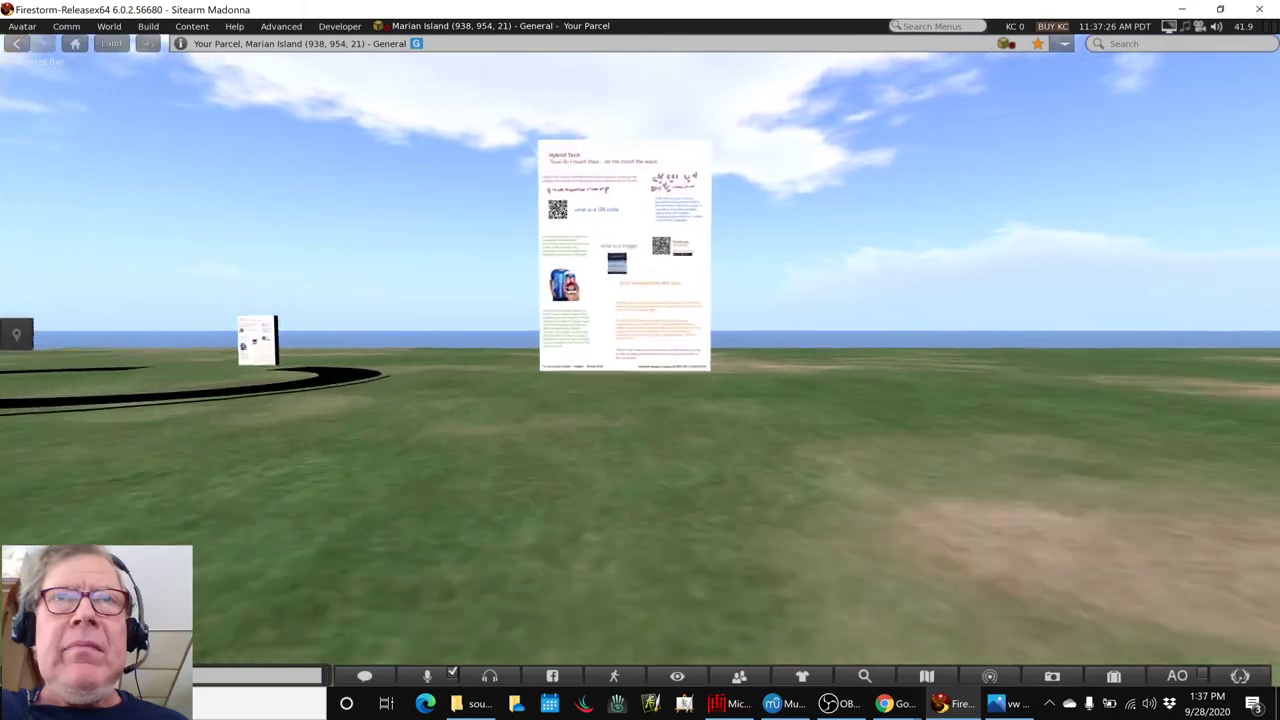
{"action": "key", "text": "Up"}
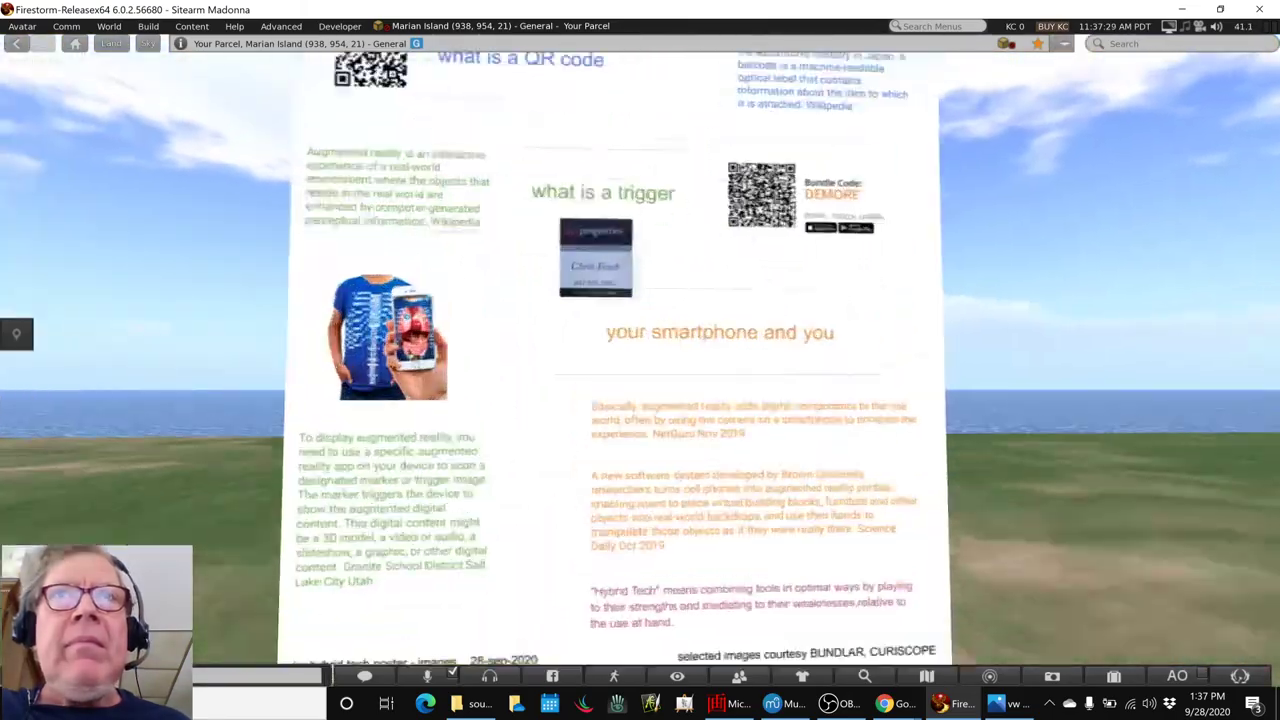
{"action": "key", "text": "Up"}
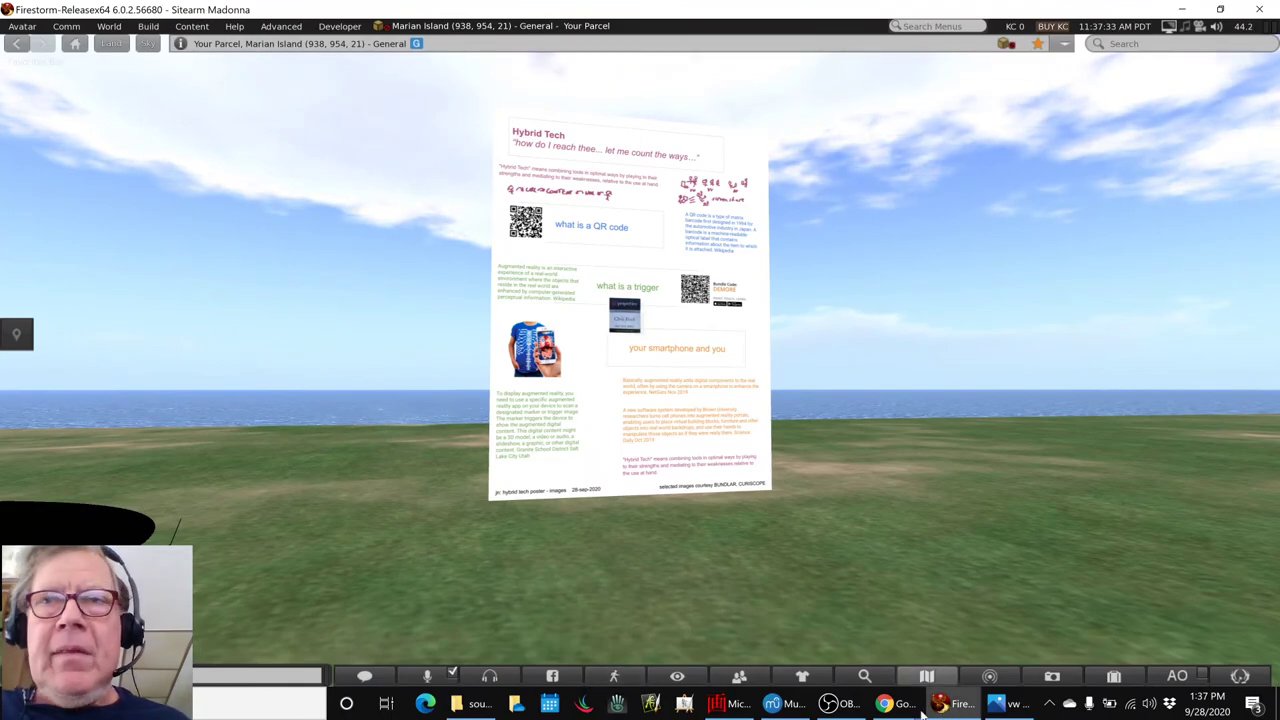
- Bring OBS Studio forward, showing the 'Composing in Full Media Part 32 - CHALLENGE' stream
{"action": "left_click", "coordinate": [840, 703]}
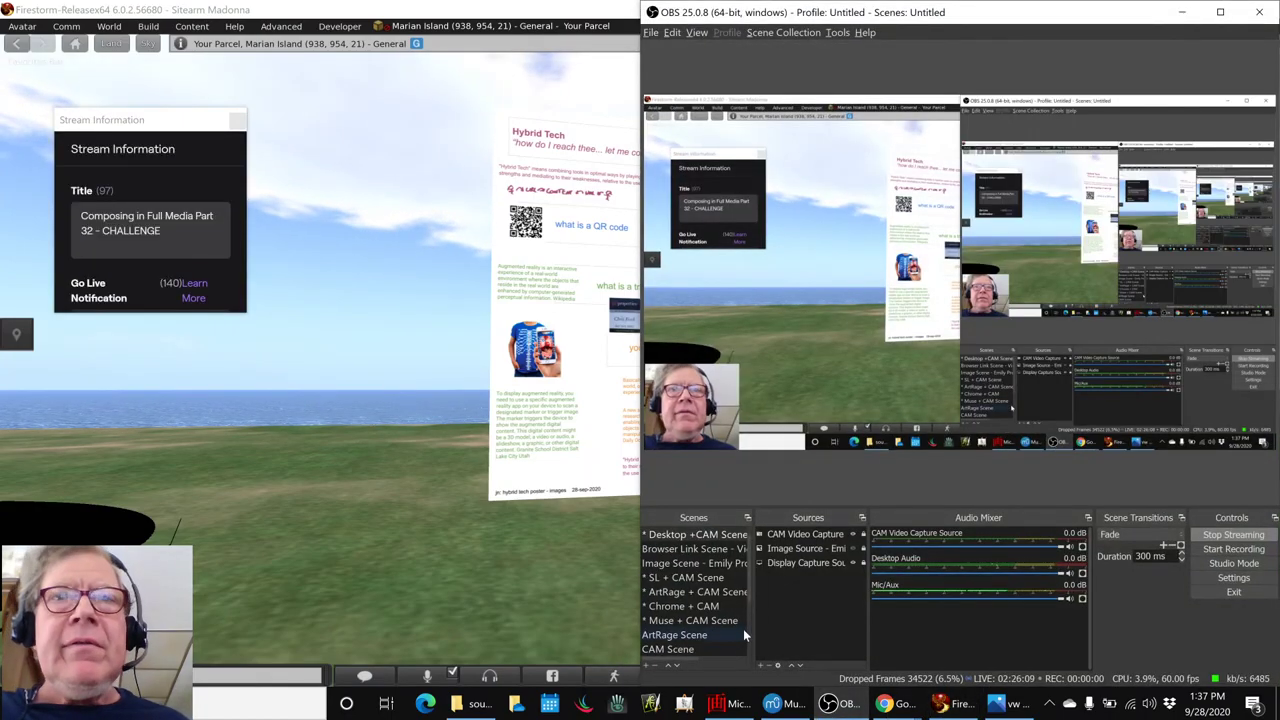